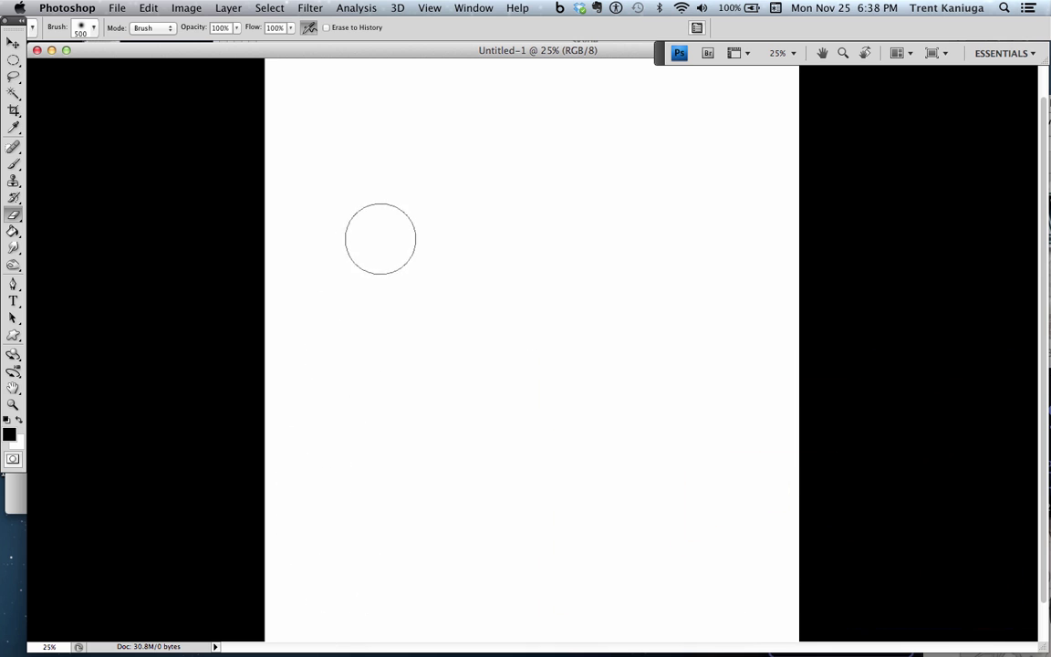
- Choose the 16 px square brush tip for the Eraser
right_click(383, 235)
left_click(444, 430)
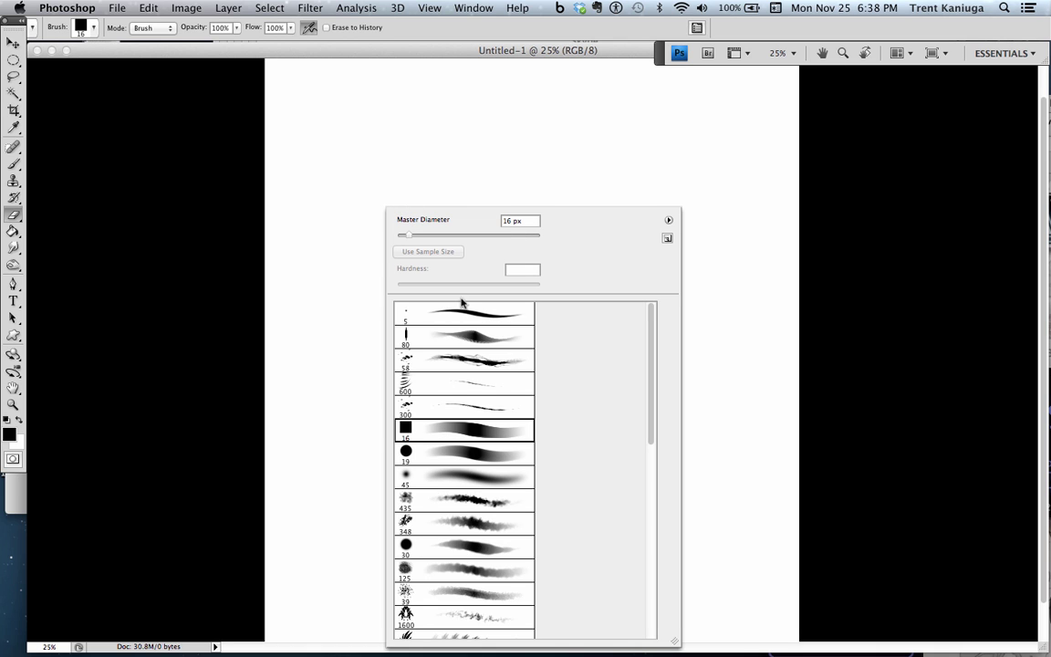
scroll(652, 338, "down", 1)
scroll(651, 338, "up", 1)
left_click(501, 180)
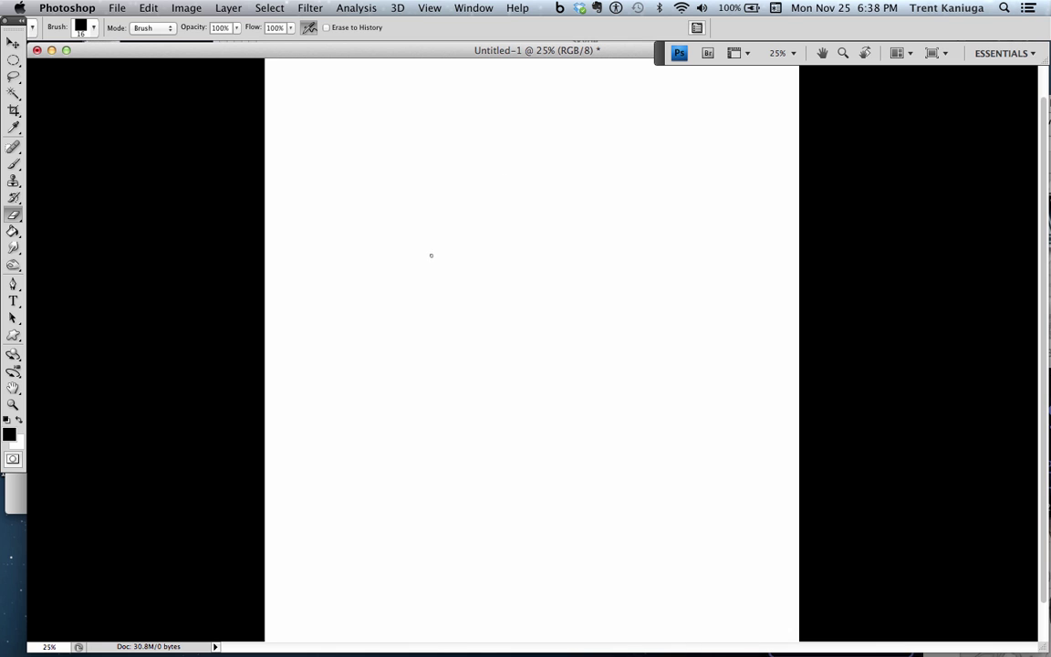
right_click(431, 255)
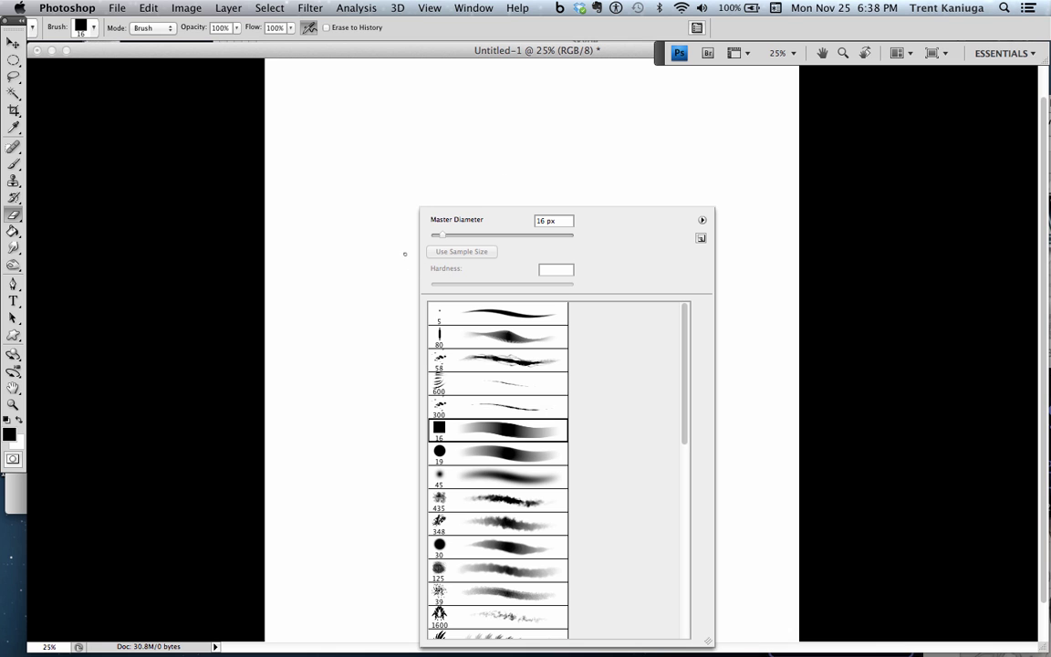
left_click(413, 256)
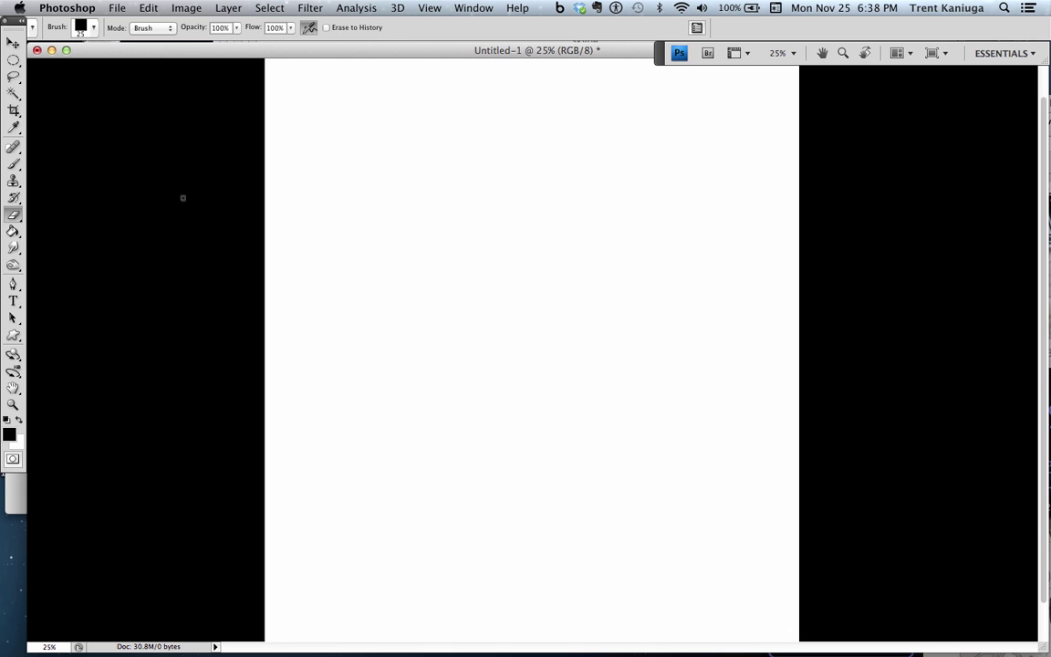
- Paint a small black dab with the Brush tool and add dots beside it using a small round tip
left_click(13, 159)
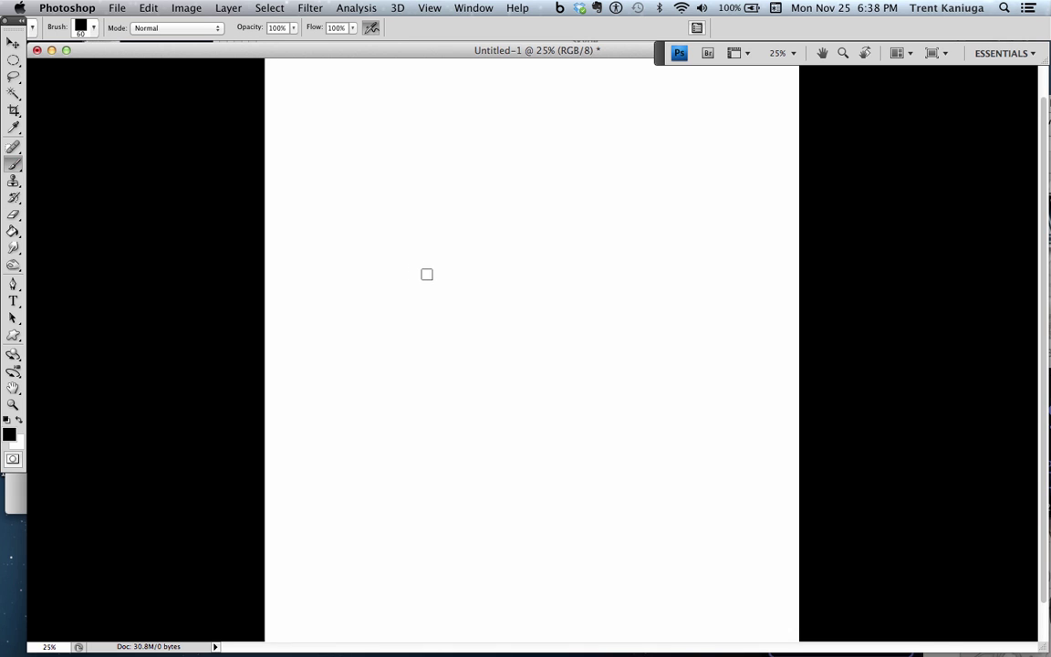
left_click_drag(424, 282, 425, 288)
right_click(421, 283)
left_click(547, 316)
key("Return")
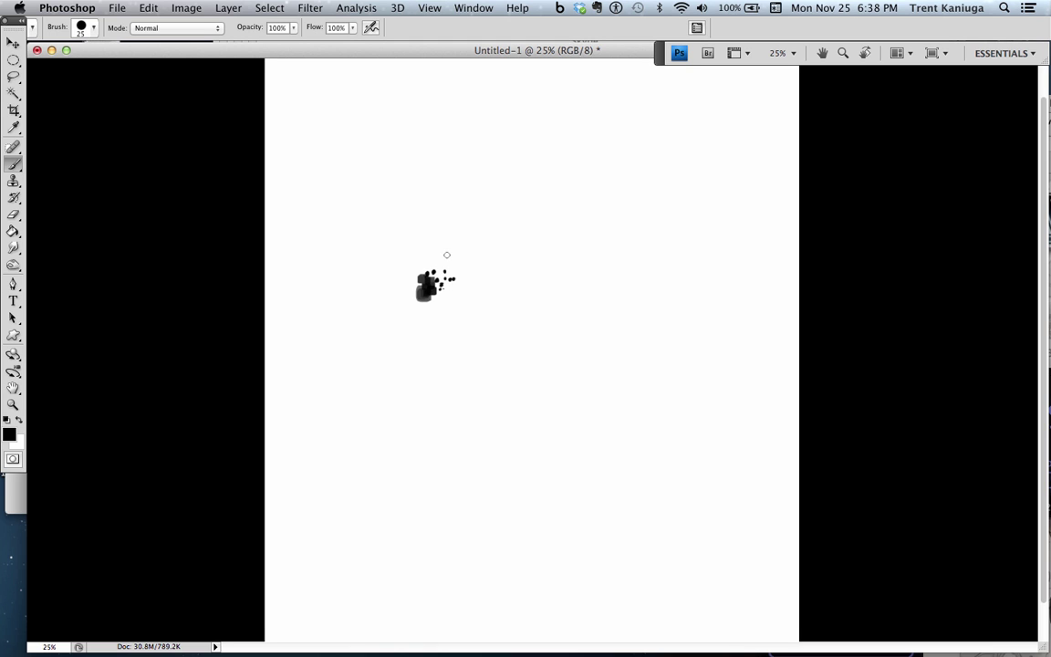
- Paint over the dab with the 58 px splatter brush enlarged to 200 px to give it rough speckled edges
right_click(424, 288)
left_click(532, 357)
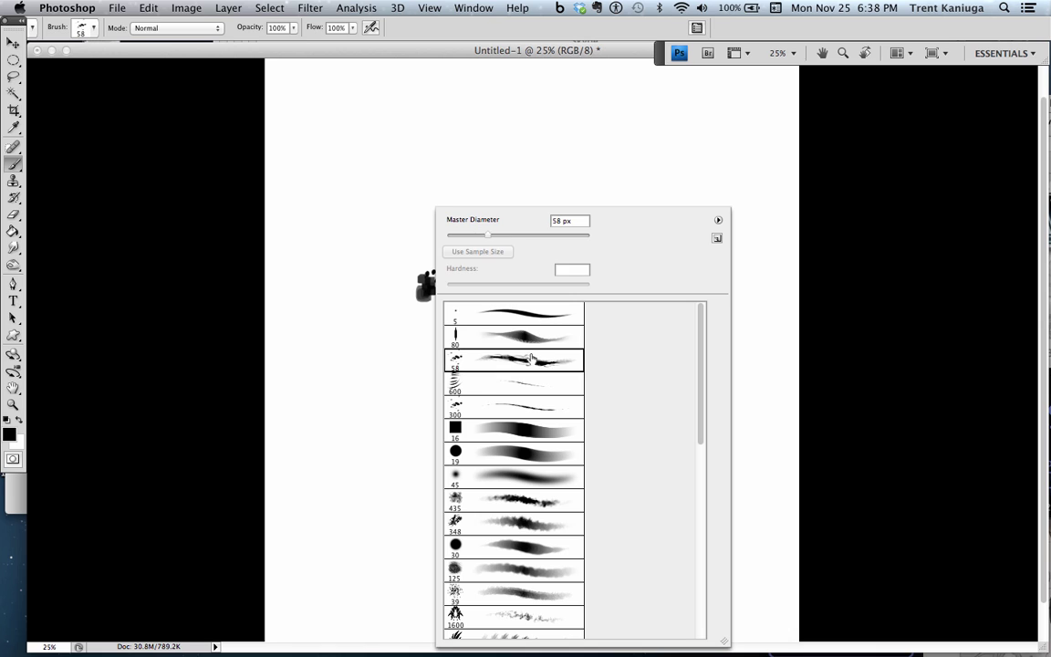
left_click(425, 377)
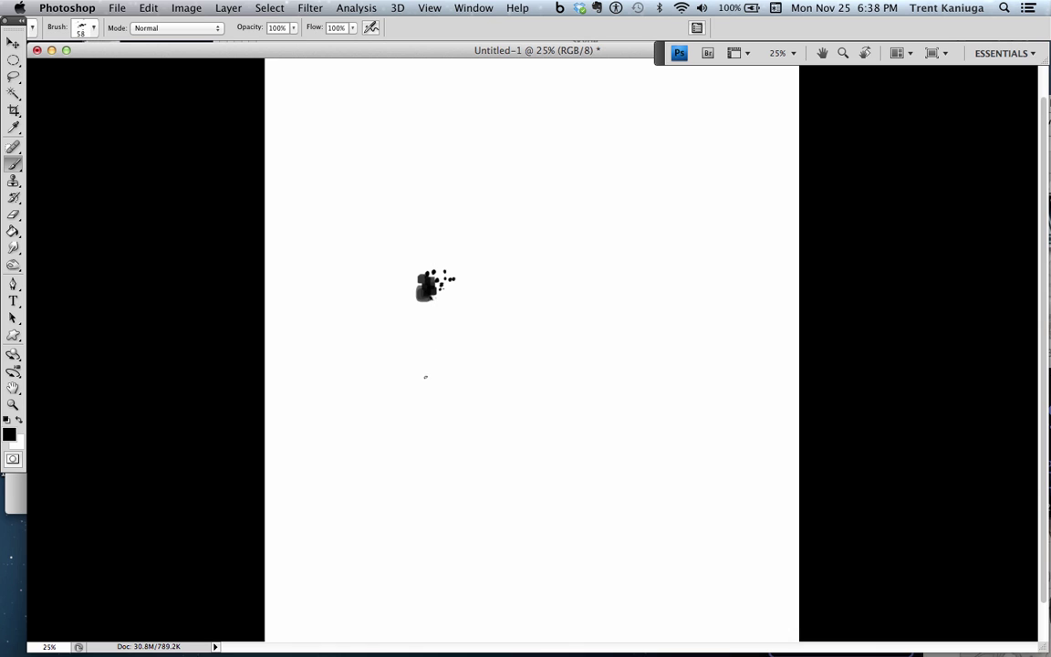
key("]")
left_click(440, 296)
left_click(450, 288)
left_click(442, 297)
left_click(430, 305)
- Try splatter strokes beside the ink blot and undo each one
left_click(478, 303)
key("super+z")
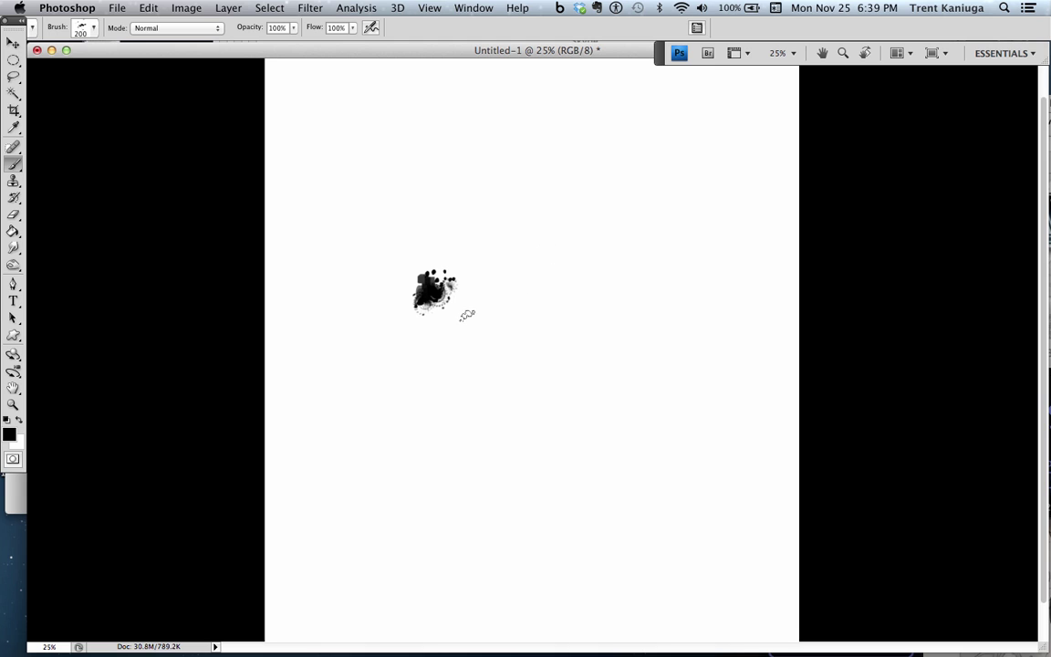
left_click_drag(465, 318, 586, 264)
key("super+z")
left_click_drag(467, 314, 664, 294)
key("super+z")
left_click(474, 298)
key("super+z")
- Thicken the ink blot with more splatter dabs and enclose it in a rectangular marquee selection
left_click(431, 290)
mouse_move(432, 290)
left_mouse_down()
mouse_move(438, 301)
mouse_move(420, 291)
mouse_move(421, 301)
left_mouse_up()
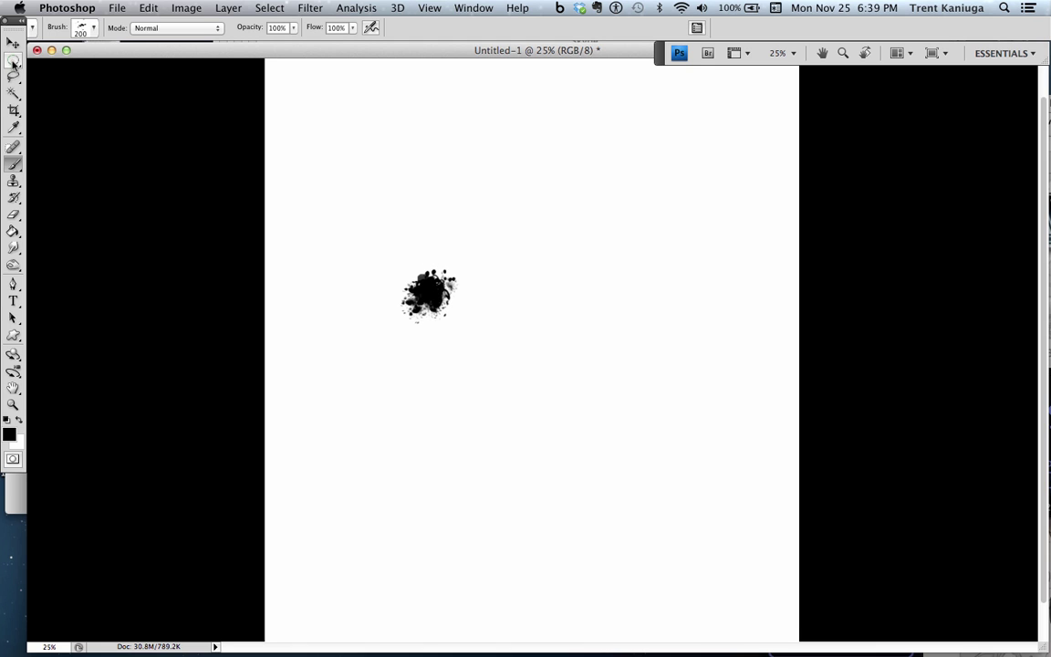
left_click(14, 62)
left_click(91, 47)
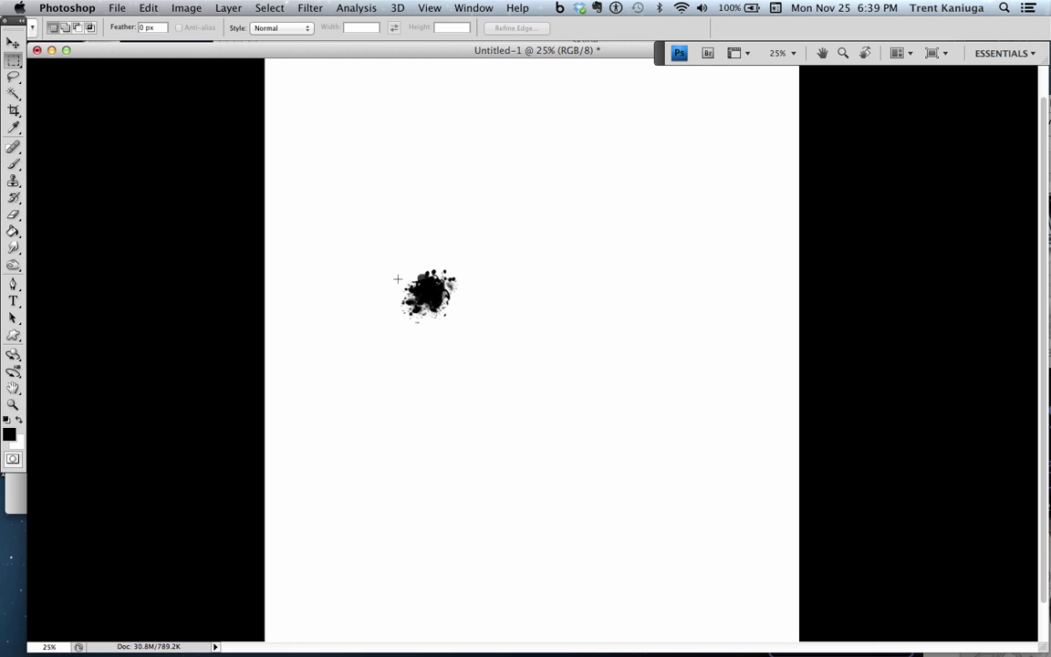
left_click_drag(447, 314, 460, 326)
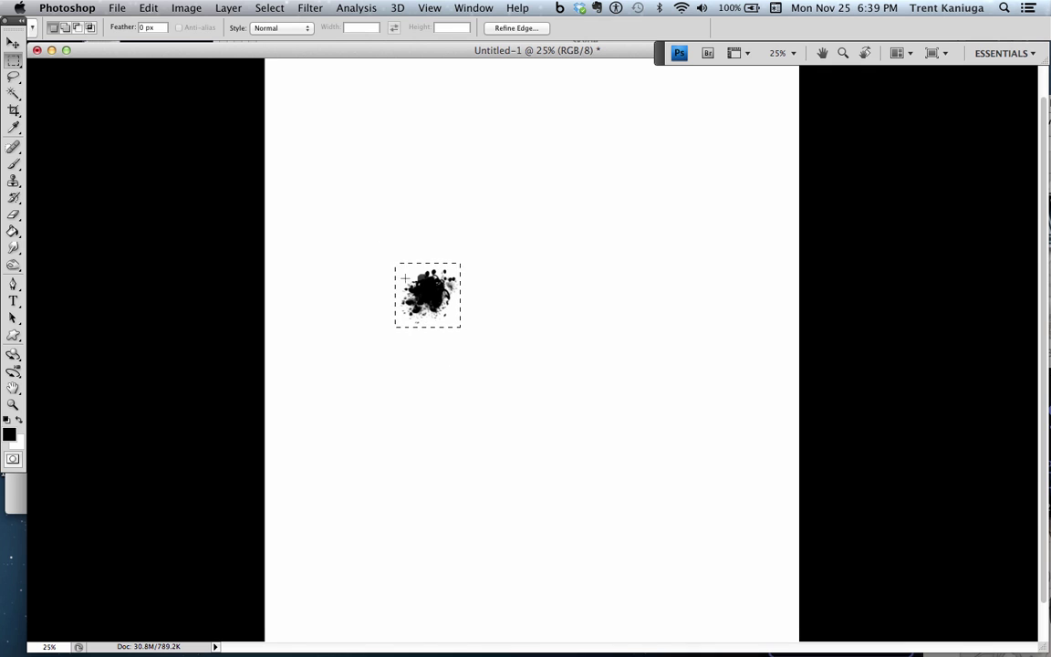
- Define the selected ink blot as a brush preset named "graphite smudge"
left_click(116, 8)
mouse_move(143, 11)
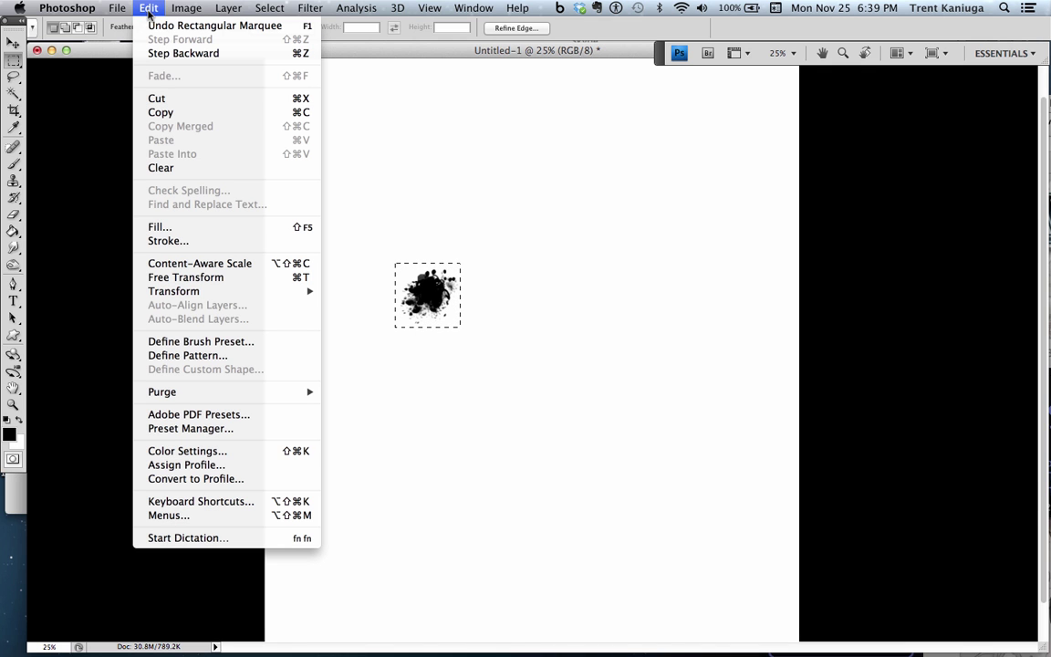
left_click(192, 342)
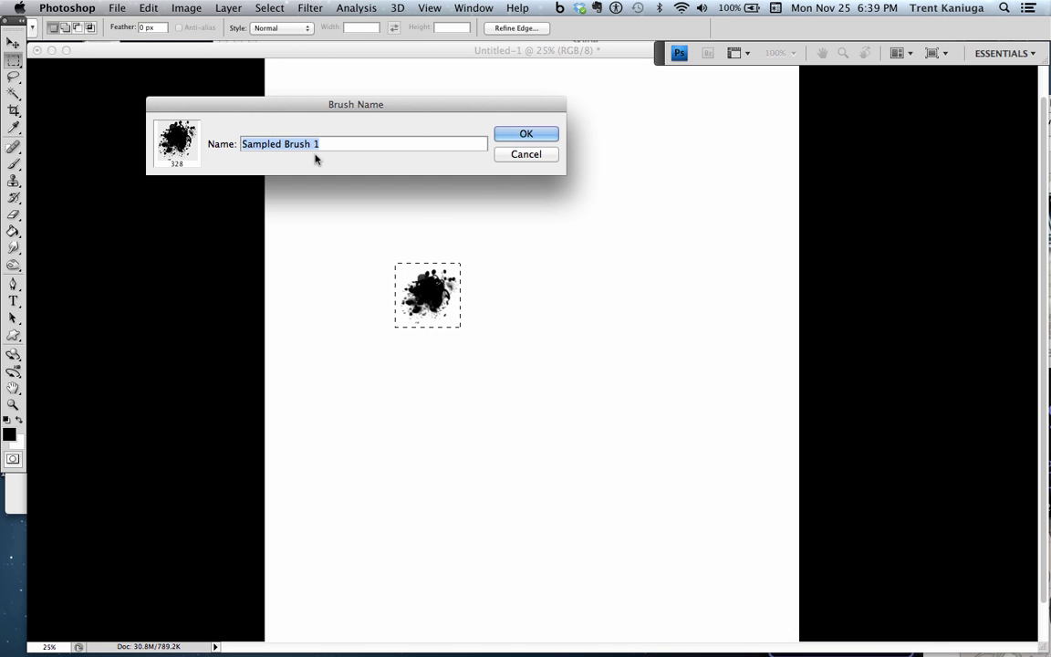
type("graph")
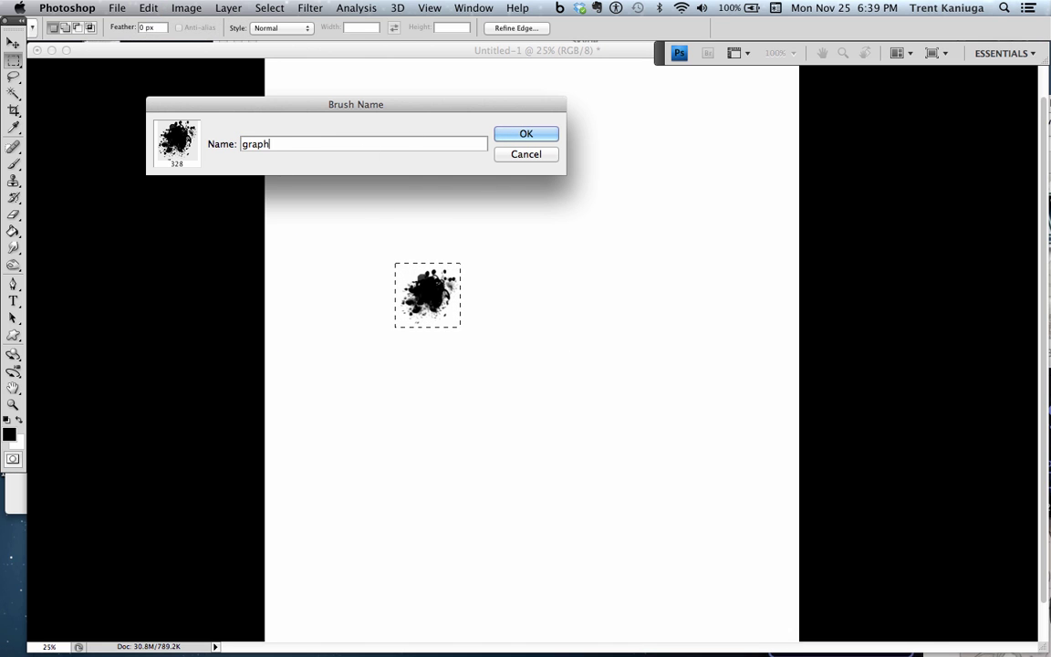
type("ite smudge")
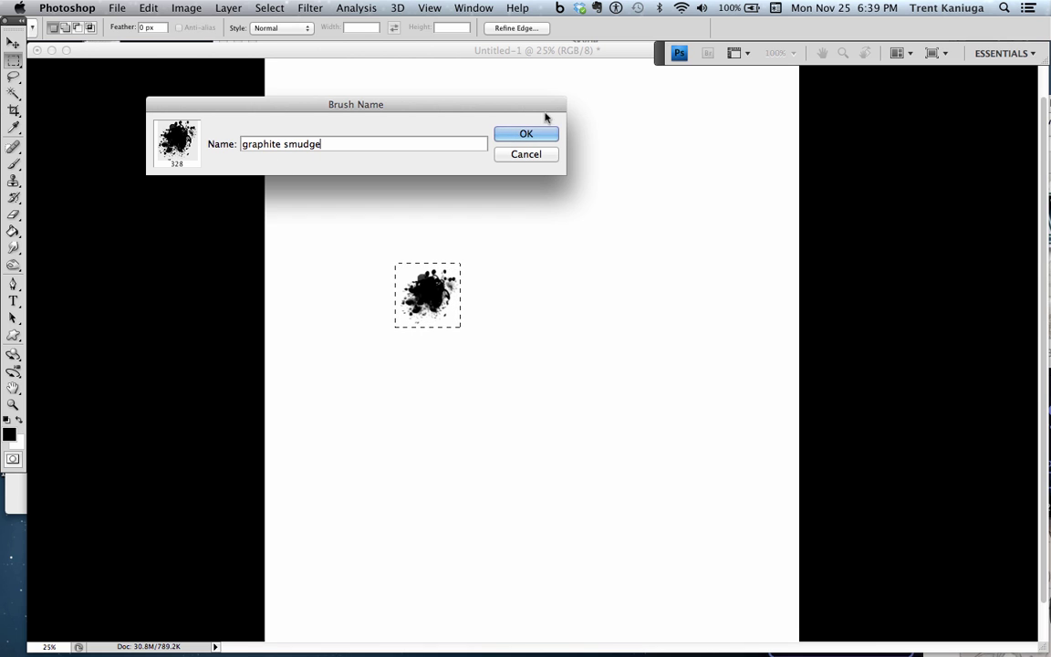
left_click(533, 137)
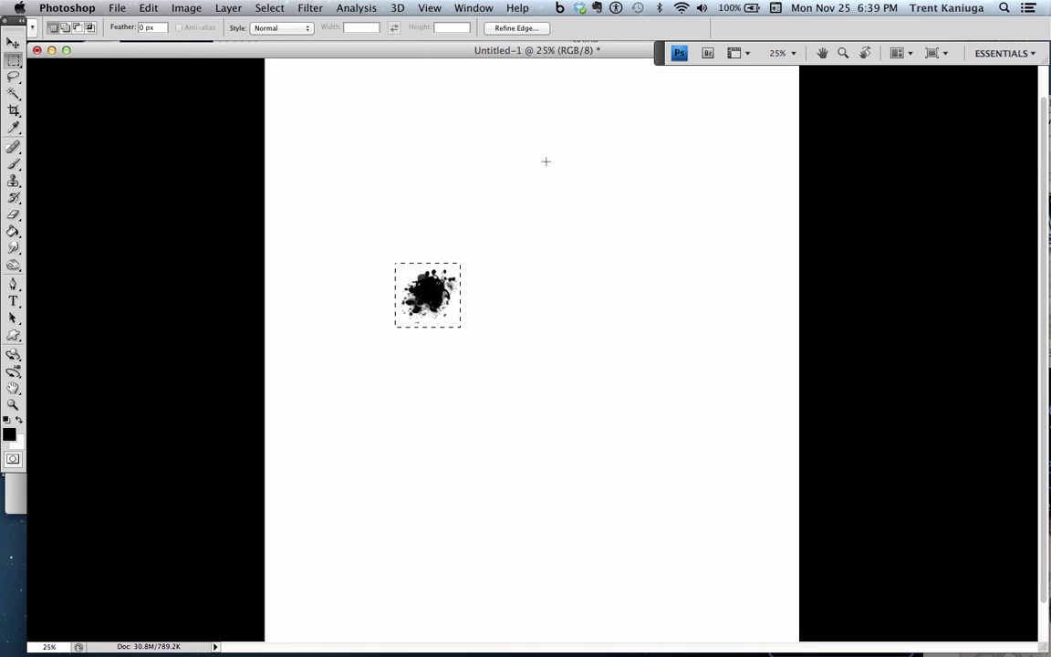
- Deselect the ink blot and choose the new 328 px custom brush for the Brush tool
left_click(425, 237)
left_click(16, 163)
right_click(442, 202)
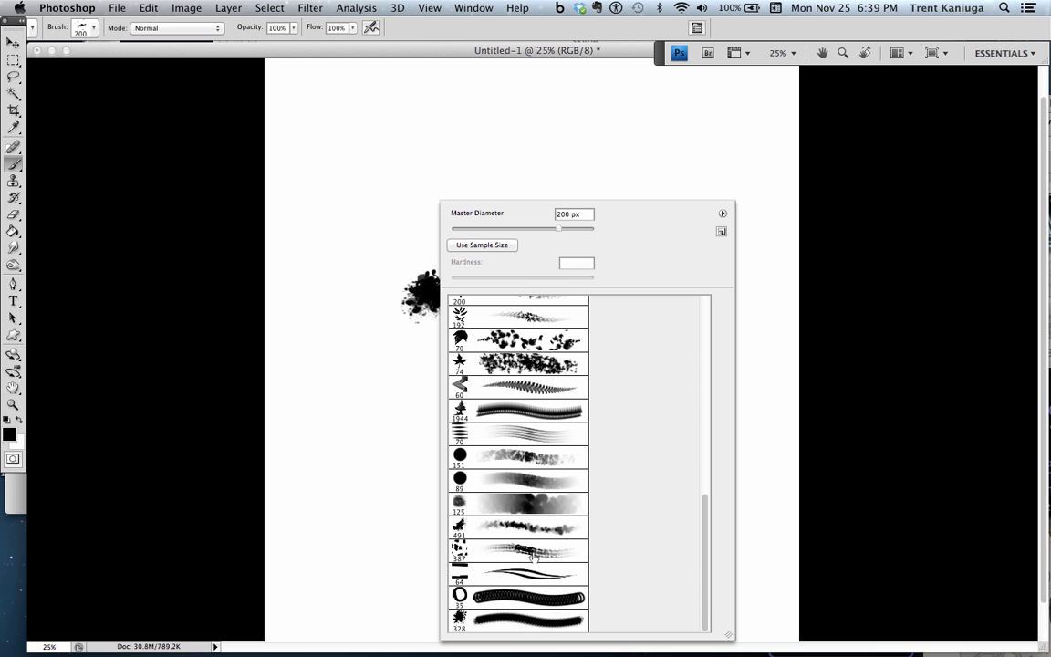
left_click(496, 621)
- Show the brush settings beside the blot and set the brush tip angle to 94°
left_click(473, 8)
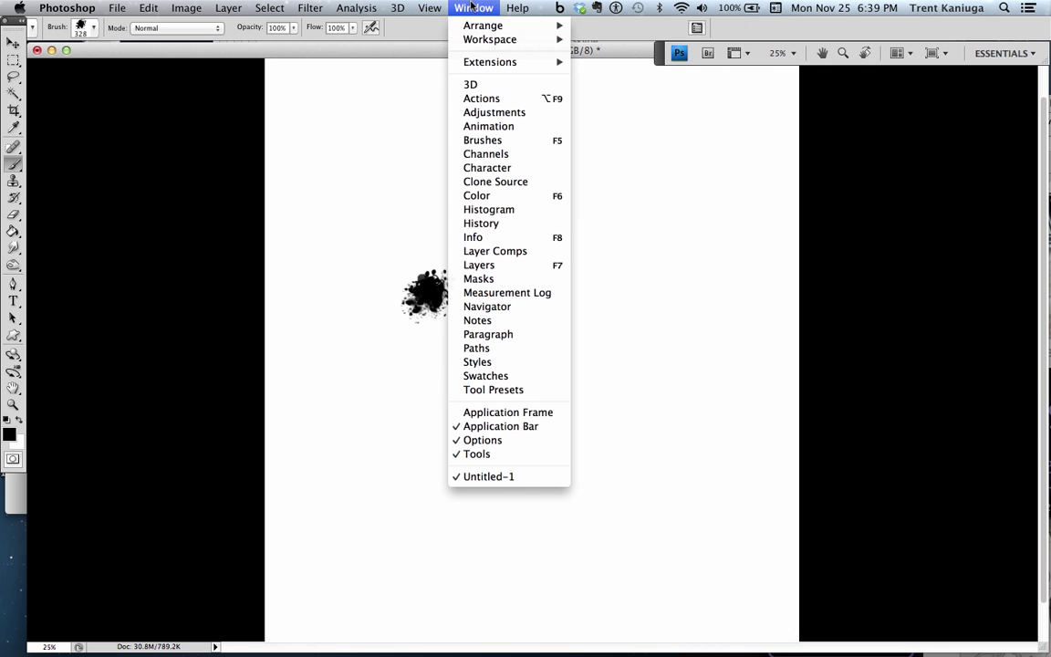
left_click(497, 141)
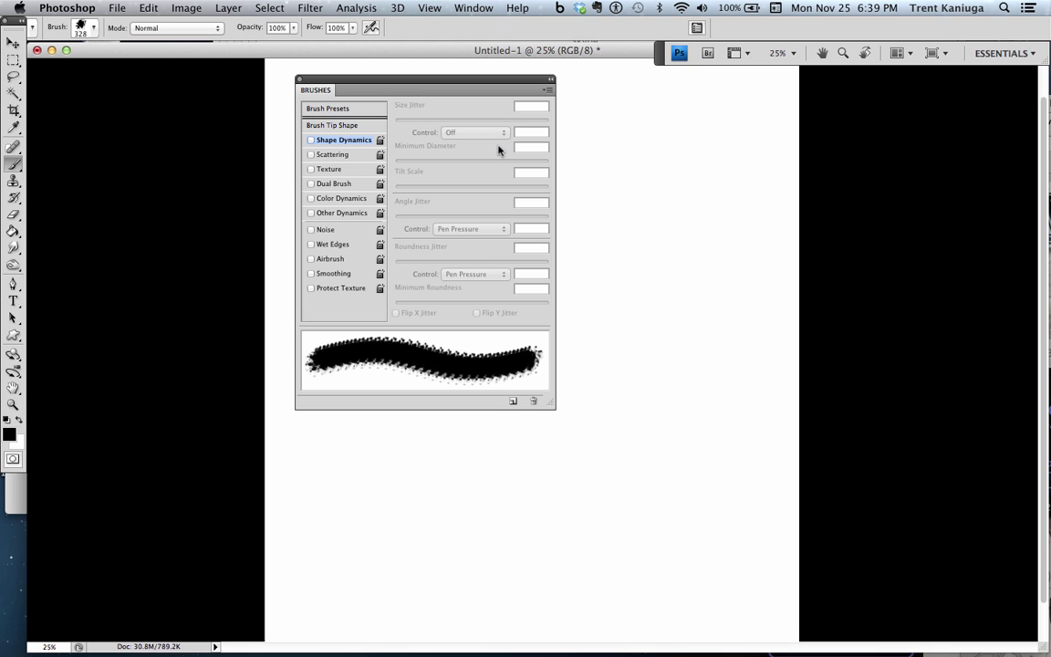
left_click_drag(447, 82, 754, 116)
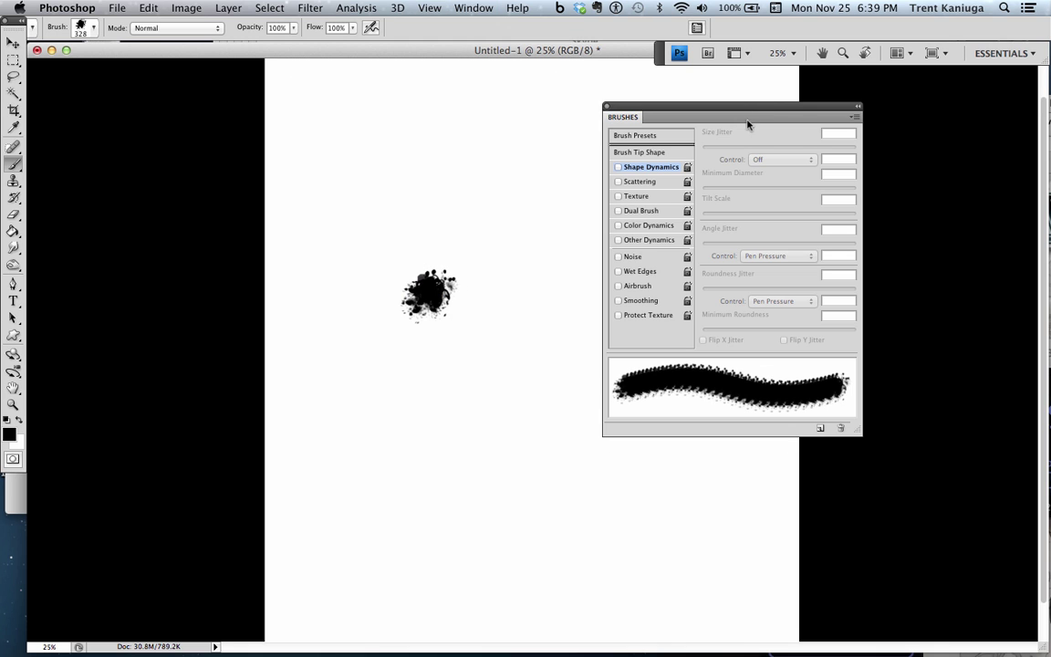
left_click(642, 153)
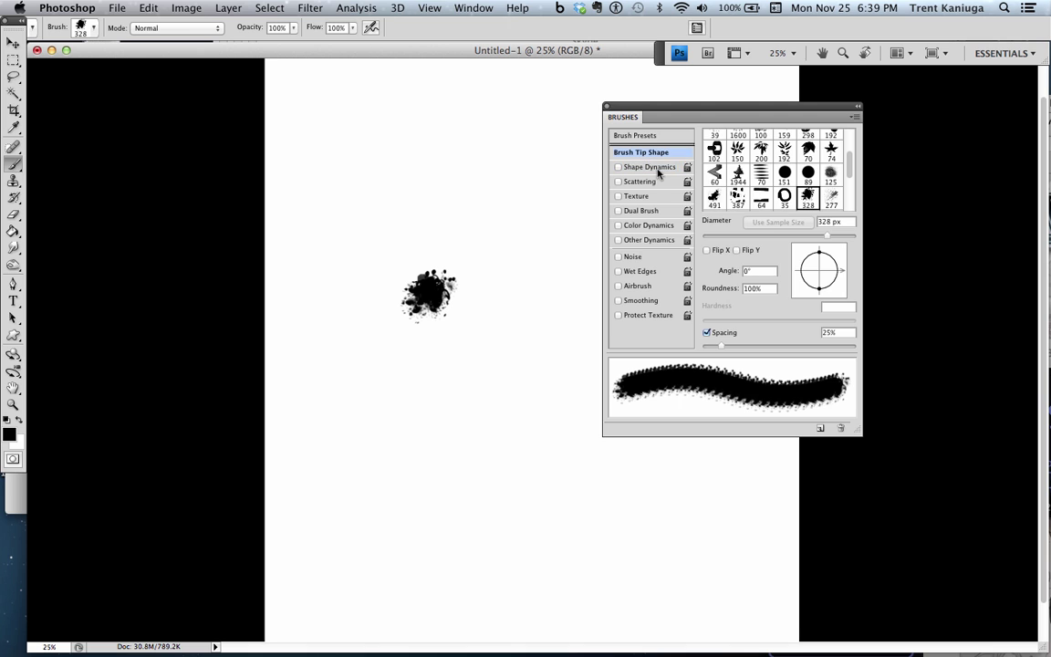
mouse_move(829, 274)
left_mouse_down()
mouse_move(824, 256)
mouse_move(812, 258)
mouse_move(818, 250)
left_mouse_up()
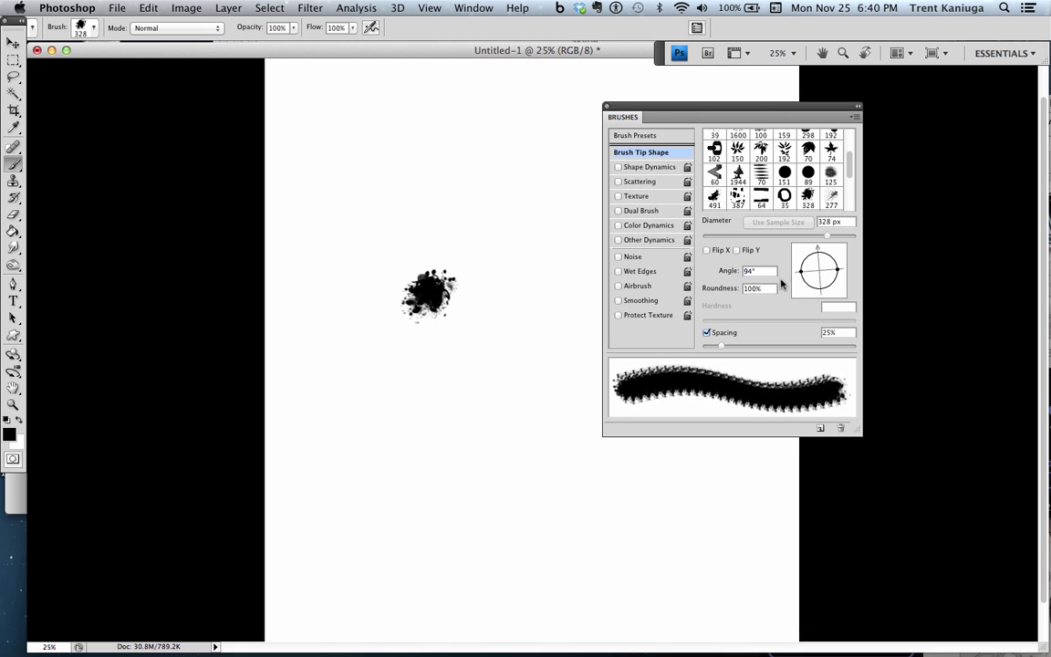
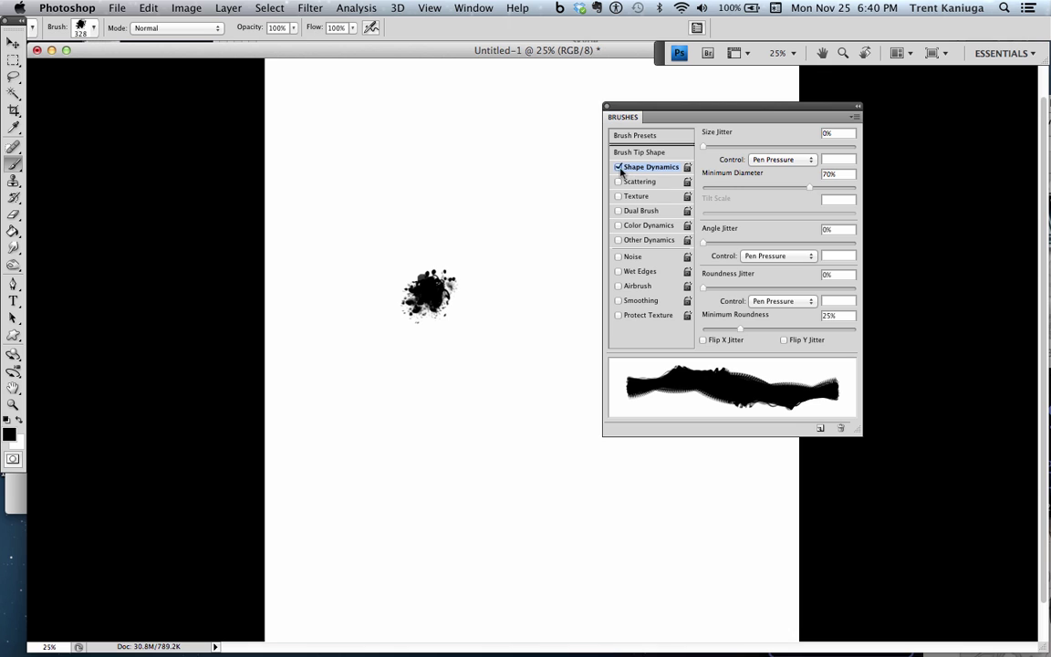
- Set the size jitter control to Off and disable Shape Dynamics for the brush
left_click(767, 159)
left_click(762, 140)
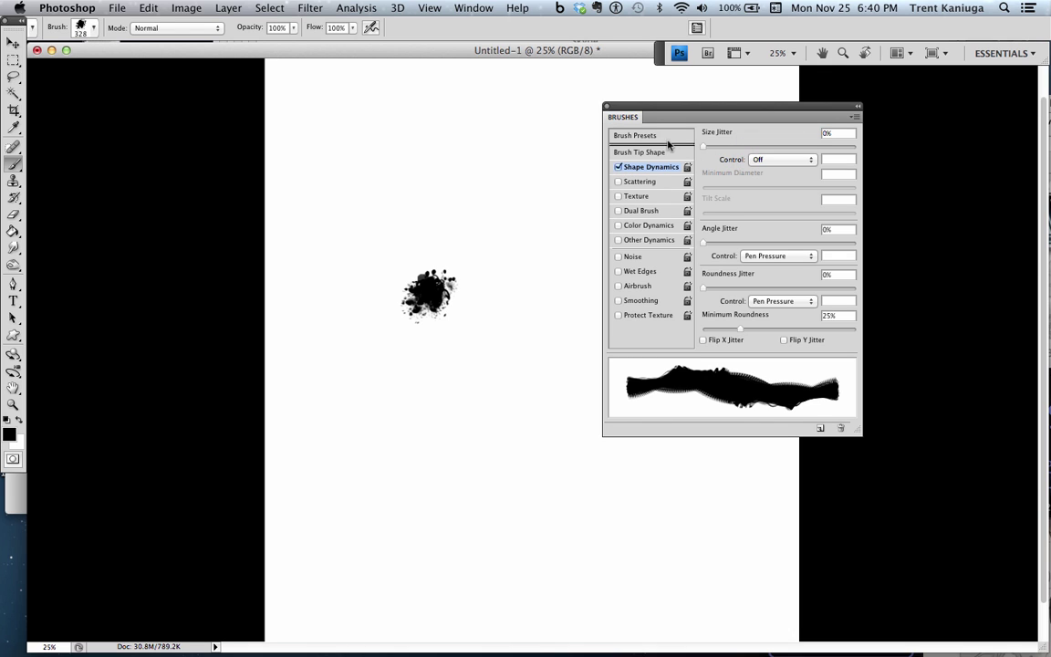
left_click(618, 167)
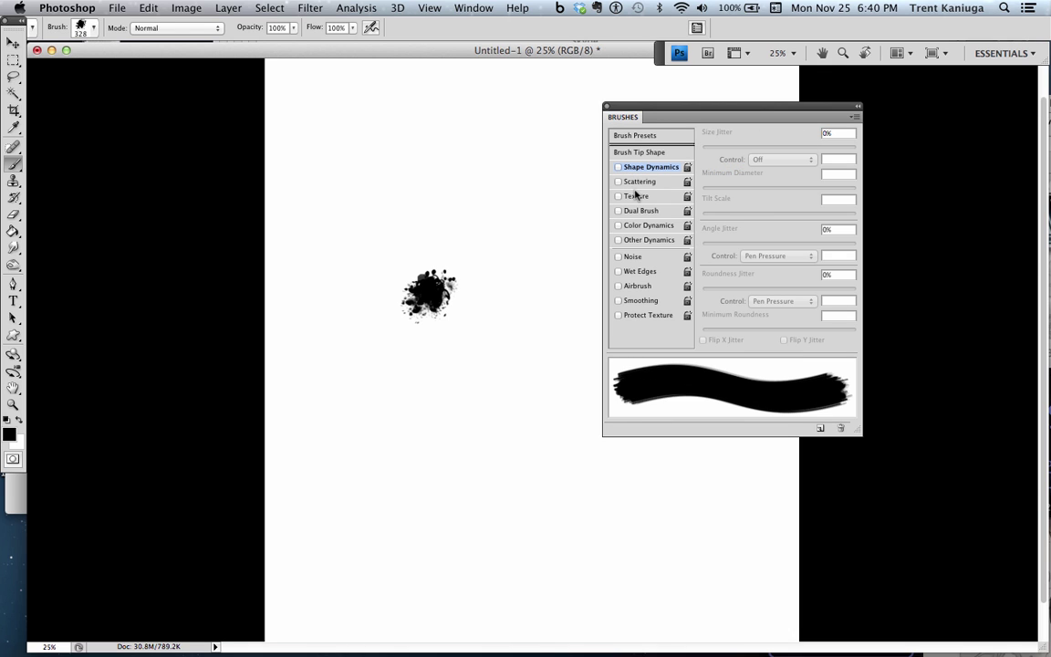
- Try Scattering at 234% with a count of 2 and the scatter control Off, and disable Scattering again
left_click(641, 183)
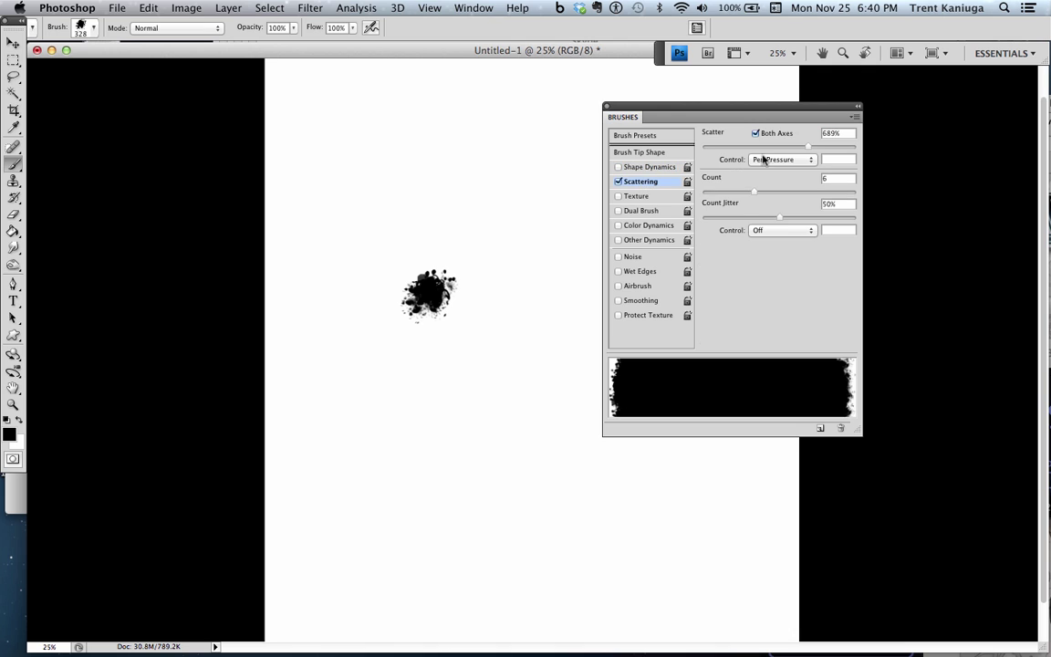
left_click_drag(752, 191, 715, 194)
mouse_move(805, 147)
left_mouse_down()
mouse_move(626, 138)
mouse_move(722, 159)
mouse_move(734, 146)
mouse_move(750, 159)
mouse_move(656, 160)
mouse_move(737, 158)
left_mouse_up()
left_click(769, 161)
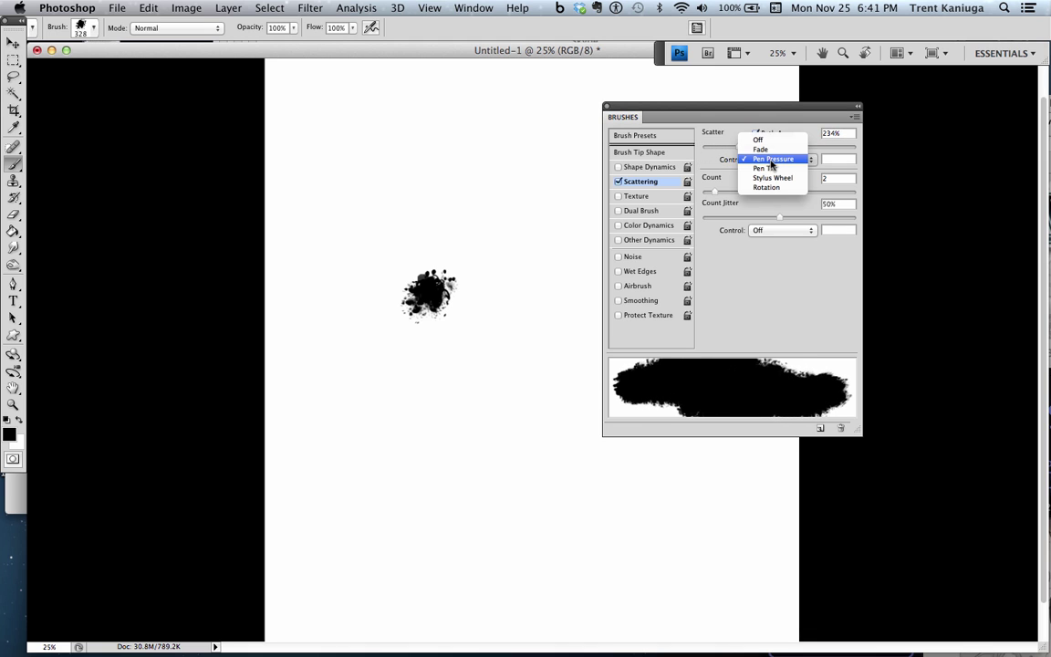
left_click(766, 141)
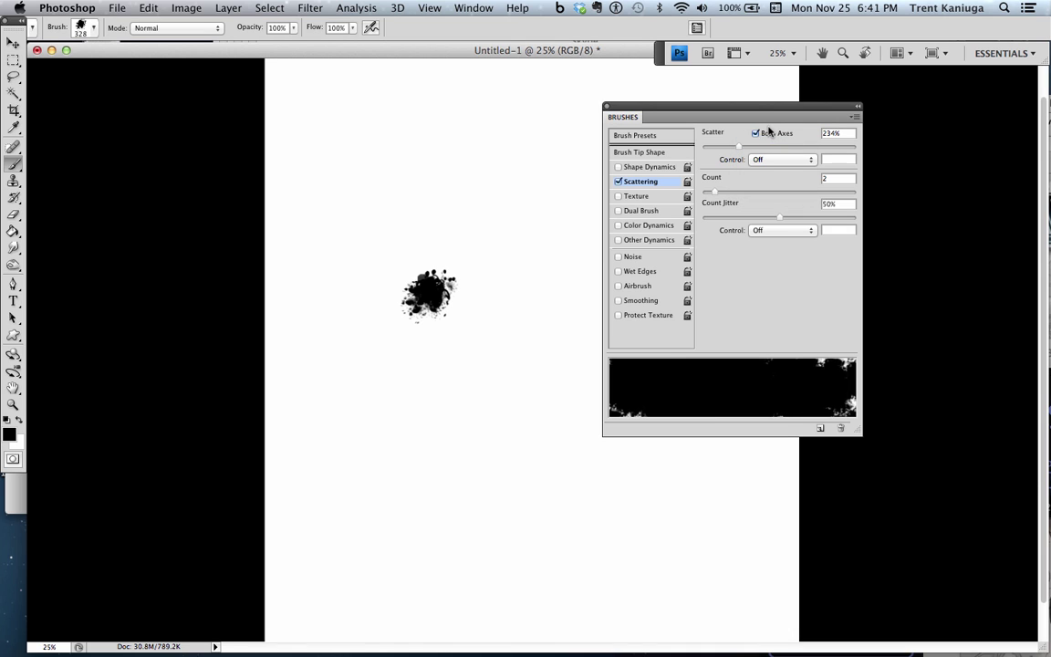
left_click(619, 182)
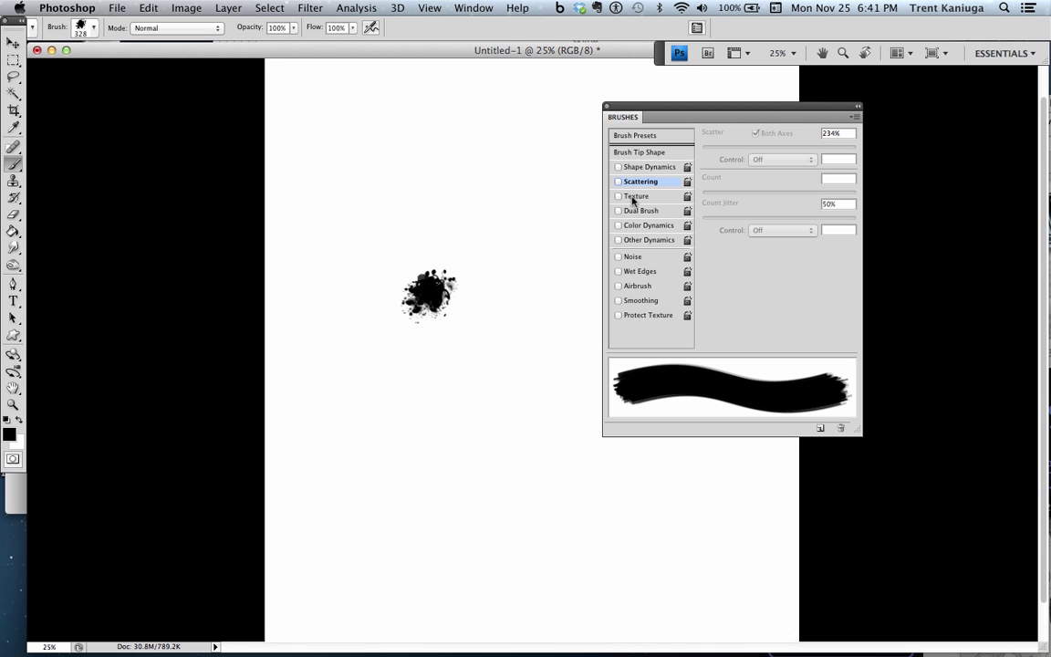
- Enable Texture for the brush and set the texture scale to 88%
left_click(619, 196)
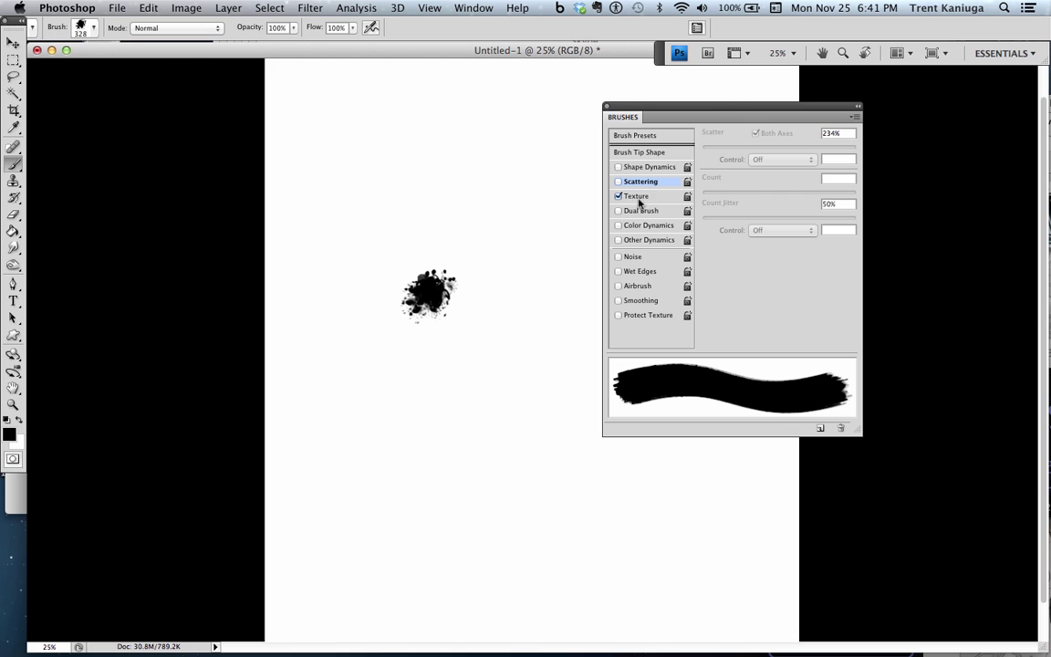
left_click(626, 197)
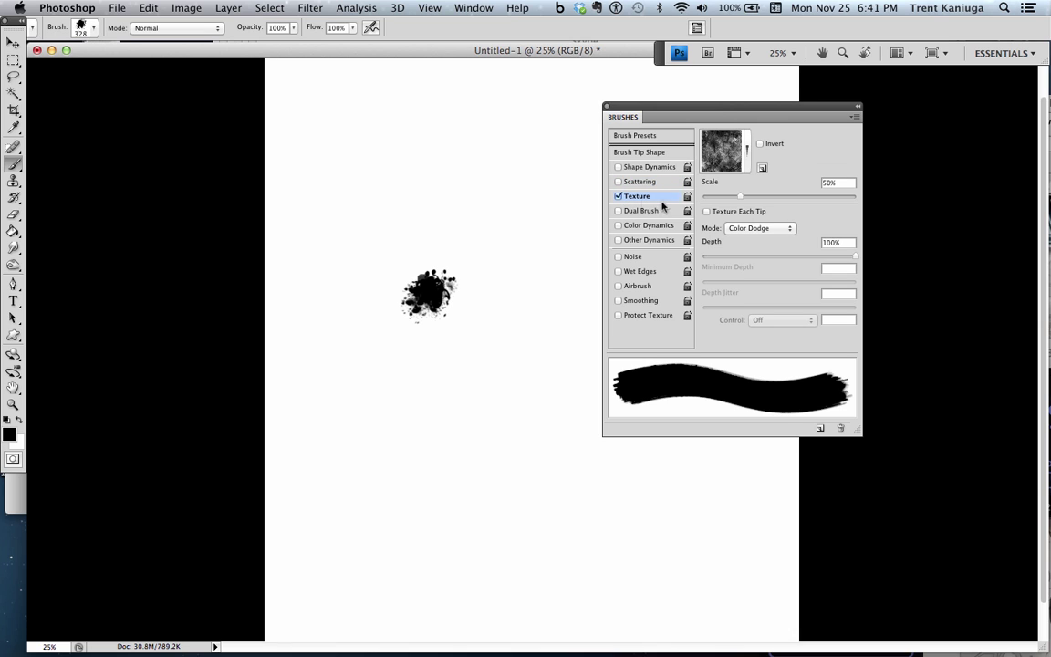
left_click(748, 154)
left_click(747, 150)
mouse_move(740, 196)
left_mouse_down()
mouse_move(798, 196)
mouse_move(764, 196)
left_mouse_up()
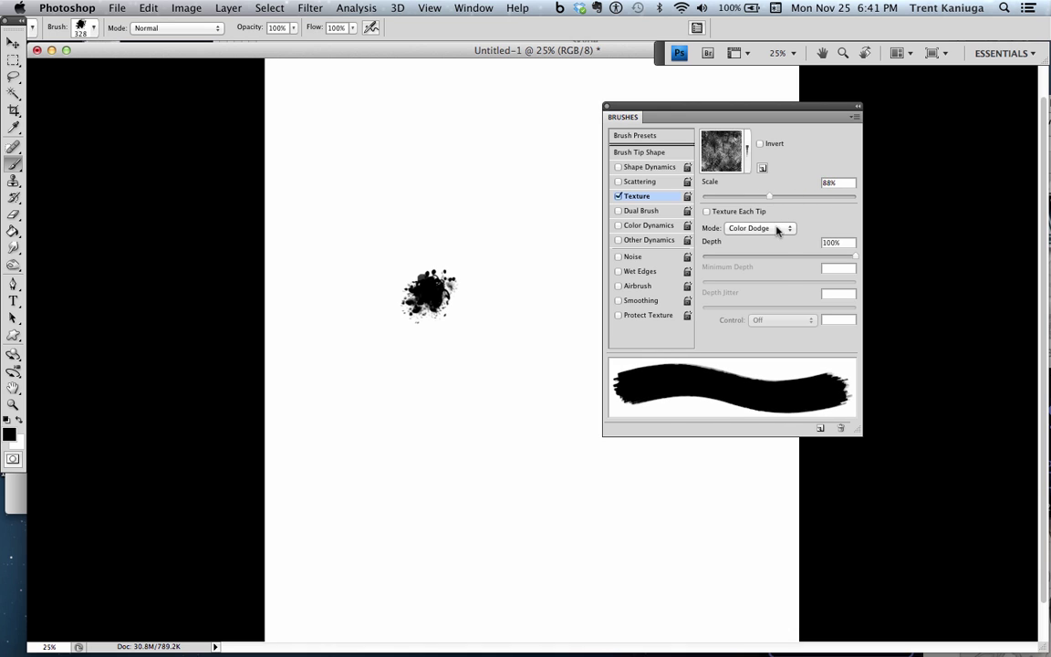
- Try the Overlay texture mode for the brush and set the mode to Subtract
left_click(784, 228)
left_click(747, 218)
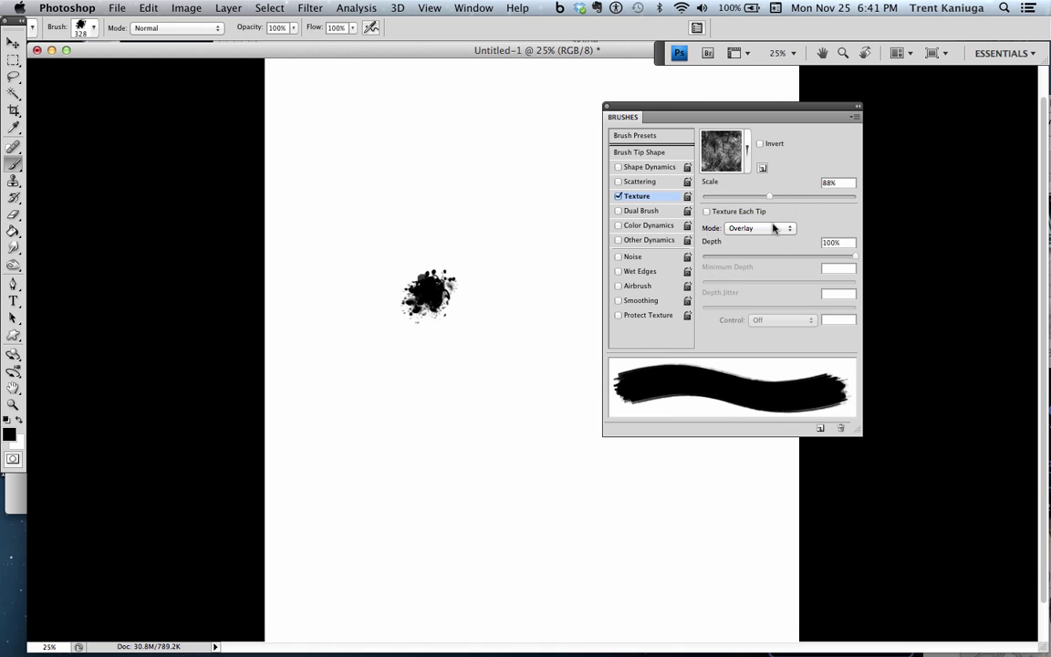
left_click(771, 234)
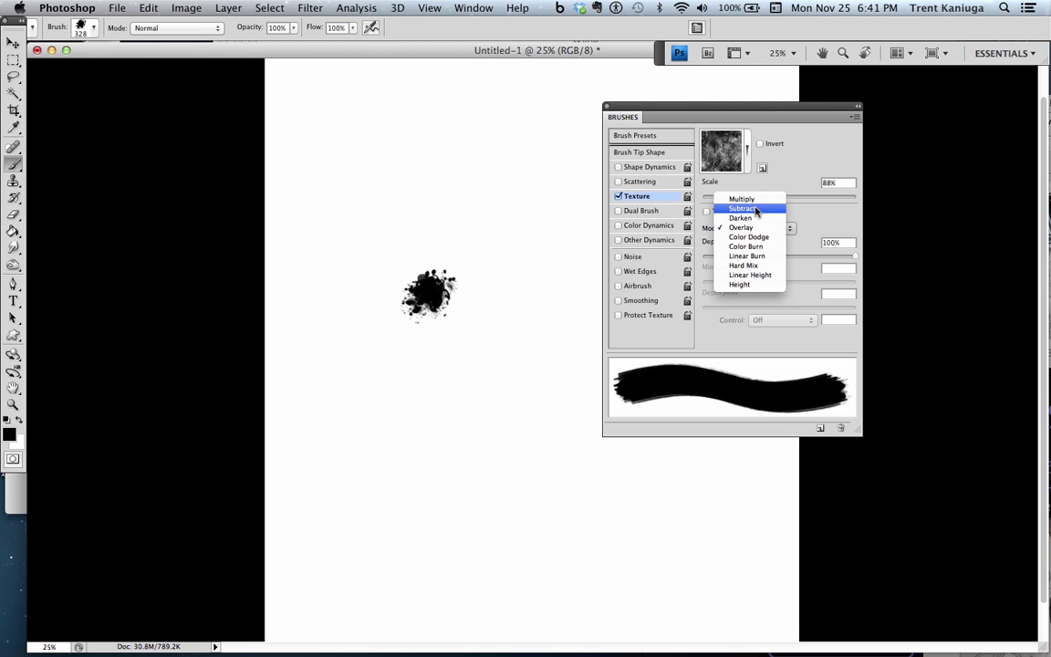
left_click(754, 210)
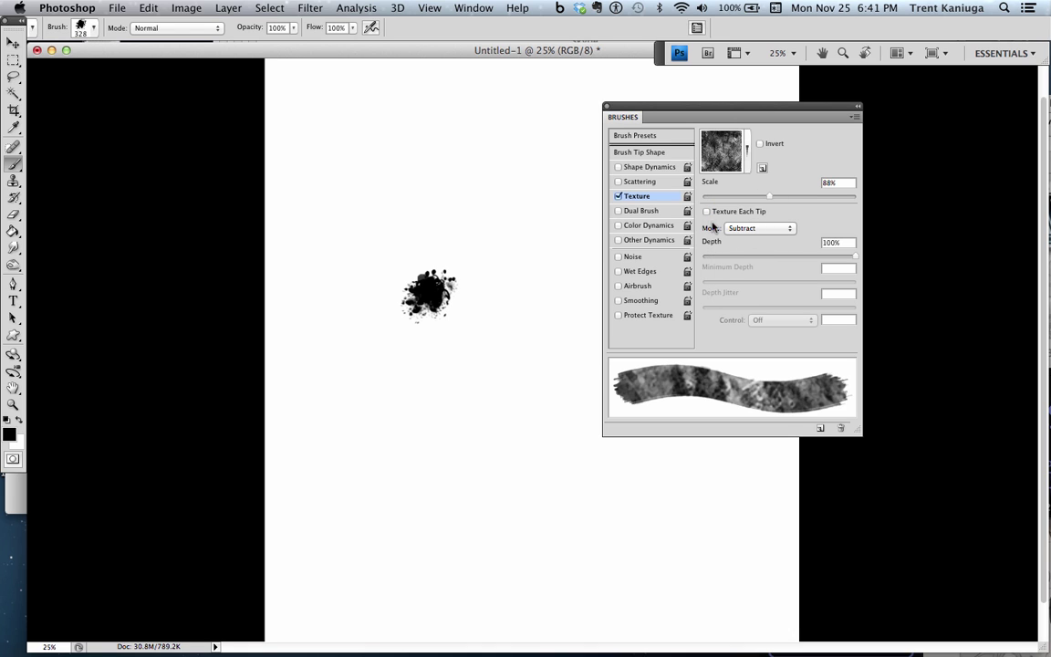
- Keep the texture depth at 100%, try inverting the texture and turn that off, and set the texture scale to 29%
mouse_move(845, 258)
left_mouse_down()
mouse_move(635, 259)
mouse_move(869, 252)
left_mouse_up()
left_click(758, 144)
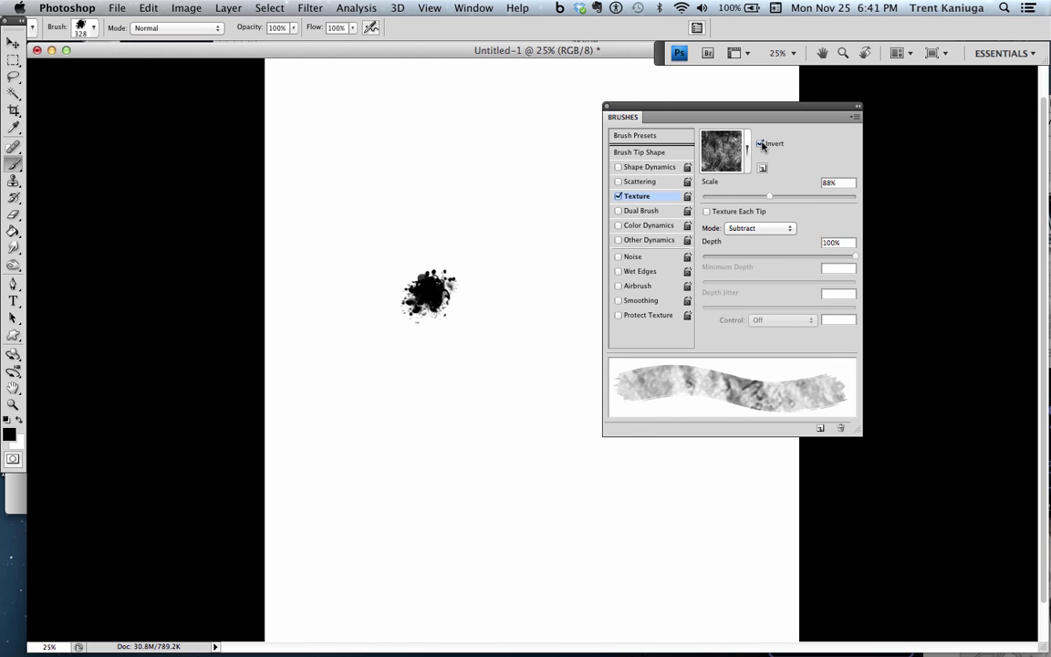
left_click(763, 144)
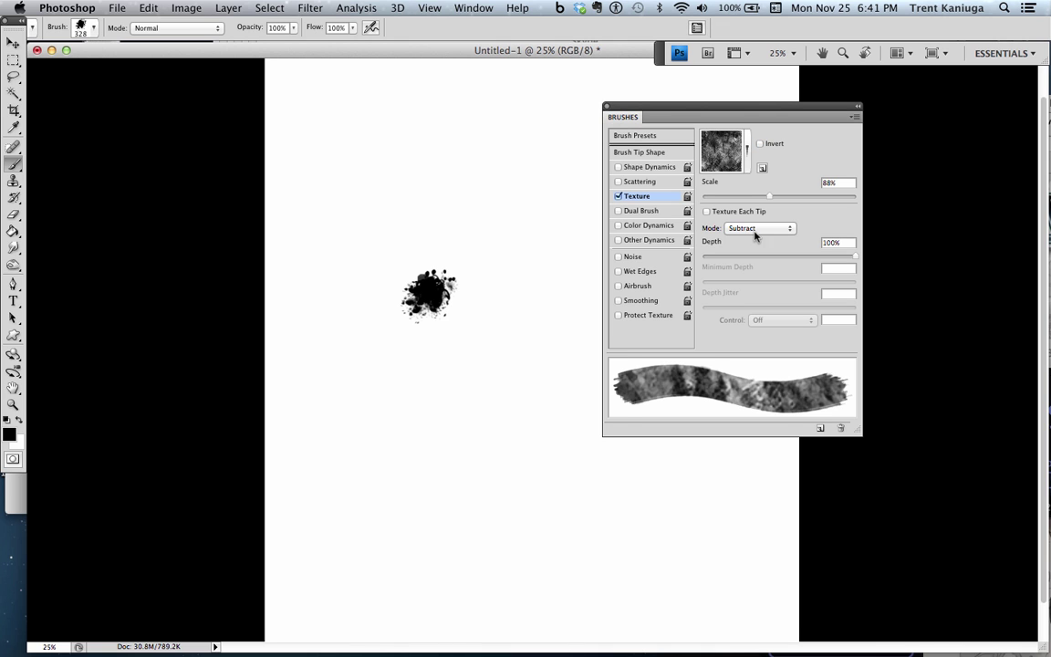
left_click_drag(760, 201, 724, 203)
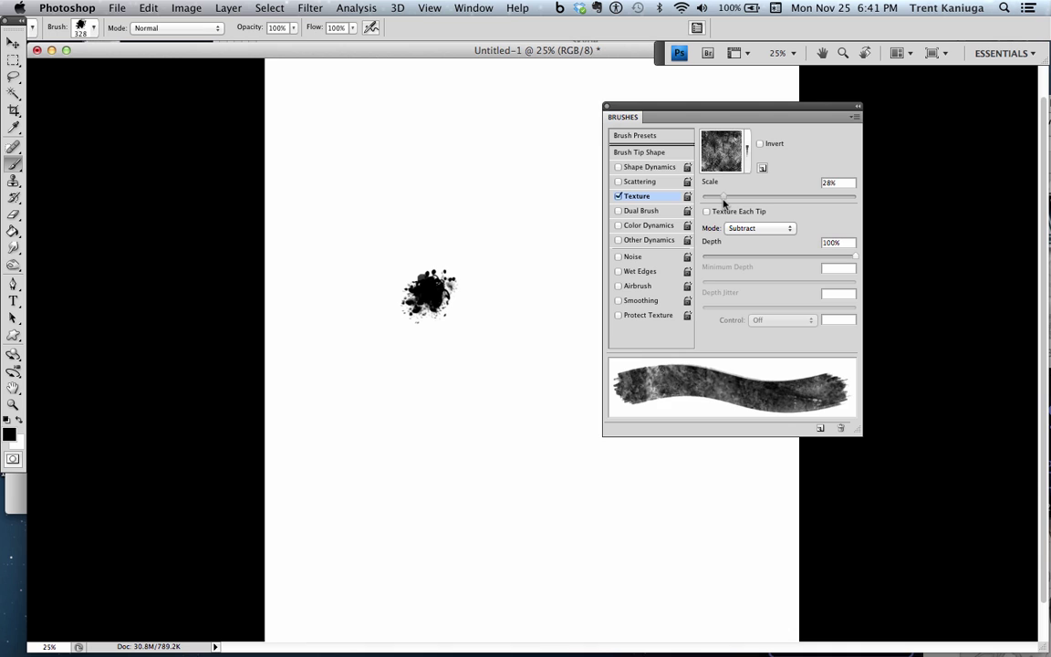
- Enable Dual Brush with the 277 px spatter tip in Color Burn mode, and paint test strokes at 328 and 150 px
left_click(638, 211)
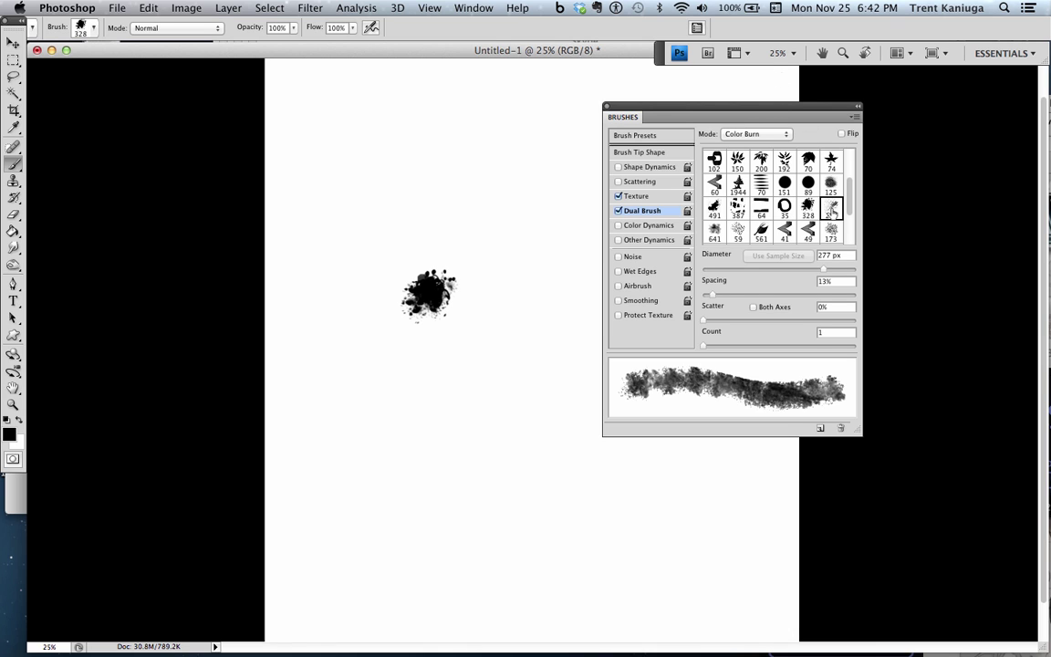
mouse_move(538, 178)
left_mouse_down()
mouse_move(492, 227)
mouse_move(483, 305)
left_mouse_up()
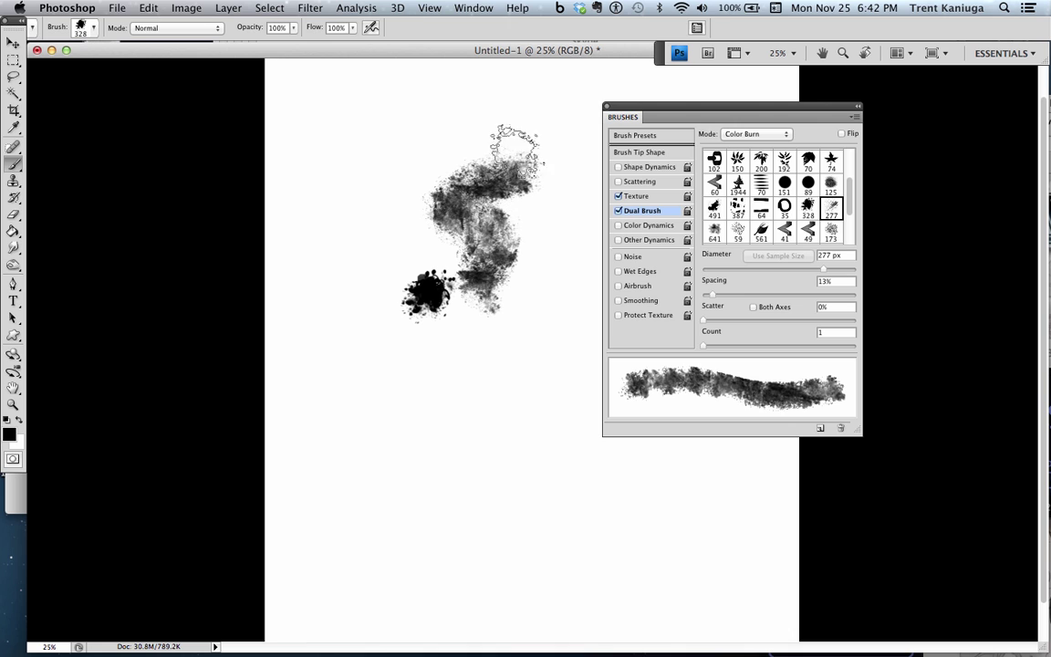
key("bracketleft")
key("bracketleft")
key("bracketleft")
key("bracketleft")
key("bracketleft")
mouse_move(518, 209)
left_mouse_down()
mouse_move(525, 268)
mouse_move(501, 300)
left_mouse_up()
left_click_drag(406, 379, 395, 416)
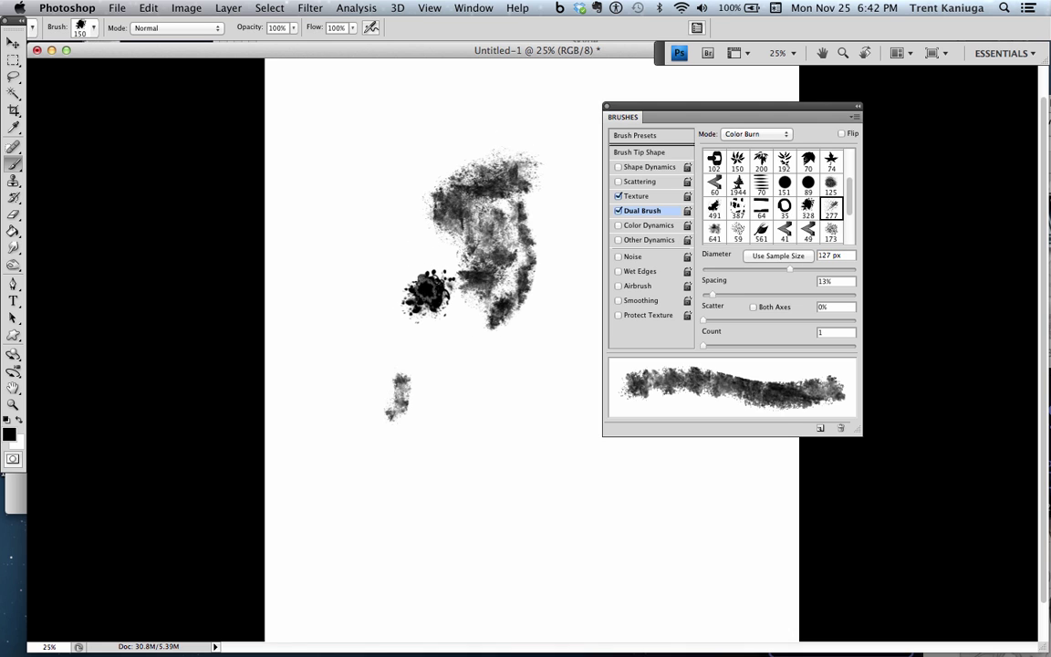
- Enlarge the brush to 500 px and paint large textured smudges over and around the ink blot
key("bracketright")
key("bracketright")
key("bracketright")
key("bracketright")
key("bracketright")
key("bracketright")
mouse_move(434, 251)
left_mouse_down()
mouse_move(389, 247)
mouse_move(420, 160)
mouse_move(381, 217)
left_mouse_up()
left_click(388, 226)
left_click(390, 227)
left_click(439, 178)
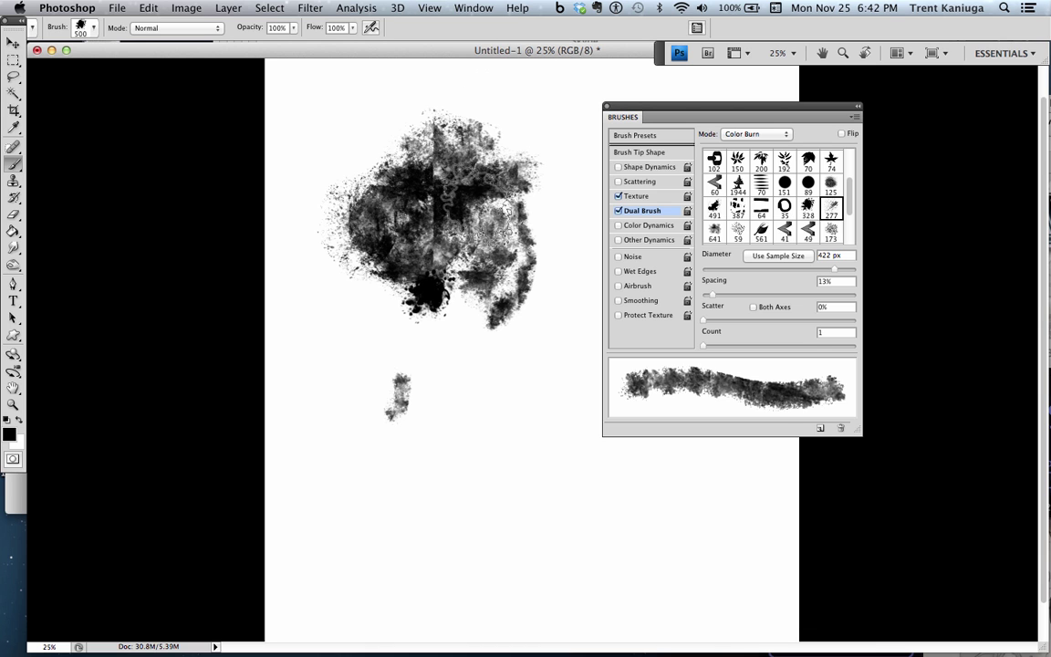
- Sample lighter tones from the canvas and paint overlapping grey smudges across the dark area
left_click(511, 131, "alt")
mouse_move(453, 170)
left_mouse_down()
mouse_move(428, 201)
mouse_move(418, 160)
mouse_move(404, 166)
mouse_move(470, 102)
mouse_move(443, 177)
mouse_move(365, 218)
mouse_move(370, 255)
mouse_move(406, 305)
mouse_move(415, 283)
mouse_move(420, 330)
mouse_move(474, 196)
mouse_move(552, 237)
mouse_move(475, 200)
mouse_move(479, 278)
mouse_move(445, 323)
mouse_move(406, 324)
mouse_move(356, 210)
mouse_move(338, 338)
mouse_move(320, 251)
mouse_move(342, 246)
mouse_move(379, 192)
mouse_move(306, 178)
mouse_move(374, 155)
mouse_move(387, 114)
mouse_move(365, 142)
mouse_move(410, 128)
mouse_move(469, 132)
mouse_move(452, 124)
mouse_move(421, 205)
mouse_move(415, 173)
mouse_move(465, 132)
mouse_move(452, 165)
mouse_move(461, 169)
mouse_move(451, 146)
mouse_move(452, 164)
mouse_move(348, 153)
mouse_move(392, 182)
mouse_move(372, 193)
mouse_move(403, 244)
mouse_move(385, 239)
mouse_move(372, 212)
mouse_move(358, 212)
mouse_move(376, 274)
mouse_move(433, 264)
mouse_move(451, 187)
left_mouse_up()
key("x")
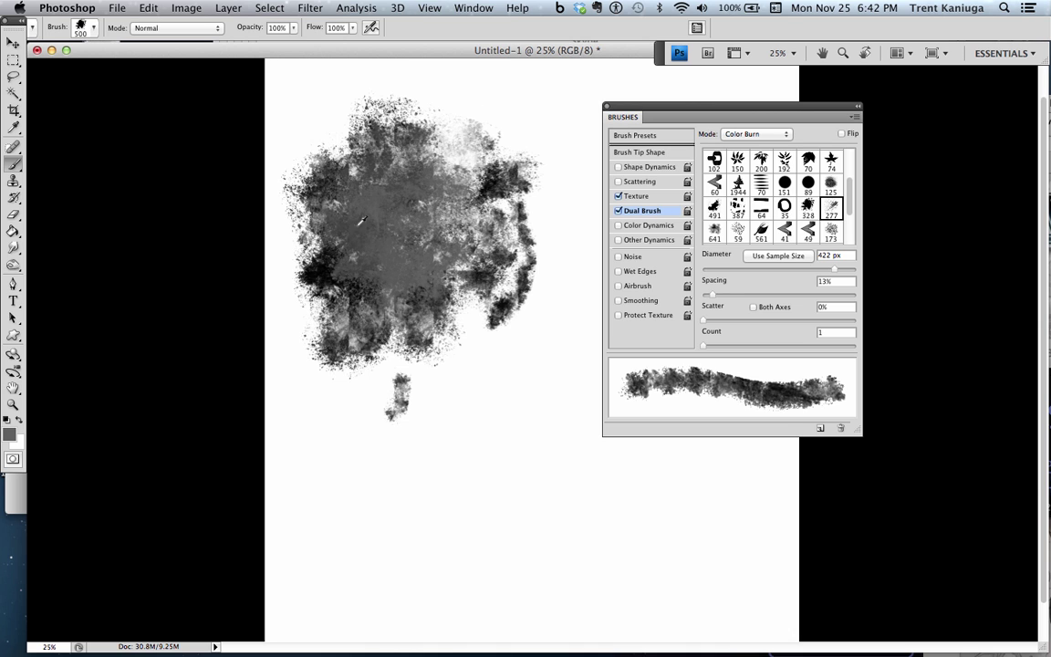
- Shrink the brush to 15 px and draw dark pencil-like hatch strokes below the large smudge
key("bracketleft")
key("bracketleft")
key("bracketleft")
key("bracketleft")
key("bracketleft")
key("bracketleft")
key("bracketleft")
key("bracketleft")
key("bracketleft")
key("bracketleft")
key("bracketleft")
key("bracketleft")
key("bracketleft")
key("bracketleft")
key("bracketleft")
mouse_move(493, 360)
left_mouse_down()
mouse_move(456, 454)
mouse_move(508, 377)
mouse_move(558, 354)
mouse_move(432, 420)
mouse_move(405, 479)
left_mouse_up()
mouse_move(413, 406)
left_mouse_down()
mouse_move(424, 369)
mouse_move(402, 482)
left_mouse_up()
mouse_move(362, 394)
left_mouse_down()
mouse_move(354, 515)
mouse_move(363, 527)
mouse_move(370, 507)
left_mouse_up()
left_click_drag(311, 374, 330, 497)
left_click_drag(303, 351, 314, 456)
left_click_drag(299, 319, 319, 524)
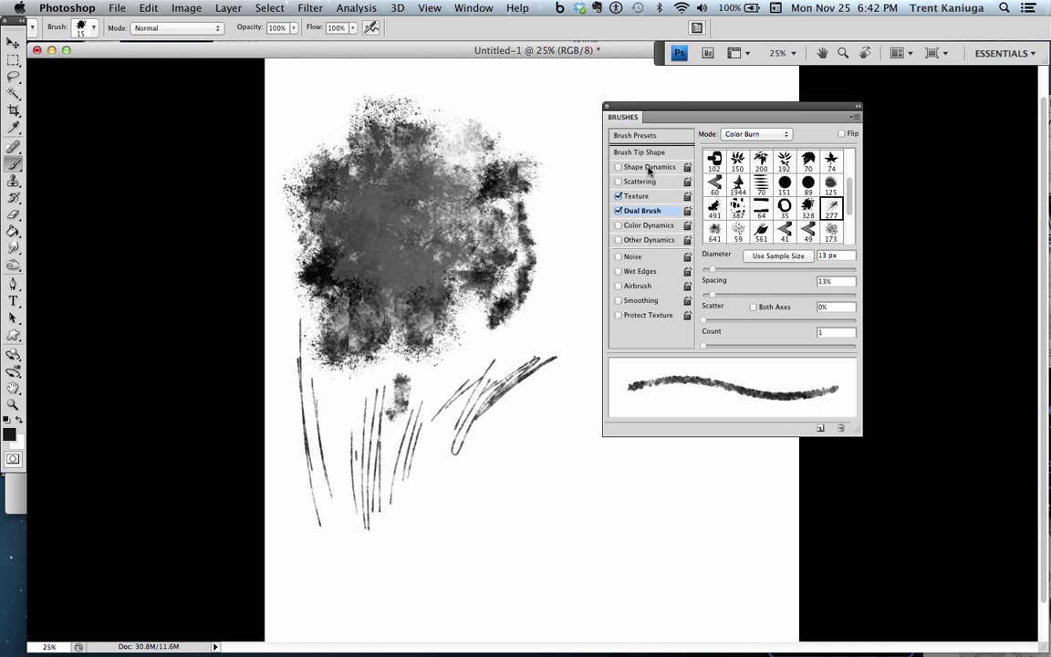
- Enable Other Dynamics for the brush and set the opacity jitter control to Pen Pressure
left_click(644, 239)
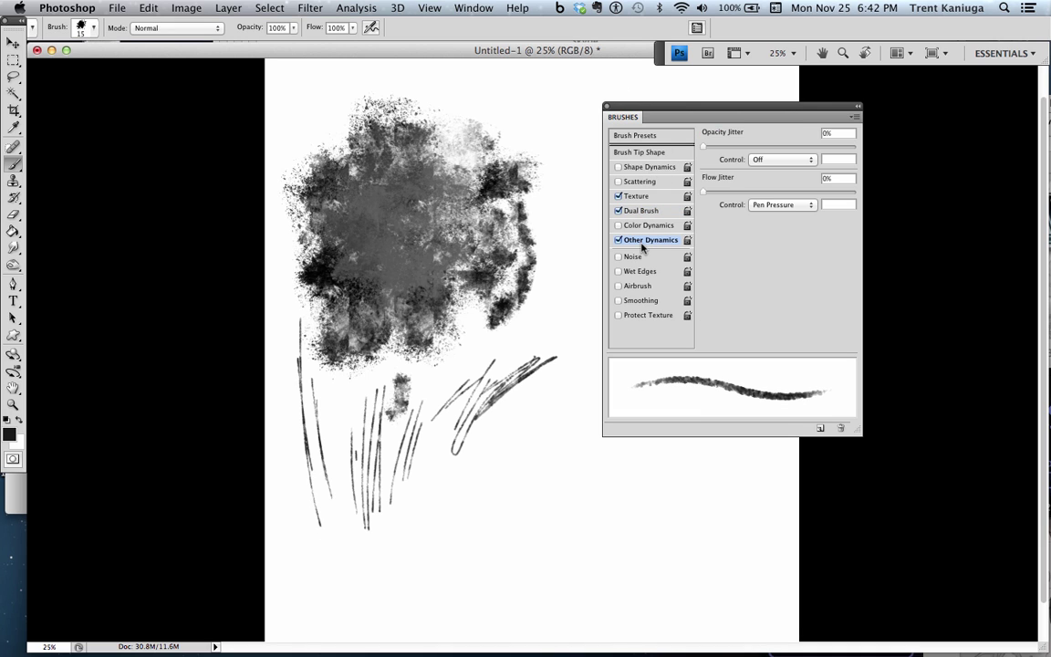
left_click(780, 160)
left_click(773, 177)
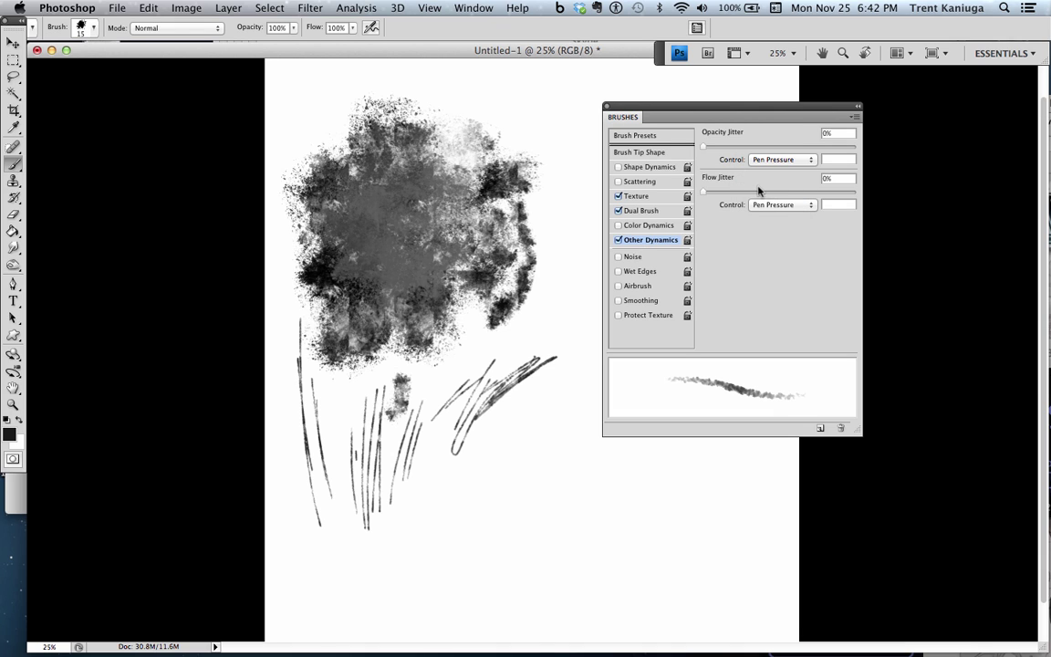
- Test the pressure-sensitive opacity with long hatch strokes beside and below the smudge, enlarging the brush to 30 px
left_click_drag(580, 164, 529, 329)
key("bracketright")
key("bracketright")
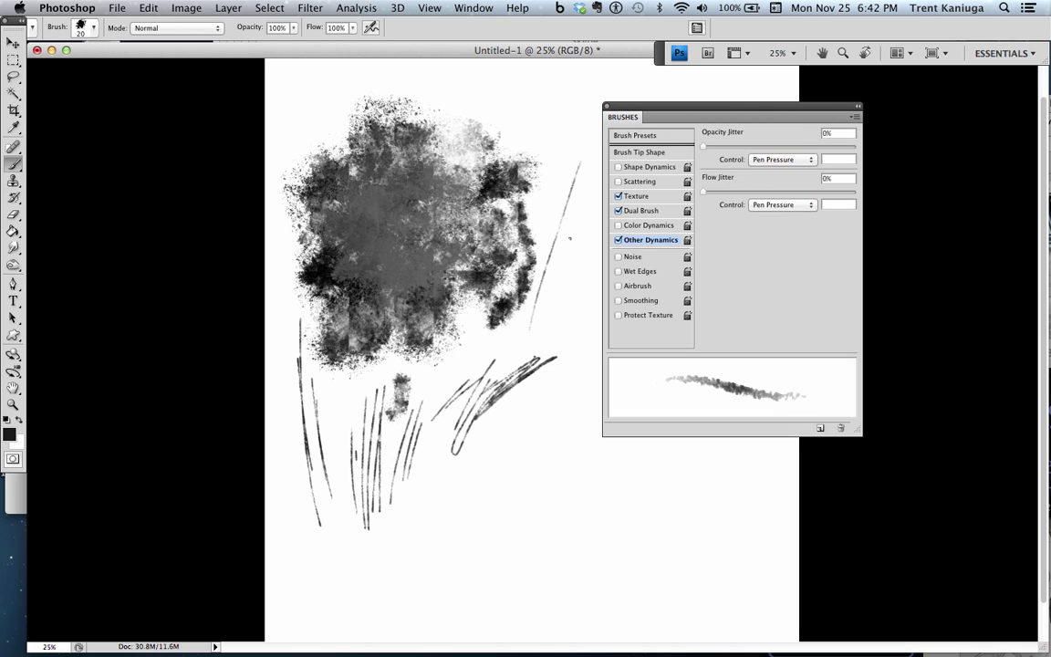
key("bracketleft")
left_click_drag(578, 228, 565, 317)
left_click_drag(582, 223, 566, 300)
left_click_drag(575, 253, 553, 353)
left_click_drag(585, 191, 556, 370)
left_click_drag(571, 246, 547, 399)
left_click_drag(570, 266, 547, 397)
left_click_drag(556, 303, 549, 424)
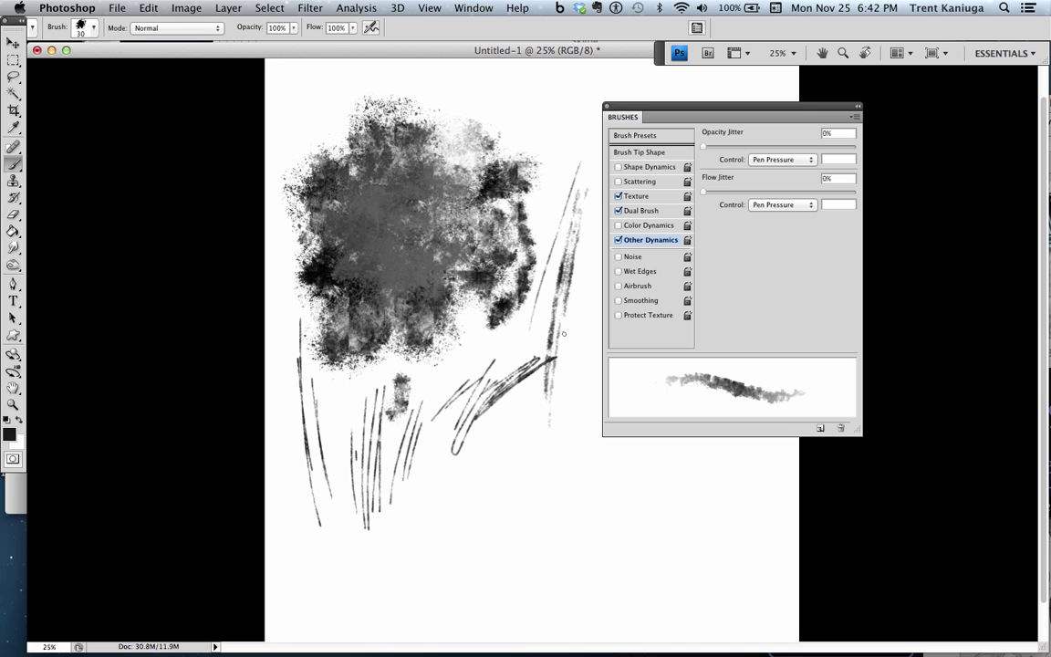
left_click_drag(585, 252, 572, 392)
left_click_drag(577, 330, 562, 445)
left_click_drag(496, 459, 476, 549)
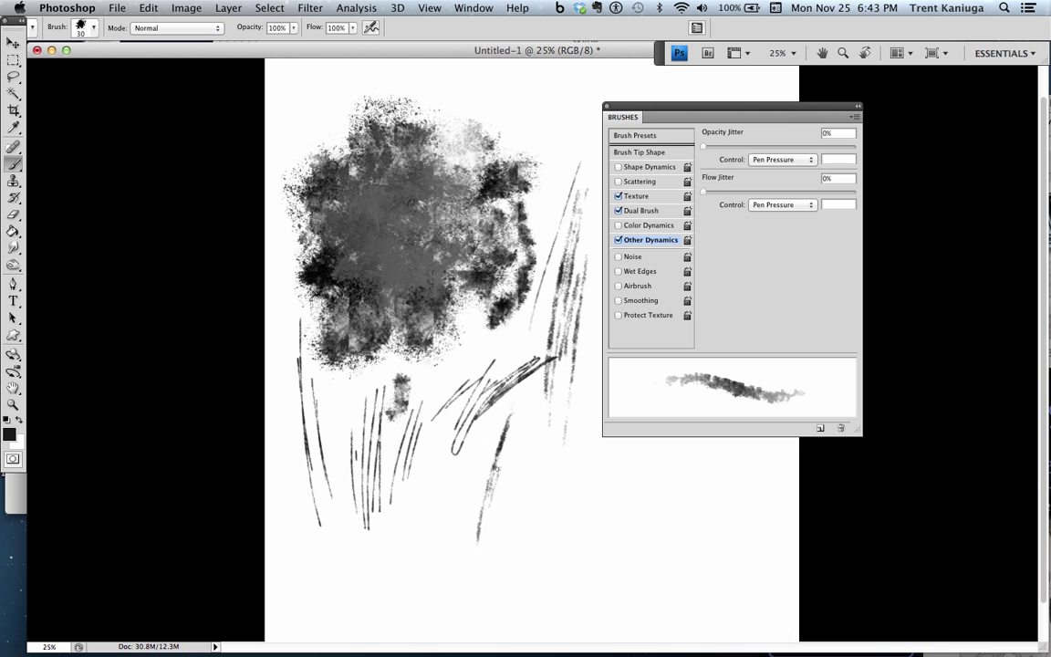
- Set the brush's texture scale to 21%, then try Color Dynamics and disable it again
left_click(630, 197)
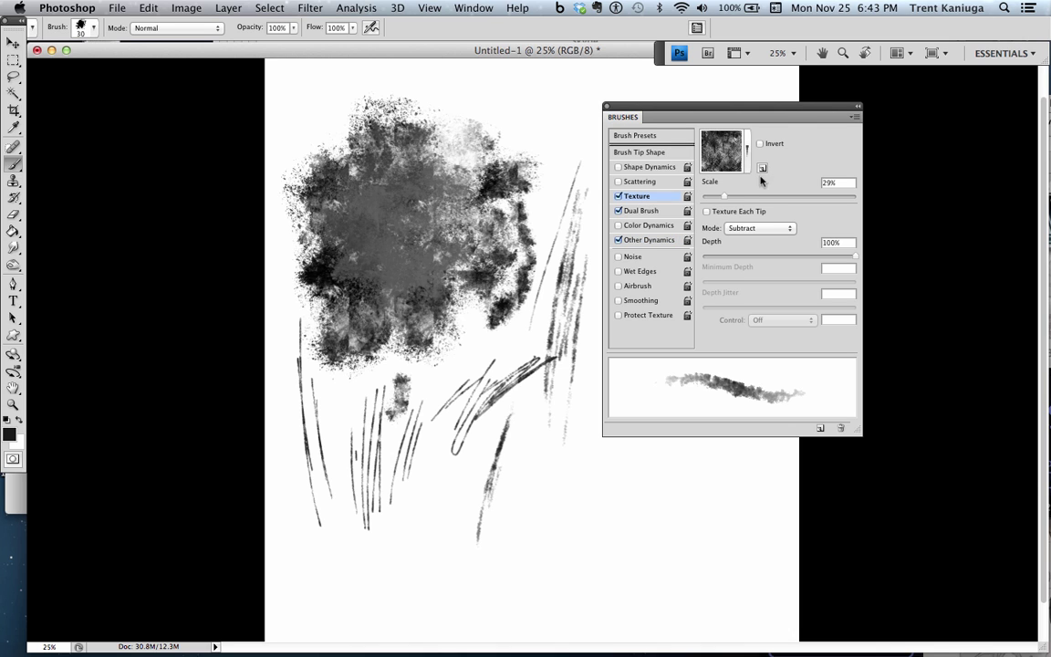
left_click_drag(720, 197, 719, 201)
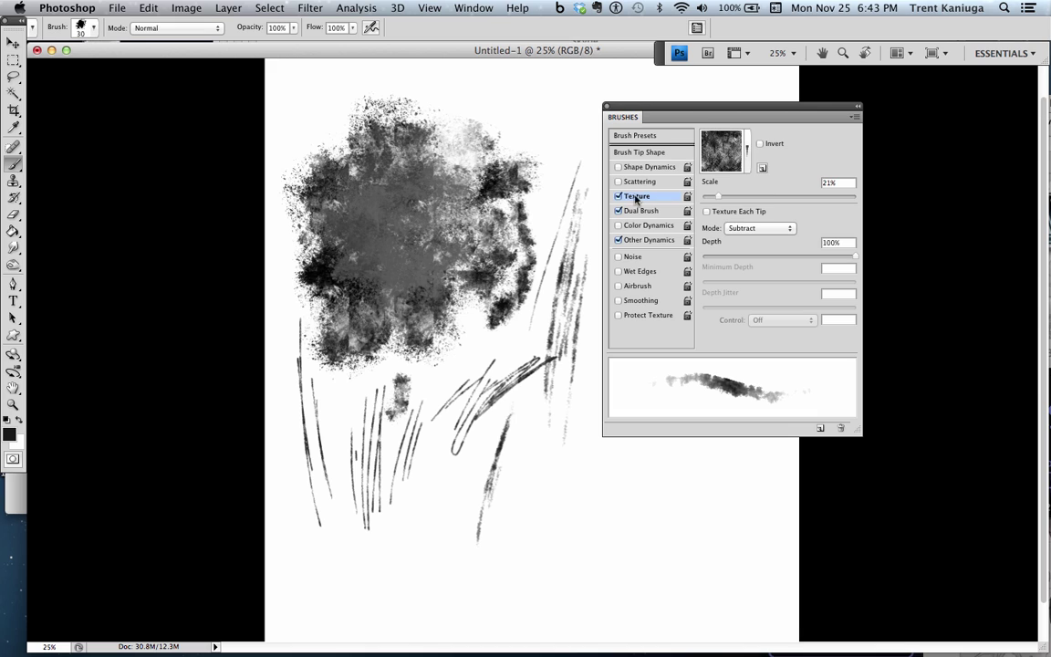
left_click(637, 227)
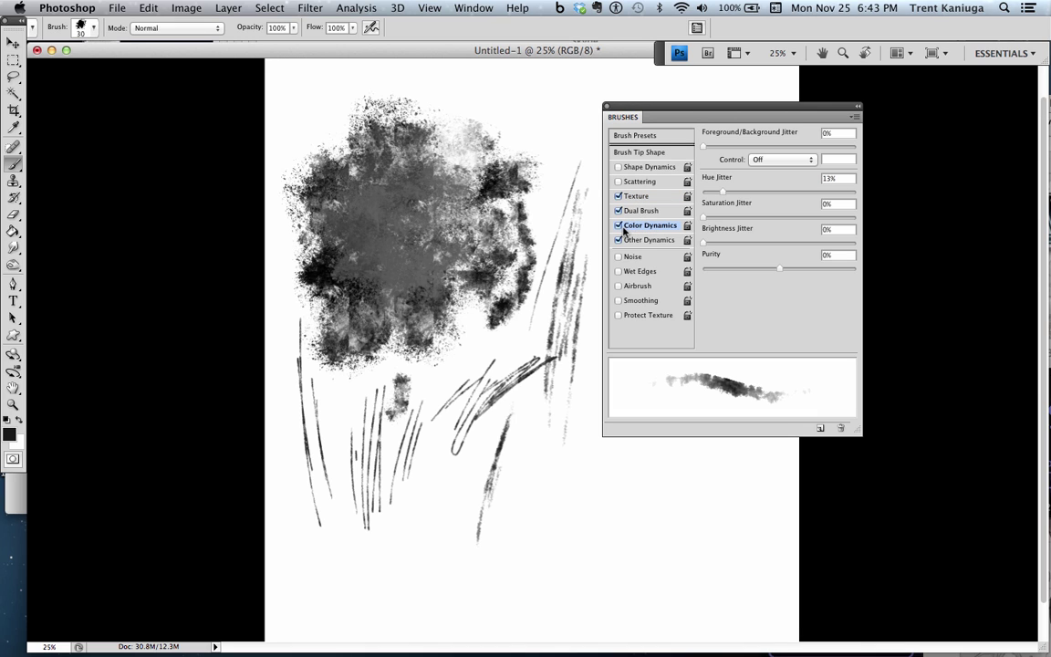
left_click(620, 226)
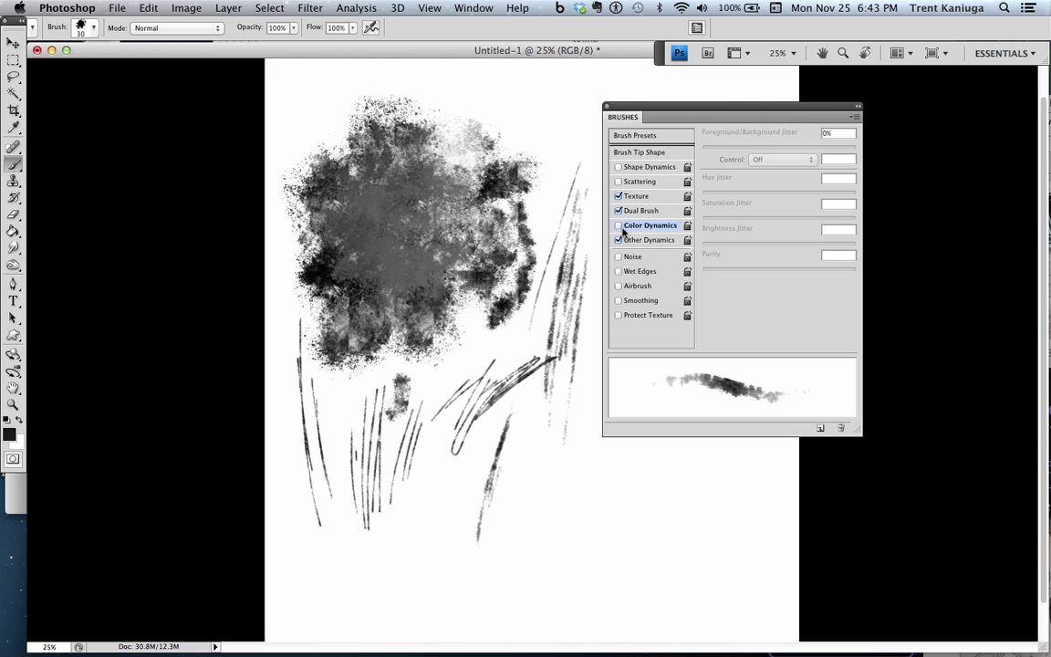
- Enable Shape Dynamics with the size jitter control set to Pen Pressure, and try it with strokes below and above the smudge
left_click(641, 169)
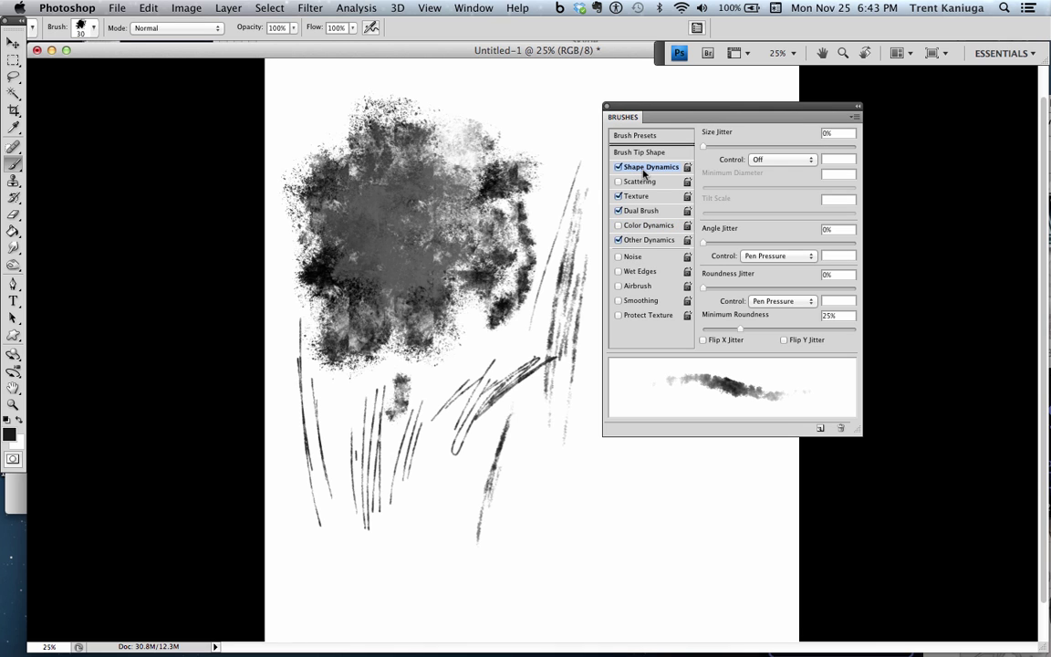
left_click(756, 160)
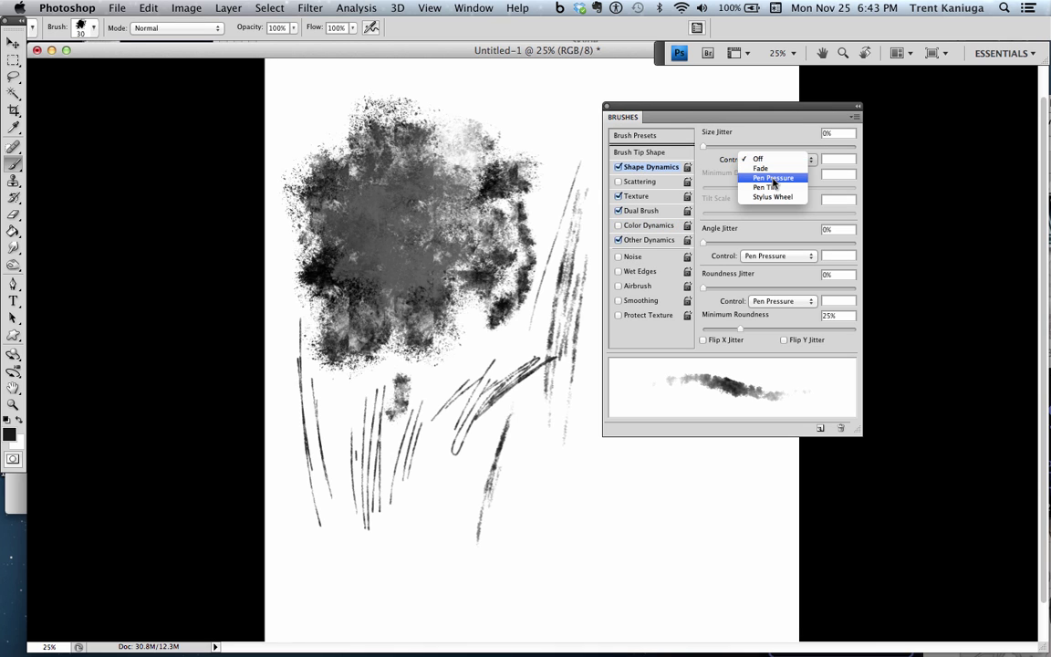
left_click(771, 178)
mouse_move(538, 437)
left_mouse_down()
mouse_move(540, 498)
mouse_move(528, 486)
mouse_move(529, 400)
mouse_move(491, 502)
left_mouse_up()
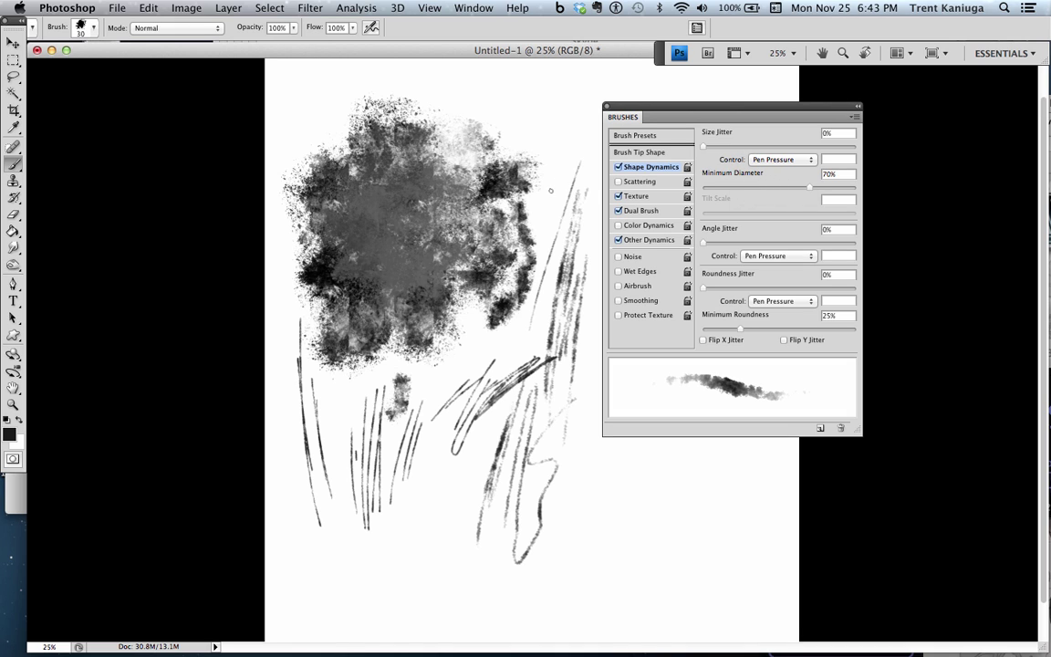
mouse_move(558, 98)
left_mouse_down()
mouse_move(447, 95)
mouse_move(511, 75)
mouse_move(425, 86)
mouse_move(501, 89)
mouse_move(438, 123)
mouse_move(461, 146)
left_mouse_up()
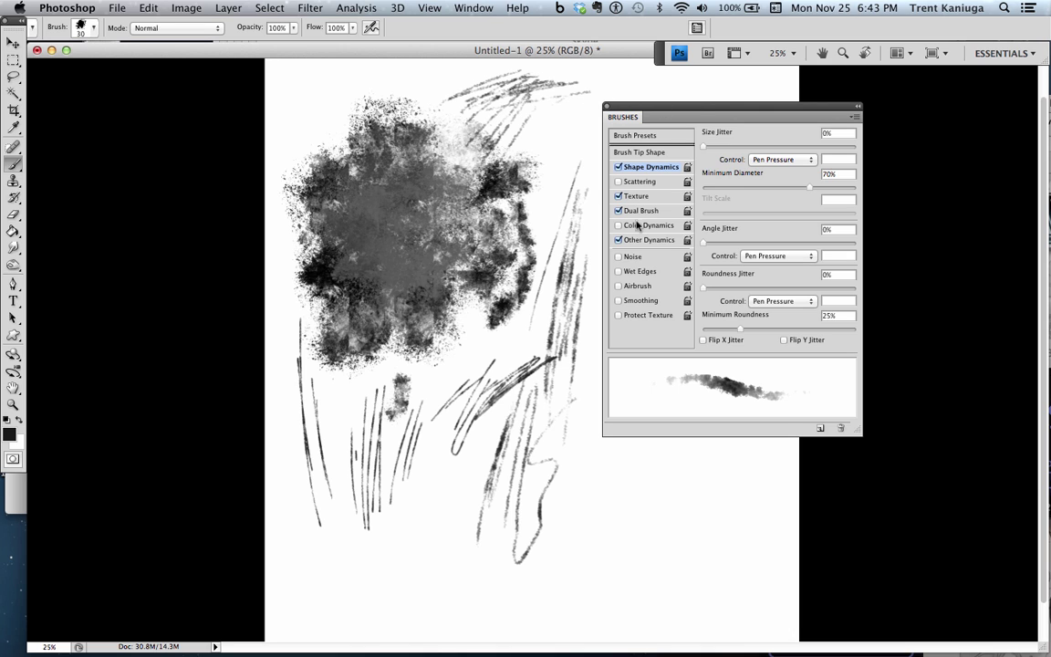
- Set the dual brush spacing to 6% and paint short test strokes near the earlier hatching
left_click(637, 196)
left_click(642, 210)
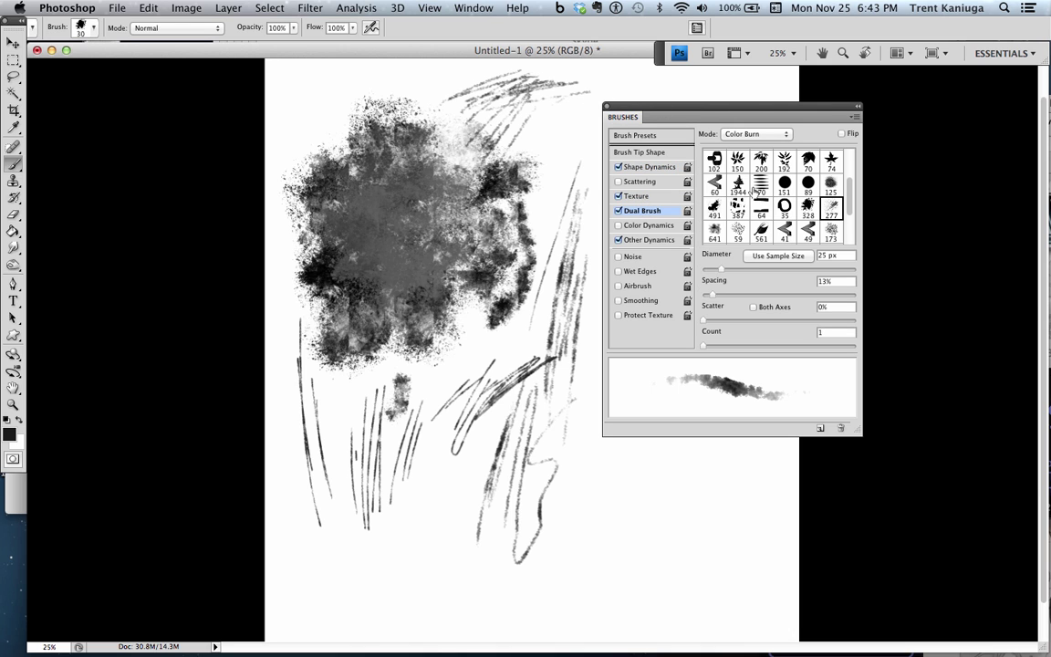
left_click_drag(712, 298, 707, 299)
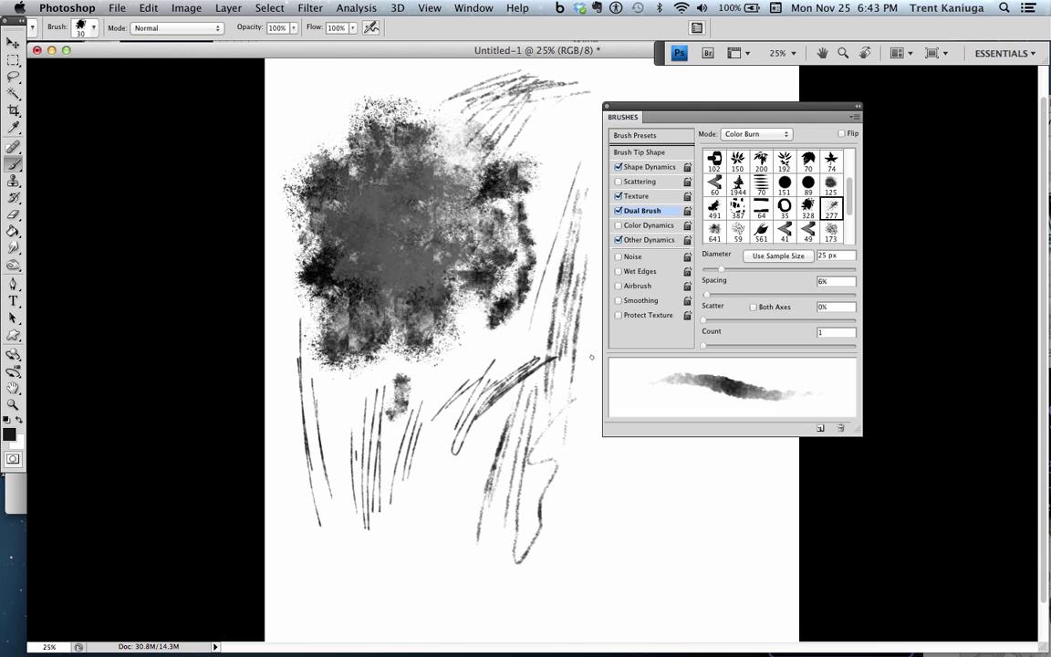
left_click_drag(551, 301, 531, 358)
left_click_drag(548, 274, 535, 333)
- Clear the whole canvas, try a thin diagonal stroke, and clear the canvas again
key("super+a")
key("Delete")
left_click_drag(475, 155, 430, 269)
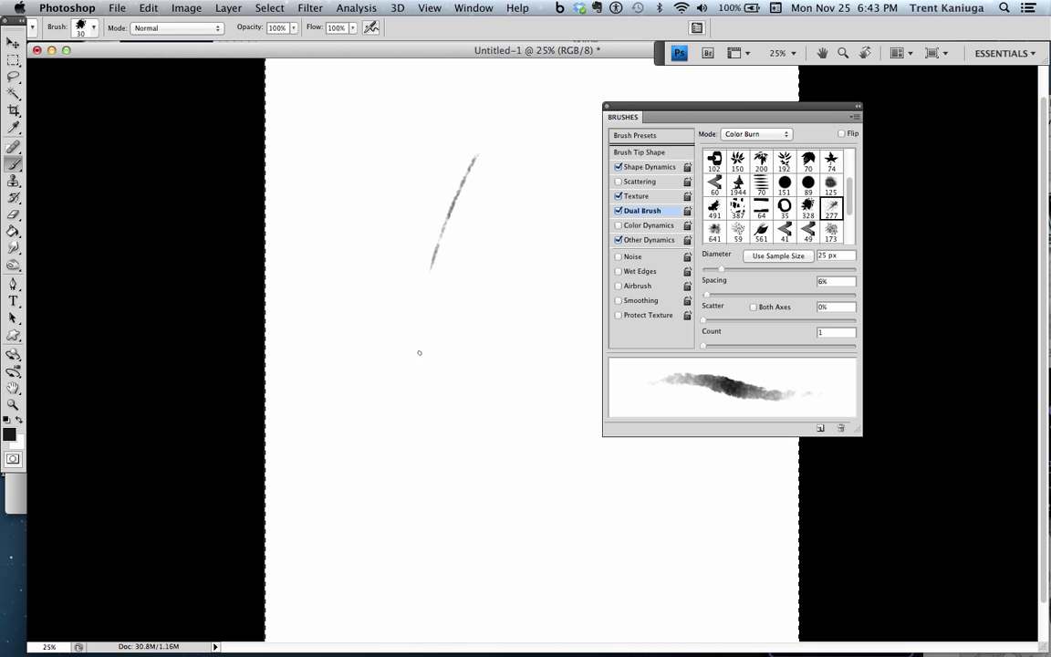
left_click_drag(475, 155, 431, 279)
key("Delete")
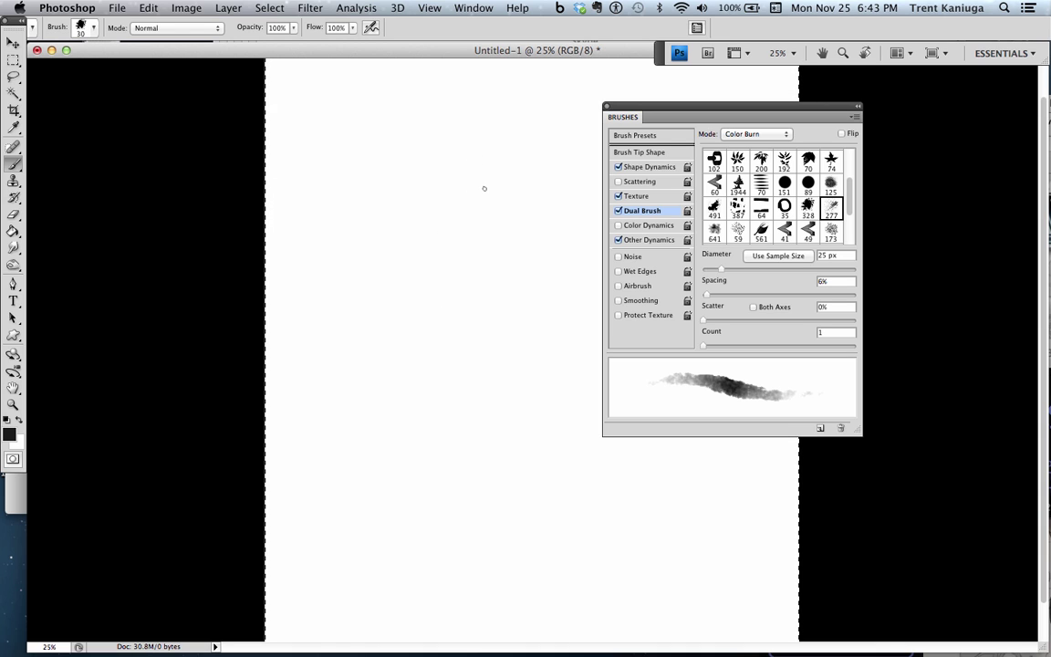
- Sketch a face on the empty canvas with a 20 px brush, outlining the brow, eye socket, nose and cheek contour
left_click_drag(427, 166, 396, 260)
key("bracketleft")
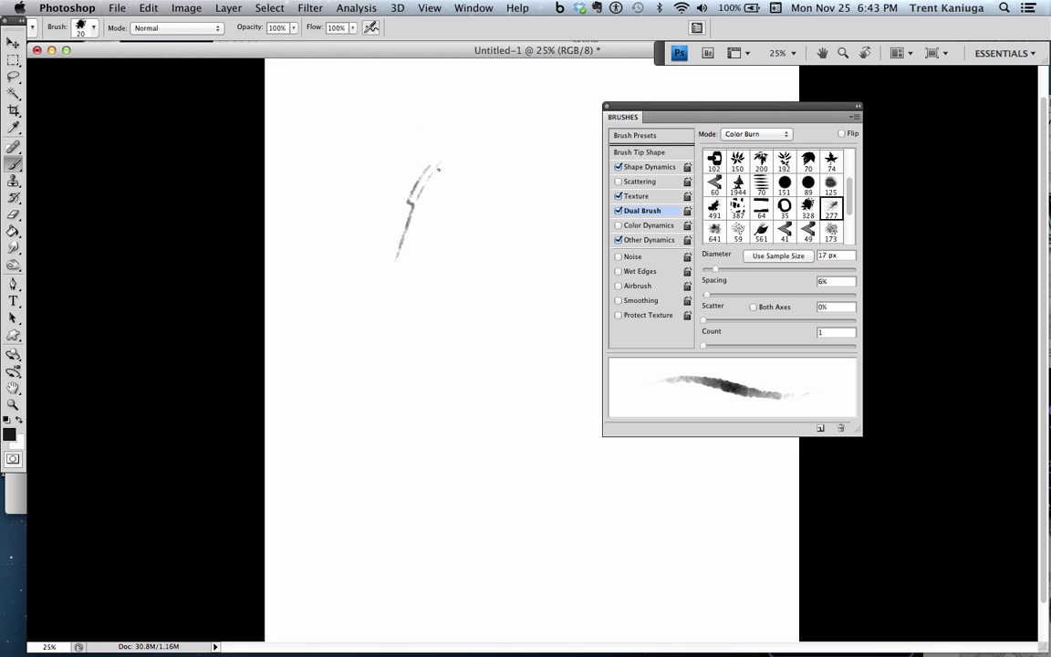
mouse_move(446, 149)
left_mouse_down()
mouse_move(415, 193)
mouse_move(393, 268)
left_mouse_up()
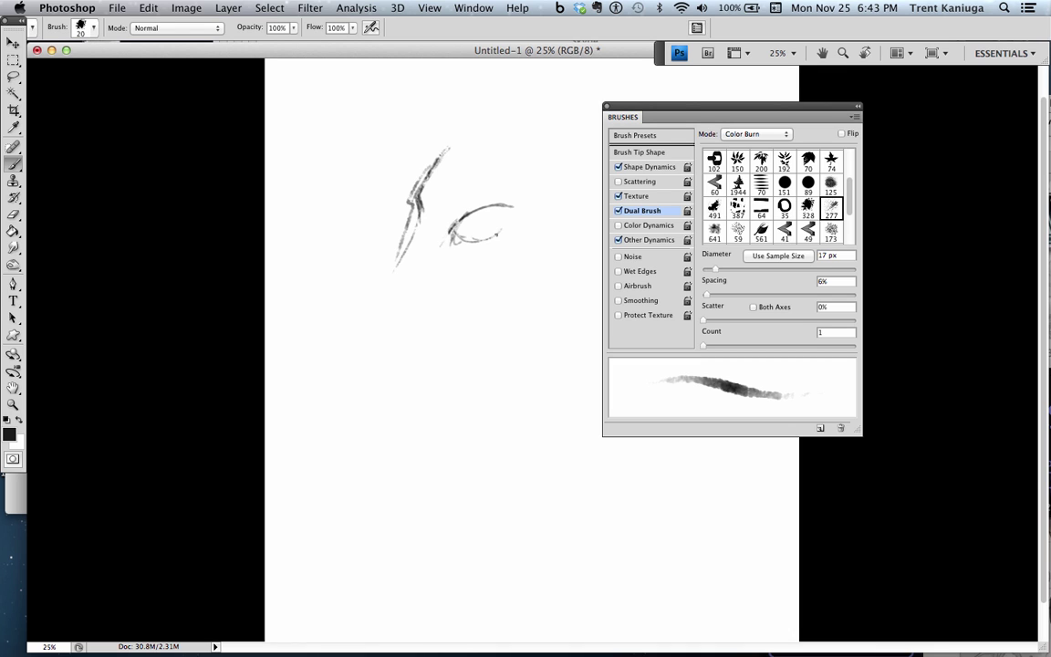
left_click_drag(459, 228, 505, 192)
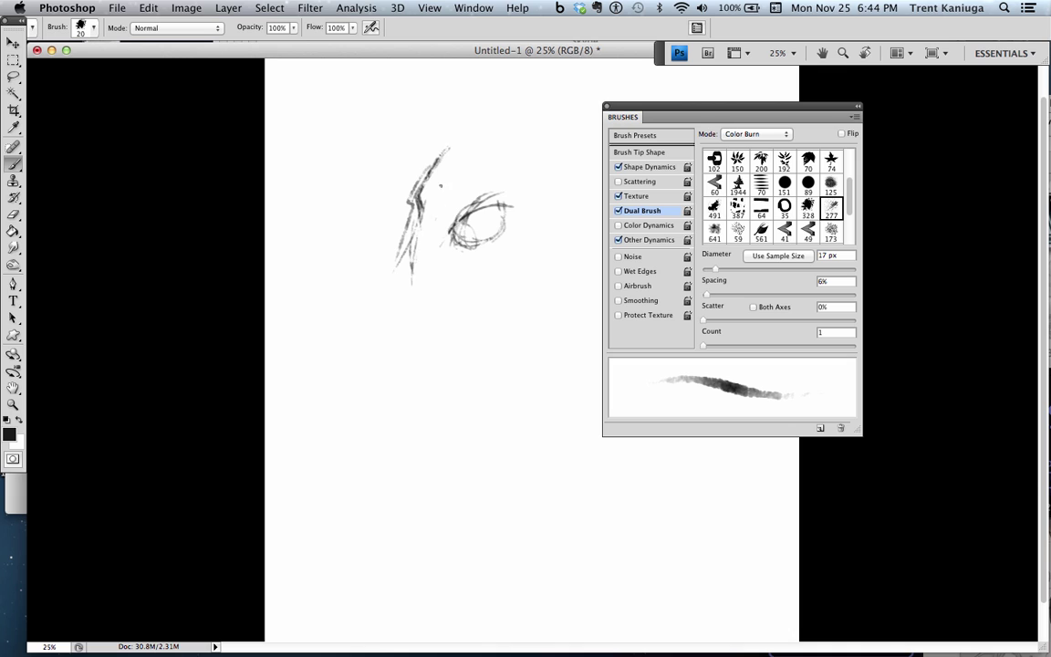
left_click_drag(410, 236, 425, 352)
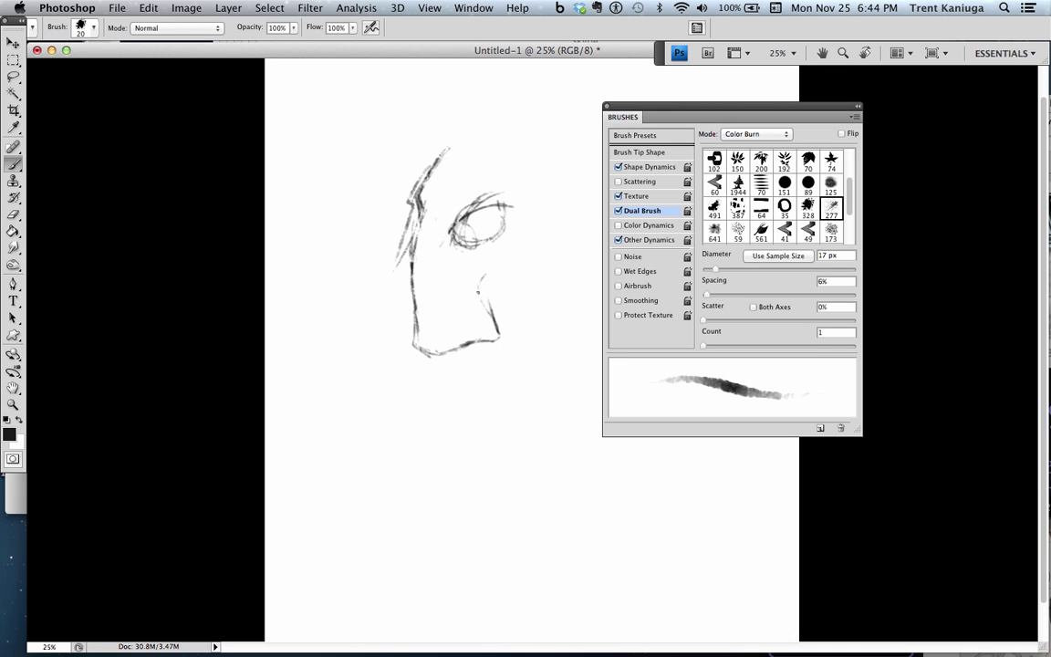
mouse_move(512, 207)
left_mouse_down()
mouse_move(454, 221)
mouse_move(516, 237)
mouse_move(501, 270)
left_mouse_up()
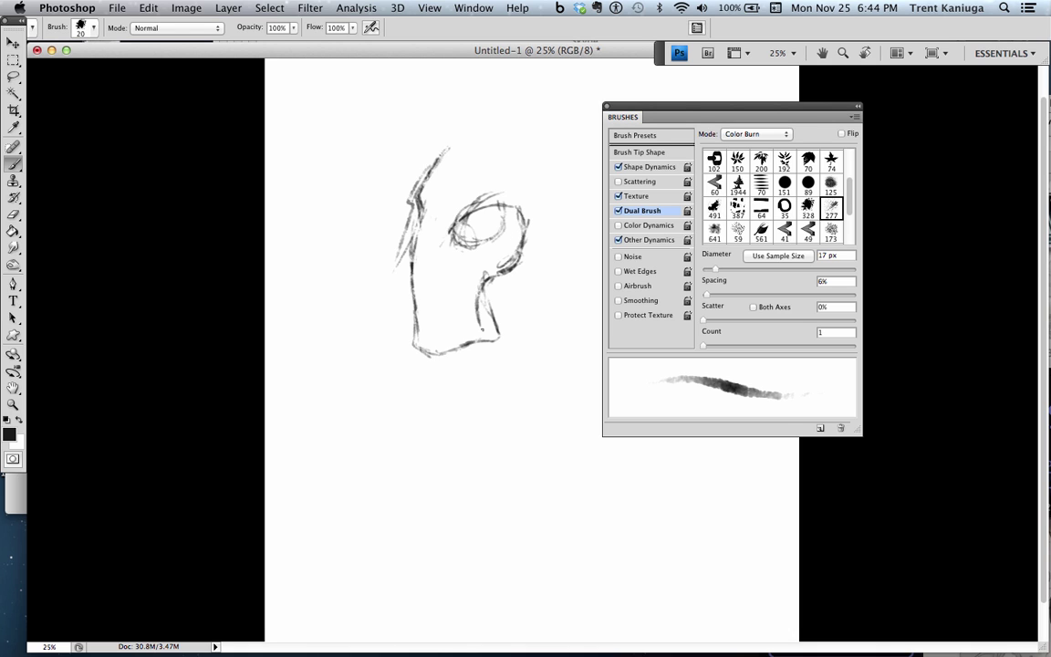
- Enlarge the brush to 35 px and darken the contours around the eye socket and cheek of the sketch
key("bracketright")
key("bracketright")
left_click_drag(518, 266, 493, 283)
left_click_drag(529, 195, 515, 268)
mouse_move(499, 206)
left_mouse_down()
mouse_move(455, 232)
mouse_move(506, 184)
left_mouse_up()
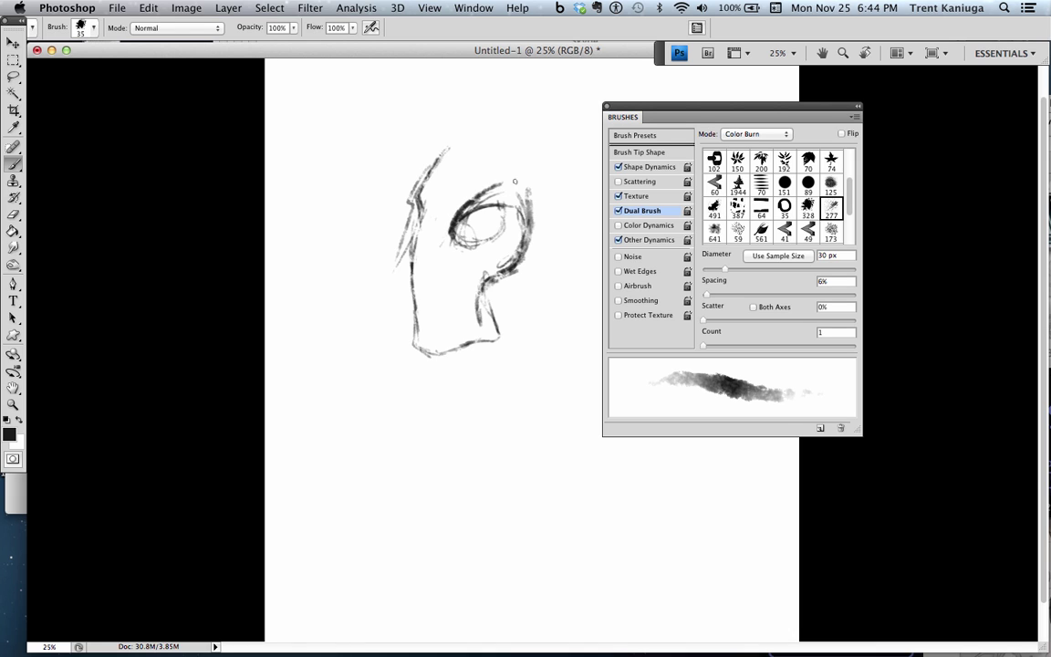
- Darken the eye socket and front contour of the face, and sketch the chin and jawline below it
left_click_drag(453, 231, 484, 196)
left_click_drag(422, 206, 412, 330)
left_click_drag(408, 264, 407, 344)
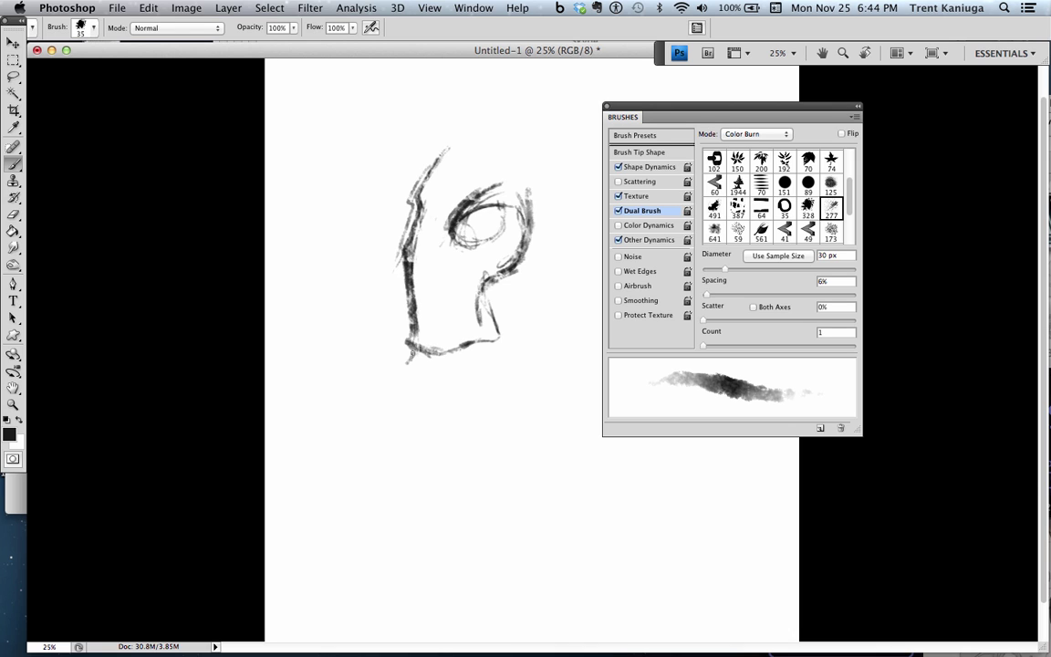
mouse_move(422, 394)
left_mouse_down()
mouse_move(417, 420)
mouse_move(465, 432)
left_mouse_up()
mouse_move(421, 422)
left_mouse_down()
mouse_move(467, 429)
mouse_move(491, 411)
left_mouse_up()
left_click_drag(464, 429, 514, 353)
mouse_move(482, 412)
left_mouse_down()
mouse_move(506, 378)
mouse_move(545, 269)
left_mouse_up()
- Sketch the curved top of the skull with several overlapping strokes
mouse_move(429, 164)
left_mouse_down()
mouse_move(475, 113)
mouse_move(532, 112)
left_mouse_up()
left_click_drag(460, 136, 578, 140)
left_click_drag(513, 121, 574, 130)
left_click_drag(410, 129, 509, 104)
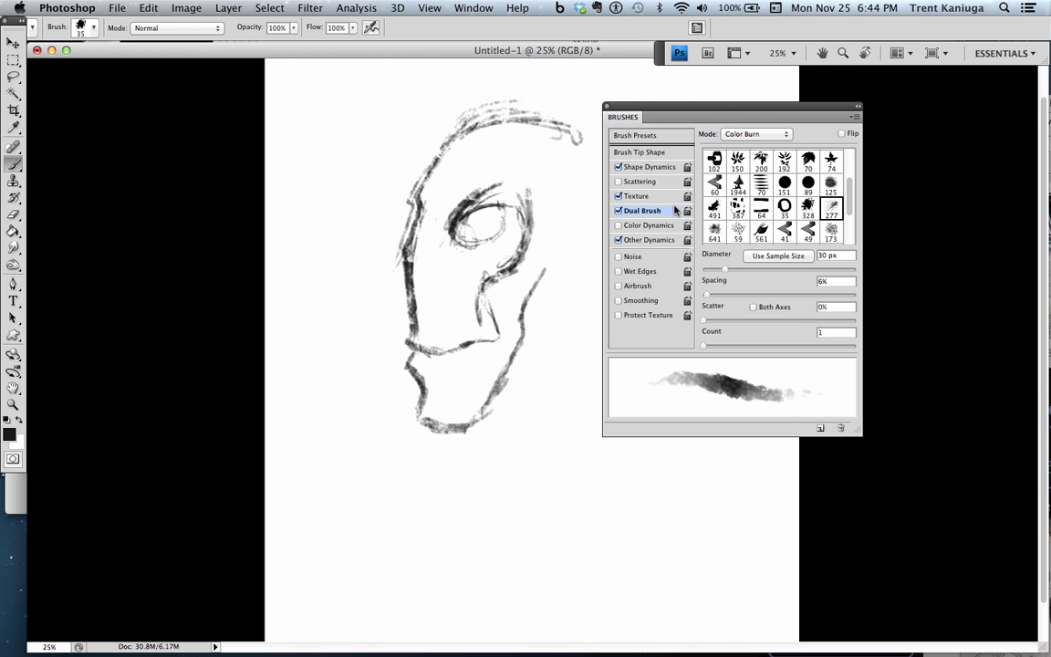
- Reduce the dual brush diameter to 13 px and extend the skull outline over the crown and down the back of the head
left_click_drag(721, 272, 710, 272)
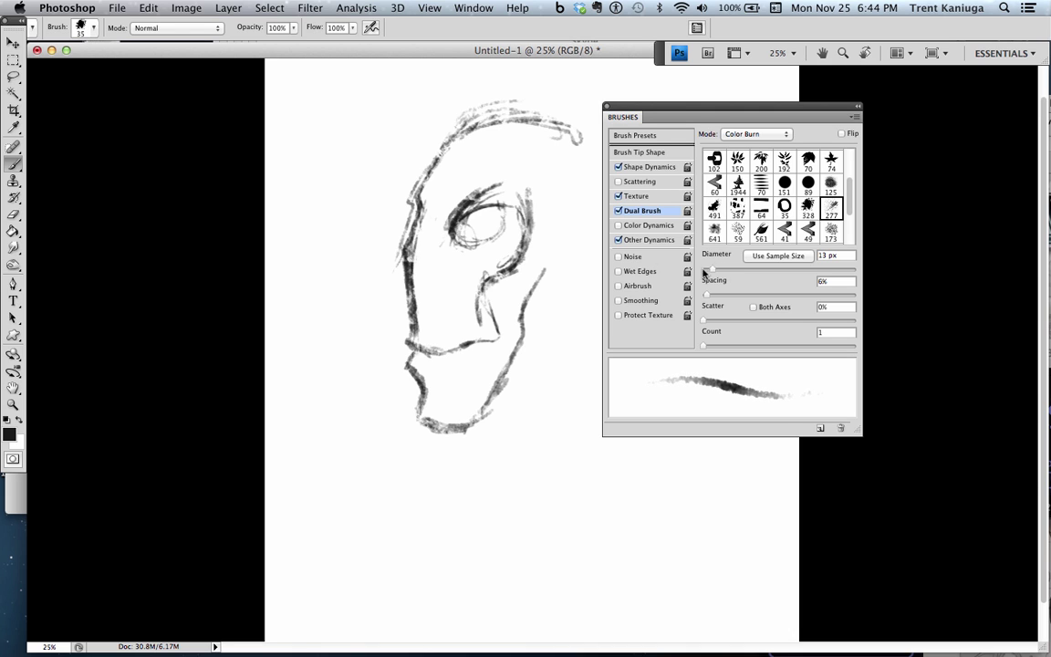
mouse_move(467, 135)
left_mouse_down()
mouse_move(518, 114)
mouse_move(587, 125)
left_mouse_up()
left_click_drag(469, 105, 529, 118)
left_click_drag(473, 113, 519, 100)
left_click_drag(582, 146, 569, 252)
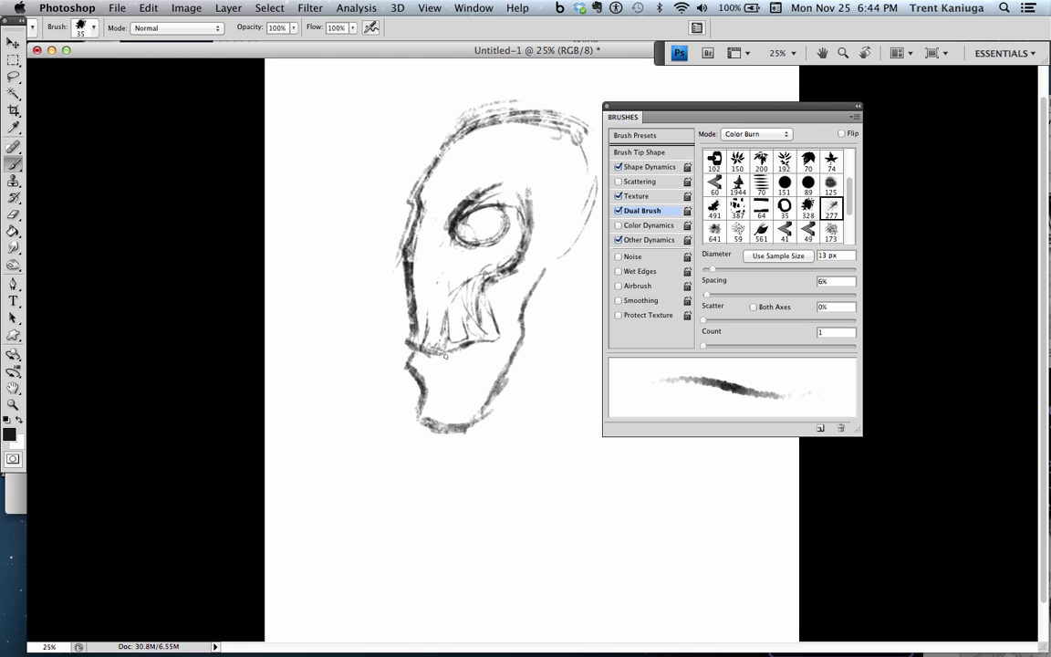
- Switch to white, thin the dark front contour of the face, and enlarge the brush to 45 px
key("x")
left_click_drag(408, 252, 415, 324)
key("bracketright")
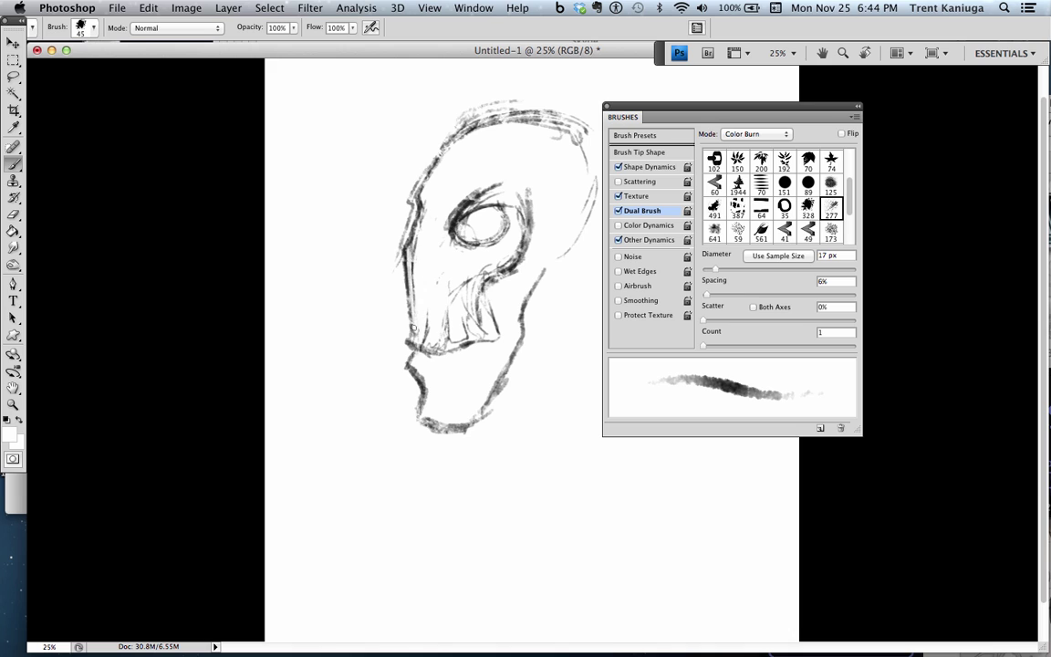
- Sample a dark grey from the sketch and draw the mouth and lower jaw lines
left_click(423, 376, "alt")
left_click_drag(411, 366, 428, 367)
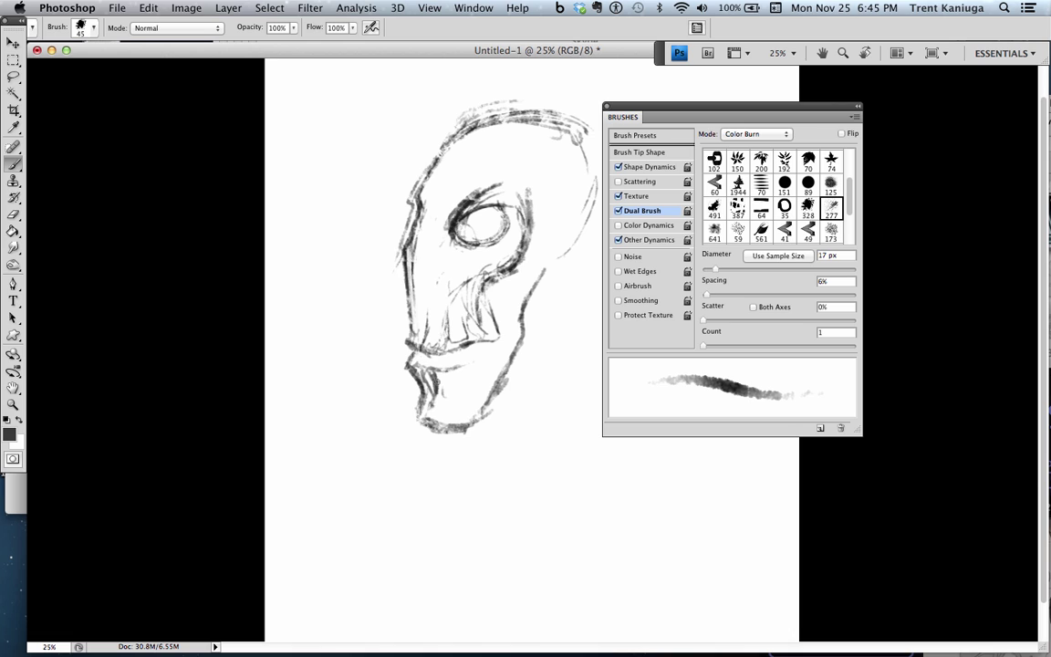
left_click_drag(463, 385, 482, 350)
- Enlarge the brush to 90 px and darken the pupil inside the eye
key("bracketright")
key("bracketright")
key("bracketright")
key("bracketright")
key("bracketright")
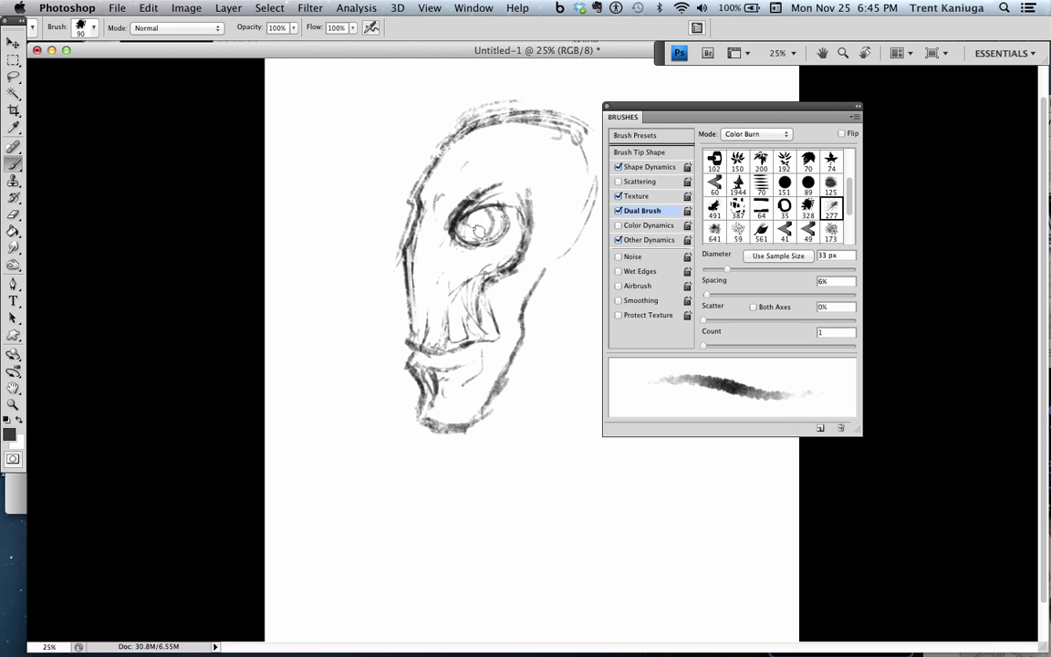
mouse_move(484, 223)
left_mouse_down()
mouse_move(493, 216)
mouse_move(498, 224)
left_mouse_up()
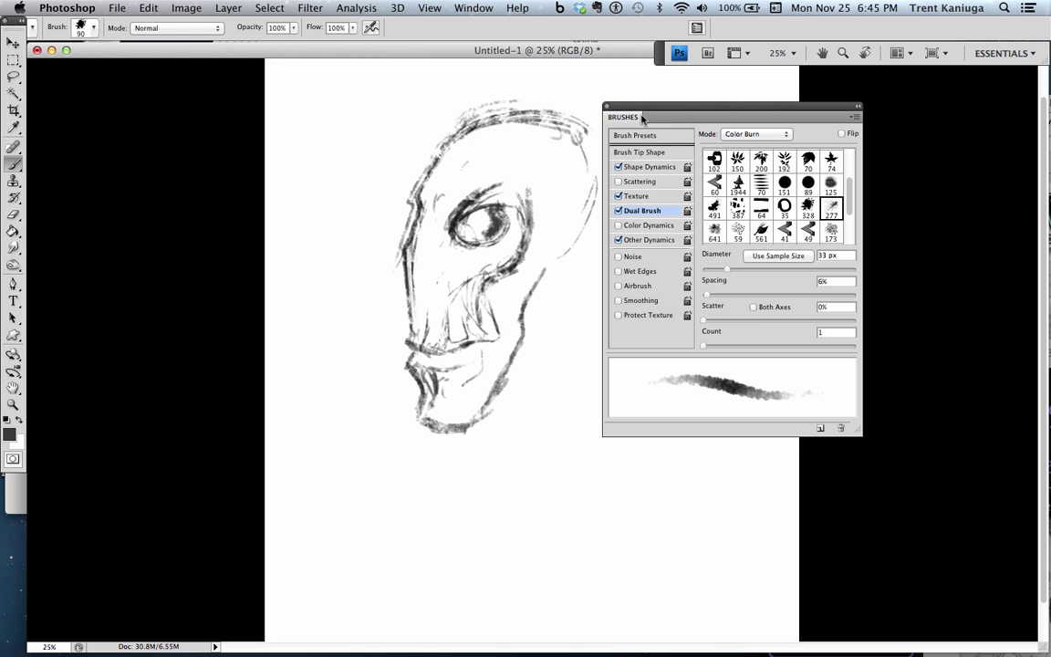
- Turn off the opacity jitter control in Other Dynamics and shade the eyeball dark around the highlight
left_click(633, 168)
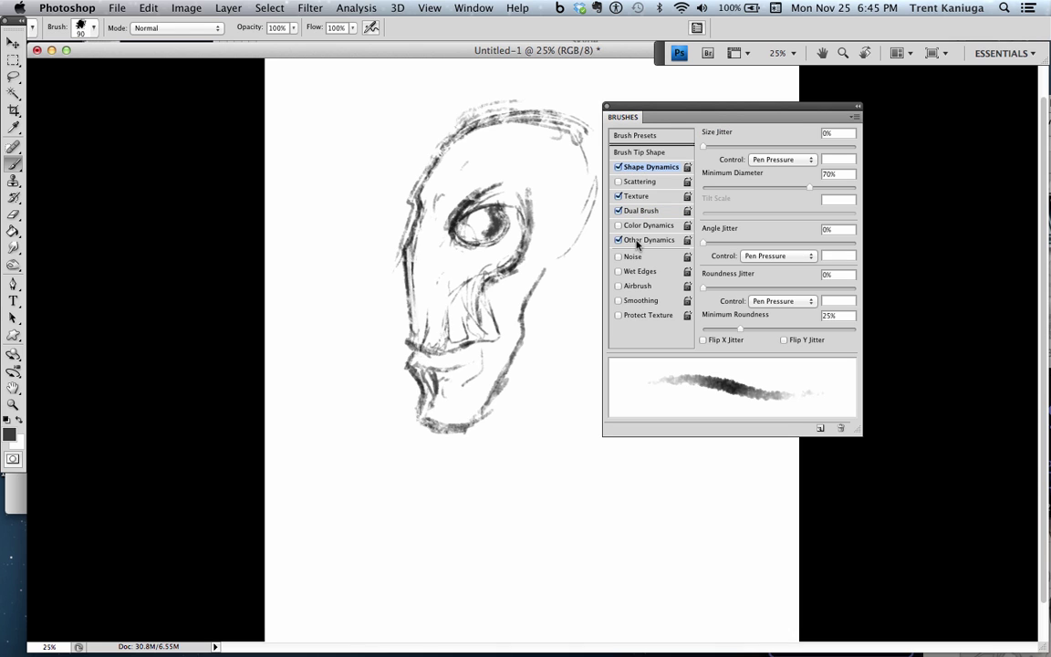
left_click(645, 240)
left_click(781, 160)
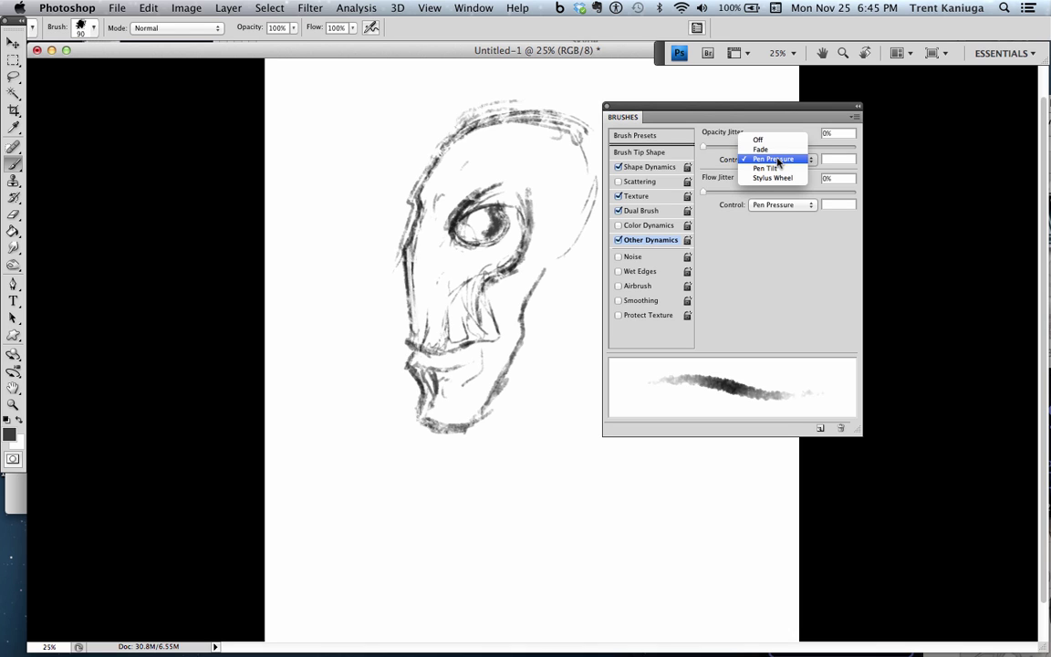
left_click(773, 137)
mouse_move(486, 232)
left_mouse_down()
mouse_move(496, 228)
mouse_move(464, 228)
mouse_move(418, 205)
mouse_move(447, 210)
mouse_move(428, 212)
mouse_move(475, 196)
left_mouse_up()
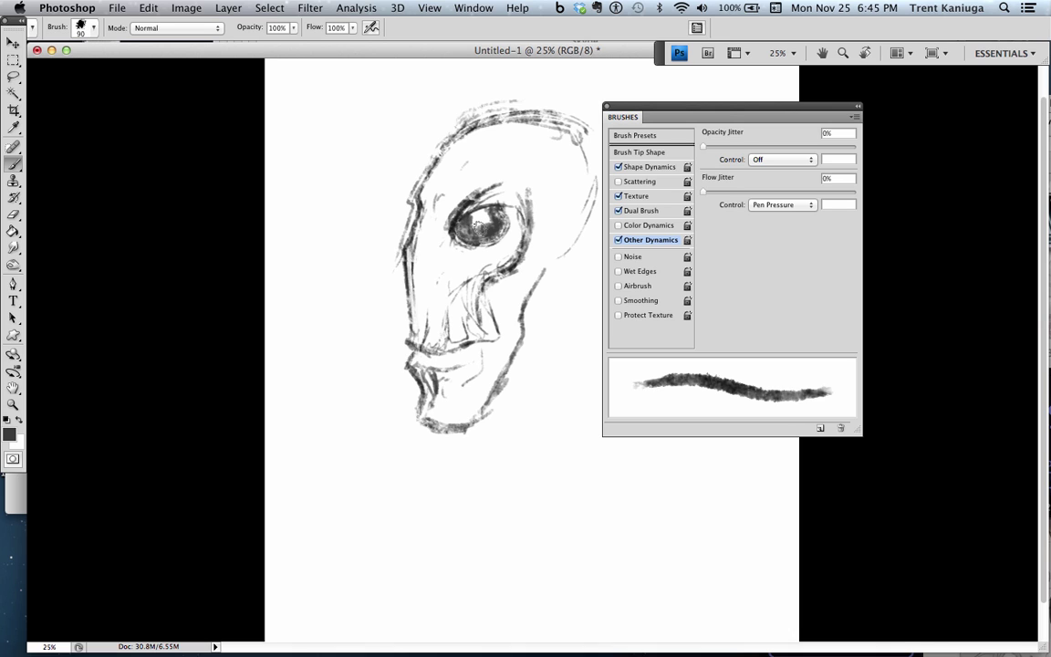
- Try long downward strokes beside the jaw and undo each one
left_click_drag(543, 319, 537, 510)
key("super+z")
mouse_move(565, 293)
left_mouse_down()
mouse_move(539, 384)
mouse_move(527, 509)
left_mouse_up()
key("super+z")
left_click_drag(565, 293, 528, 509)
key("super+z")
mouse_move(561, 299)
left_mouse_down()
mouse_move(525, 431)
mouse_move(515, 522)
left_mouse_up()
key("super+z")
left_click_drag(552, 324, 516, 524)
key("super+z")
- Set the size jitter to 15% in Shape Dynamics, then try and undo one stroke beside the jaw
left_click(651, 172)
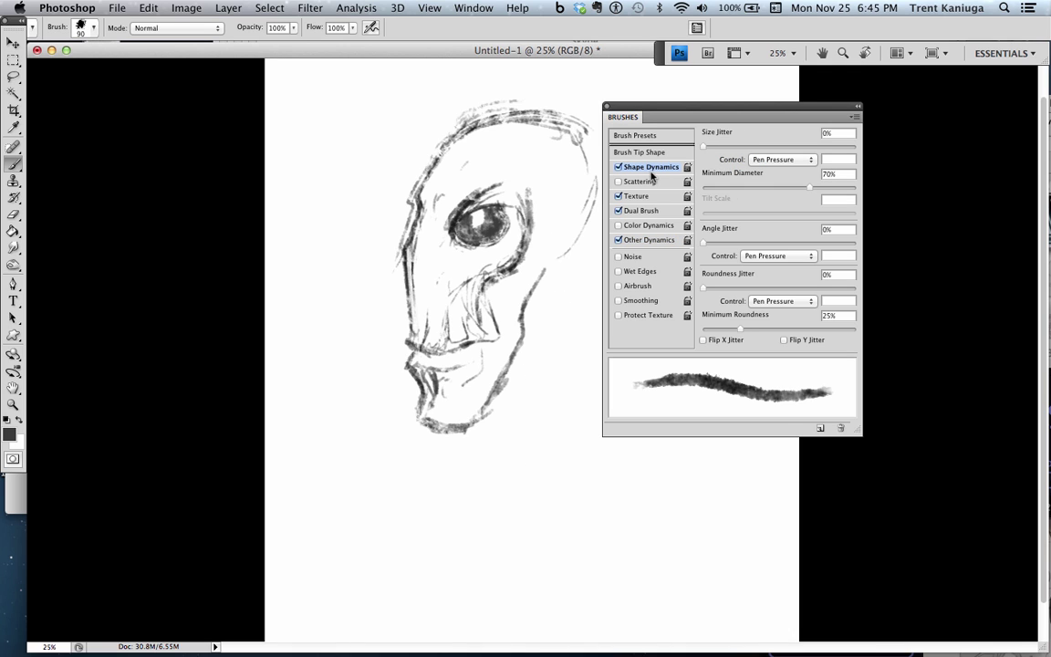
left_click_drag(703, 146, 725, 145)
left_click_drag(556, 301, 520, 460)
key("super+z")
- Darken the jawline and upper jaw, deepen the eye with pure black, and switch the foreground to white
mouse_move(467, 429)
left_mouse_down()
mouse_move(493, 408)
mouse_move(472, 429)
mouse_move(524, 339)
mouse_move(533, 284)
left_mouse_up()
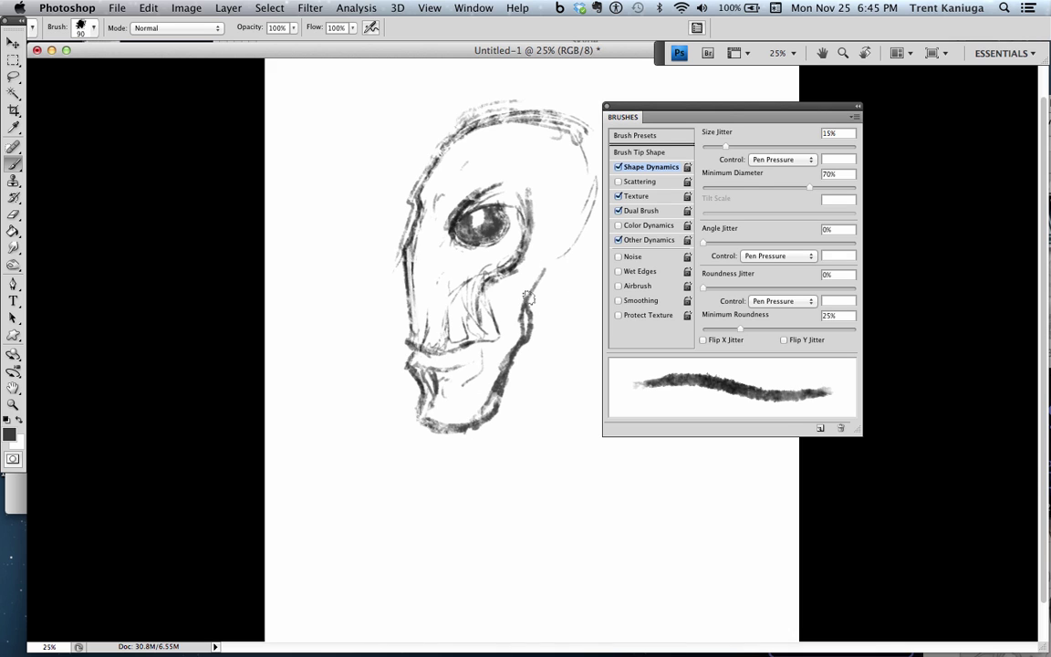
mouse_move(425, 348)
left_mouse_down()
mouse_move(495, 343)
mouse_move(491, 295)
left_mouse_up()
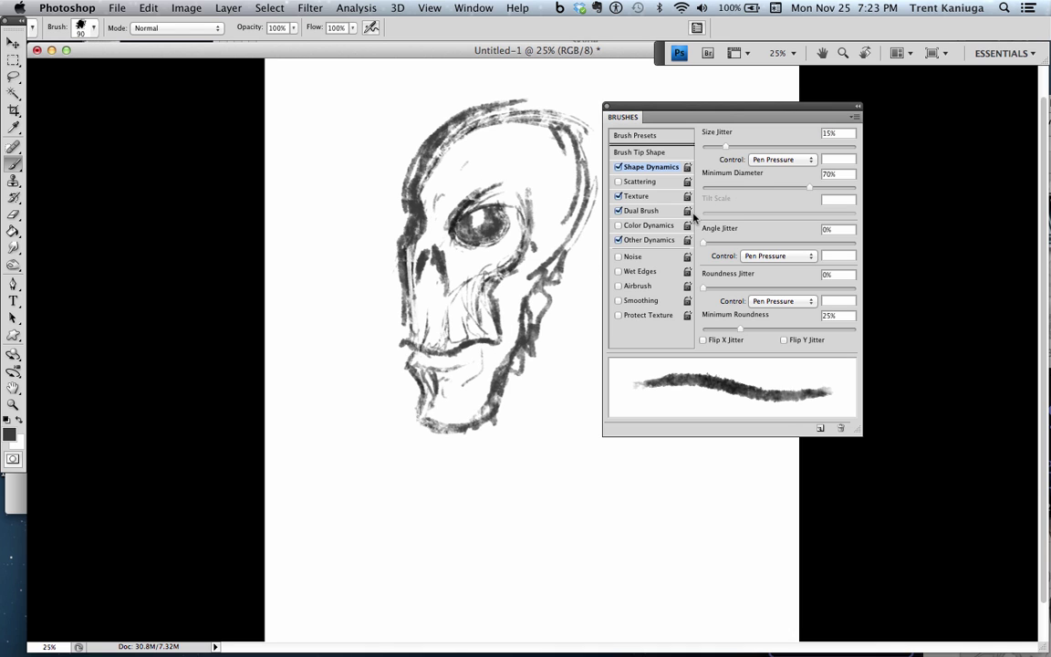
key("d")
mouse_move(472, 222)
left_mouse_down()
mouse_move(483, 239)
mouse_move(501, 224)
mouse_move(482, 207)
mouse_move(495, 221)
mouse_move(483, 222)
left_mouse_up()
key("x")
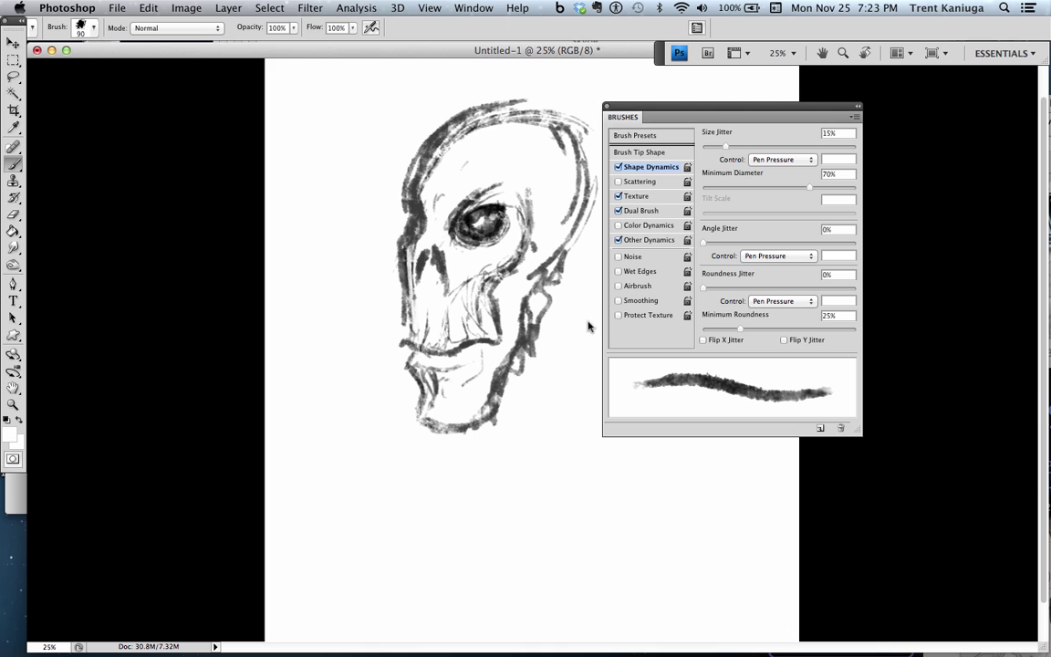
- Save the current brush settings as a new brush preset named "pencil brush b"
left_click(856, 116)
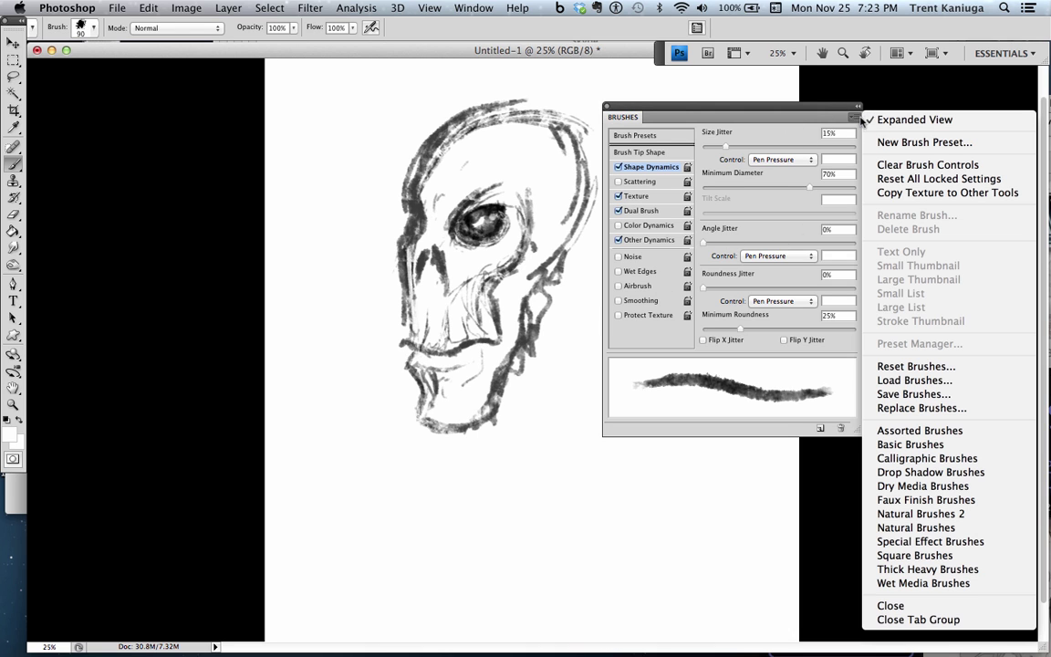
left_click(914, 143)
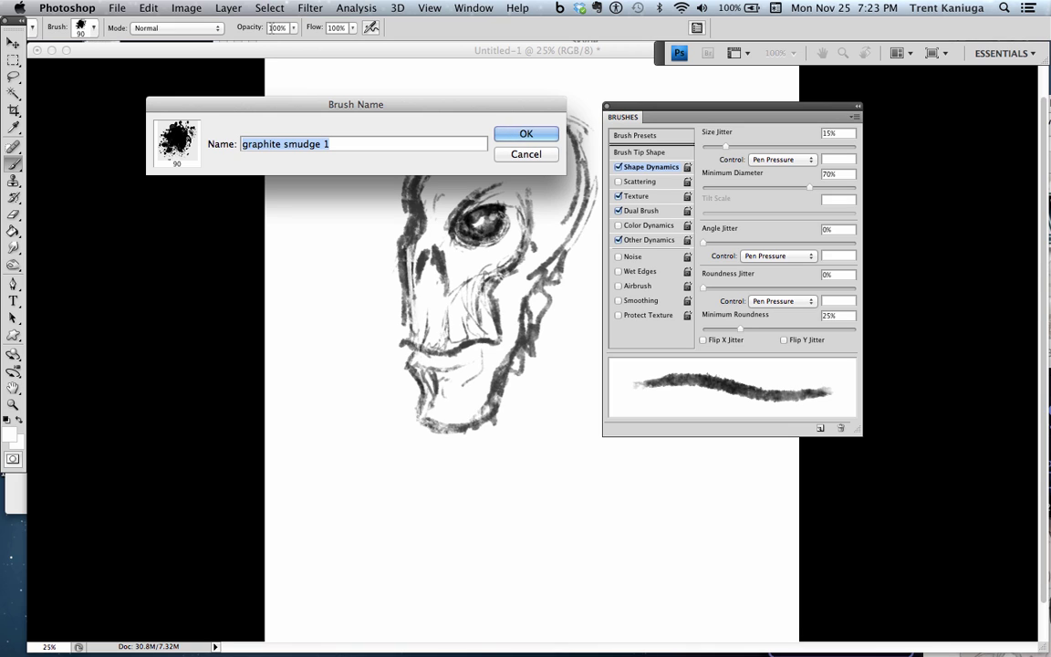
type("pe")
key("BackSpace")
key("BackSpace")
type("pencil brush b")
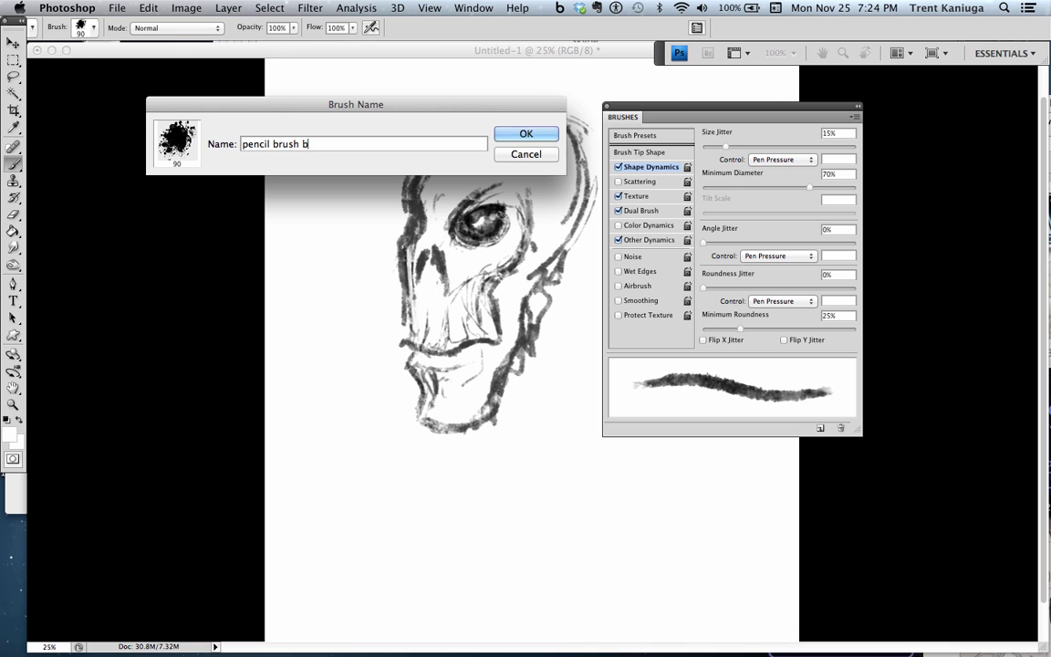
left_click(512, 130)
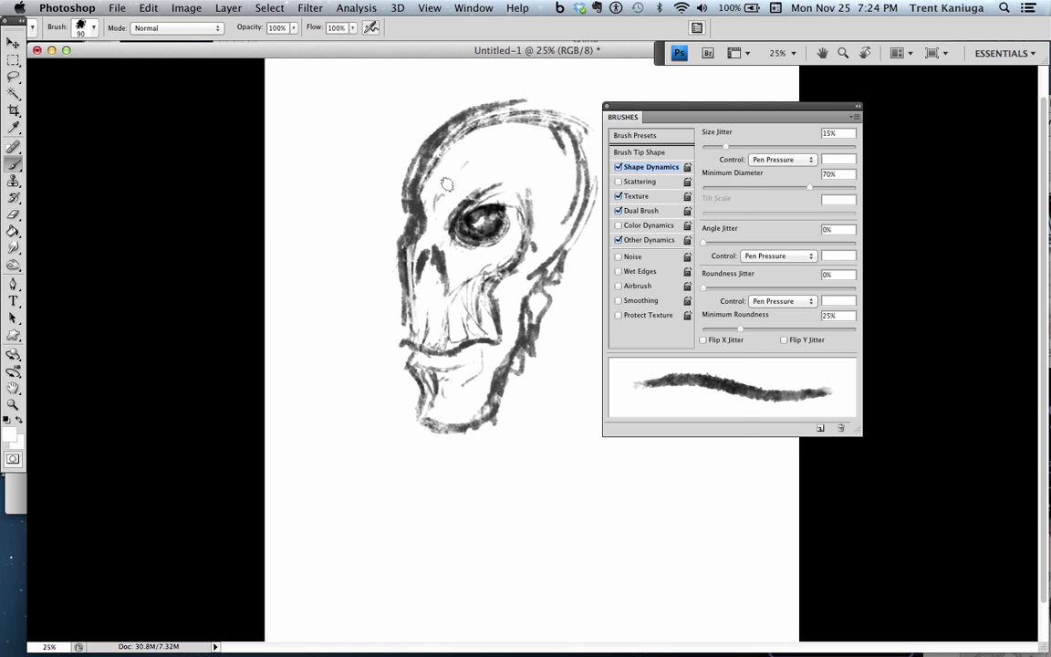
- Check the saved preset in the brush list and paint two faint black vertical strokes in front of the face
right_click(396, 170)
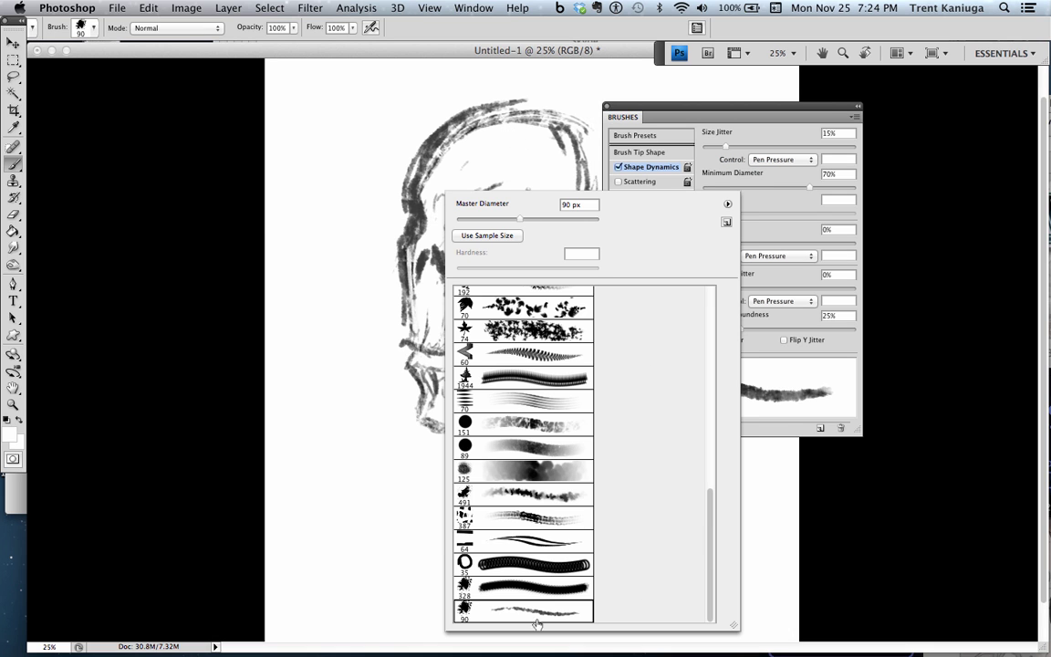
left_click(311, 307)
key("d")
left_click_drag(349, 211, 368, 351)
mouse_move(348, 215)
left_mouse_down()
mouse_move(340, 306)
mouse_move(352, 329)
mouse_move(361, 264)
mouse_move(365, 343)
left_mouse_up()
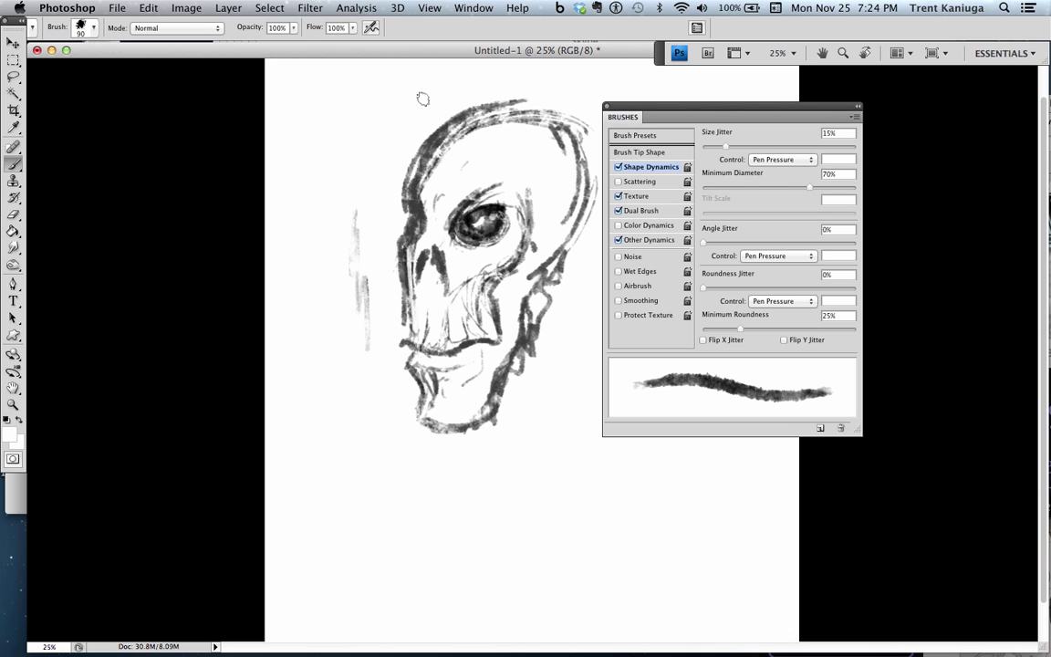
- Enlarge the brush to 200 px and lighten the forehead and front of the face with white strokes
key("bracketright")
key("bracketright")
key("bracketright")
key("bracketright")
key("bracketright")
mouse_move(468, 120)
left_mouse_down()
mouse_move(399, 154)
mouse_move(386, 226)
mouse_move(447, 192)
left_mouse_up()
- Select the 16 px square brush preset
right_click(419, 207)
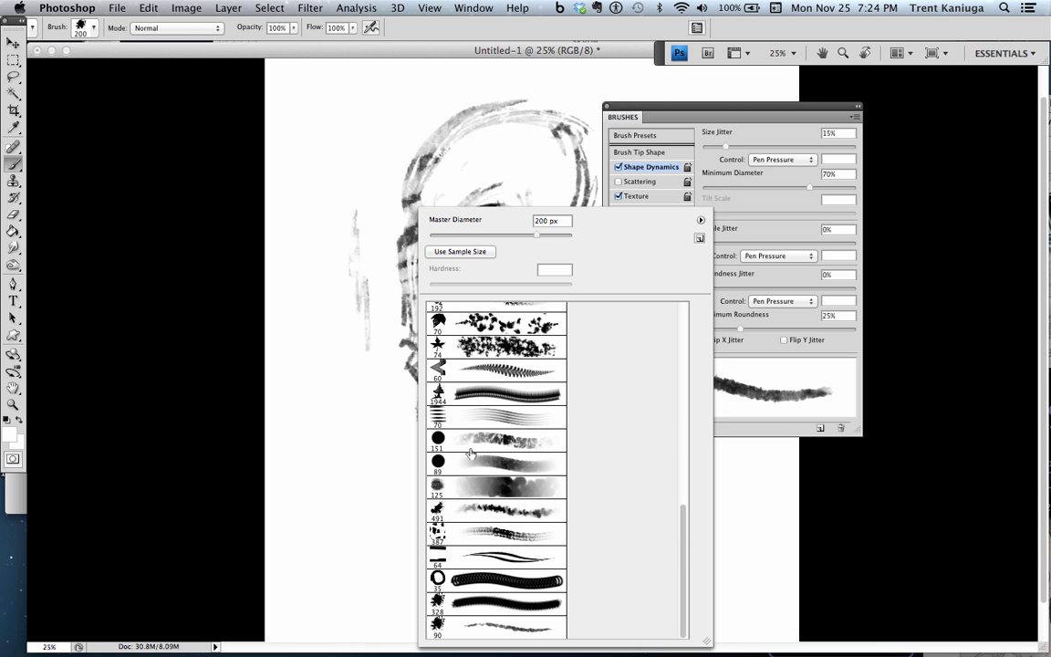
left_click_drag(683, 533, 690, 336)
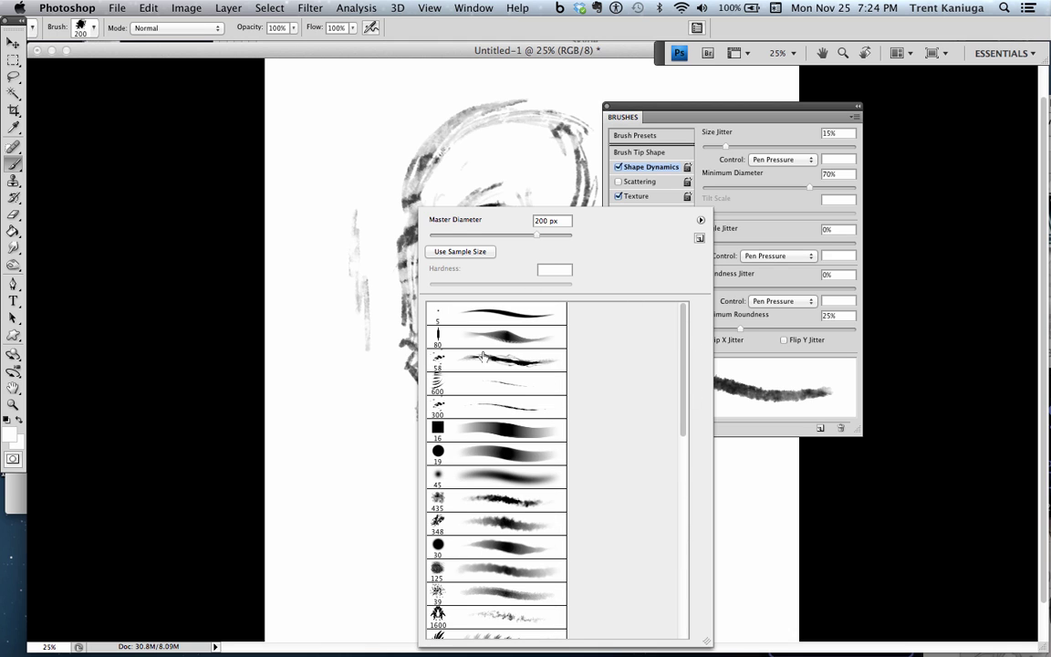
double_click(491, 436)
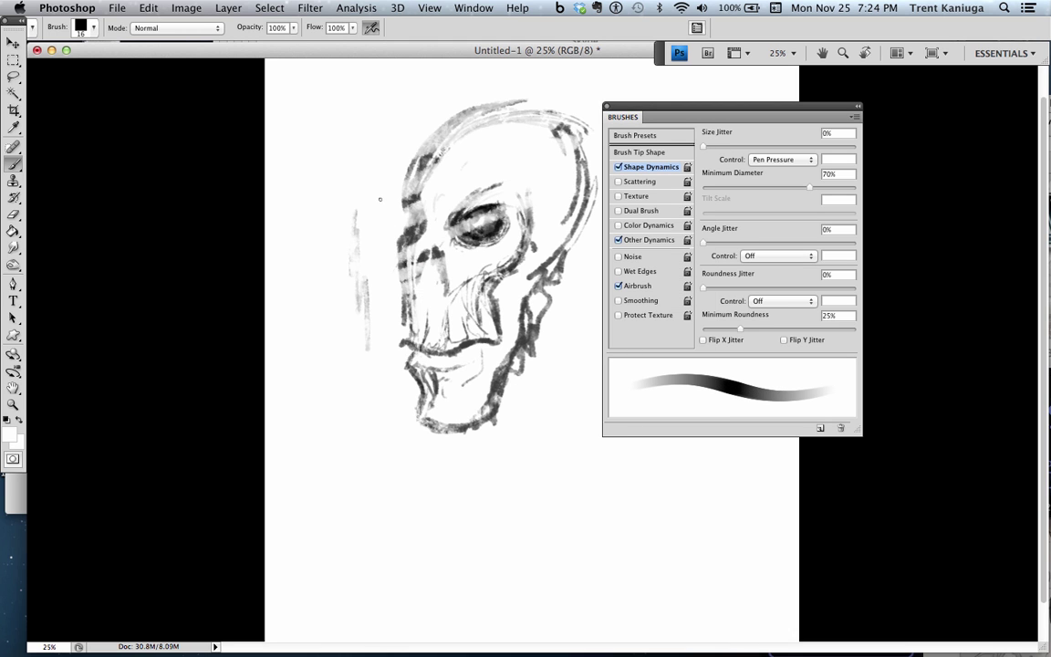
- Move the Brushes panel aside, away from the sketch
key("Tab")
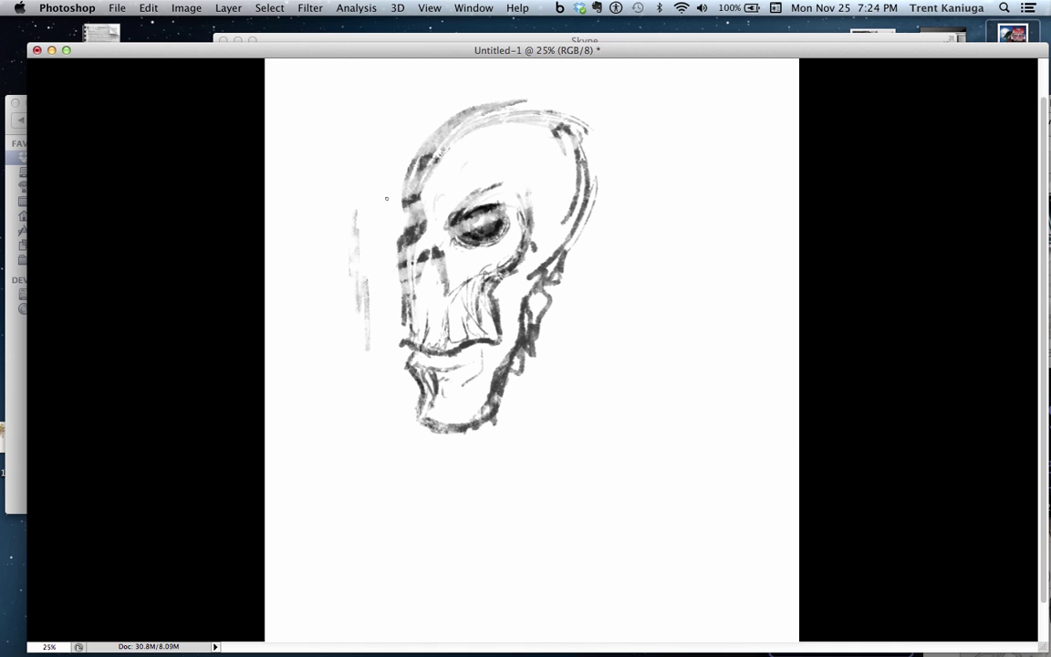
key("Tab")
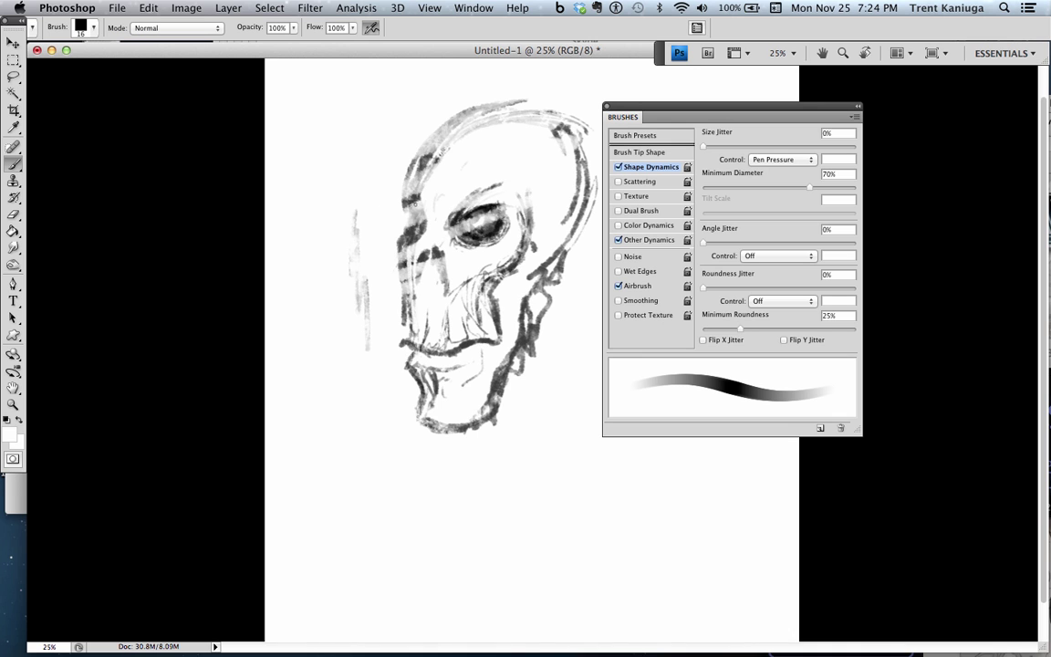
left_click_drag(697, 106, 798, 104)
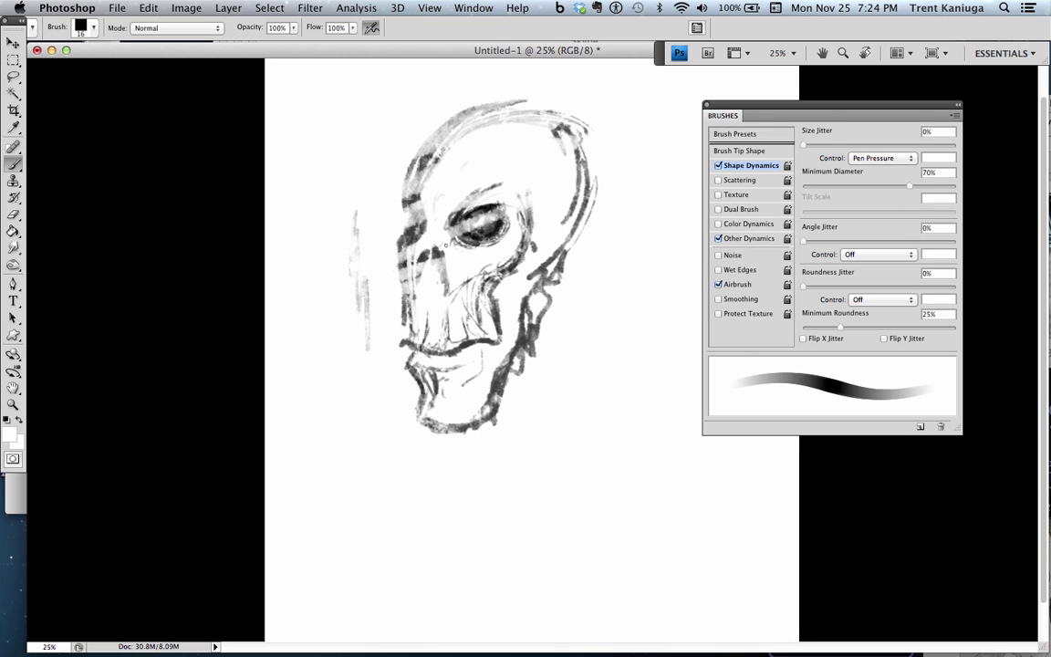
- Select the 192 px chain brush, try a curved black chain beneath the jaw, and undo it
right_click(442, 211)
mouse_move(713, 399)
left_mouse_down()
mouse_move(710, 553)
mouse_move(708, 521)
left_mouse_up()
left_click(508, 421)
left_click(516, 402)
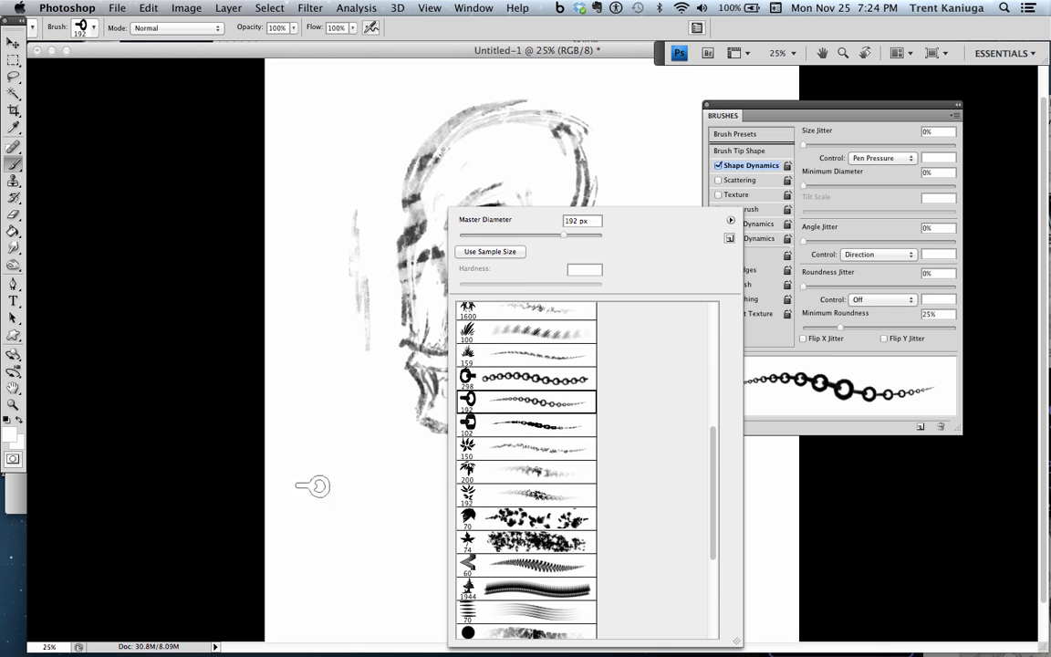
left_click(325, 489)
mouse_move(371, 495)
left_mouse_down()
mouse_move(466, 502)
mouse_move(614, 369)
left_mouse_up()
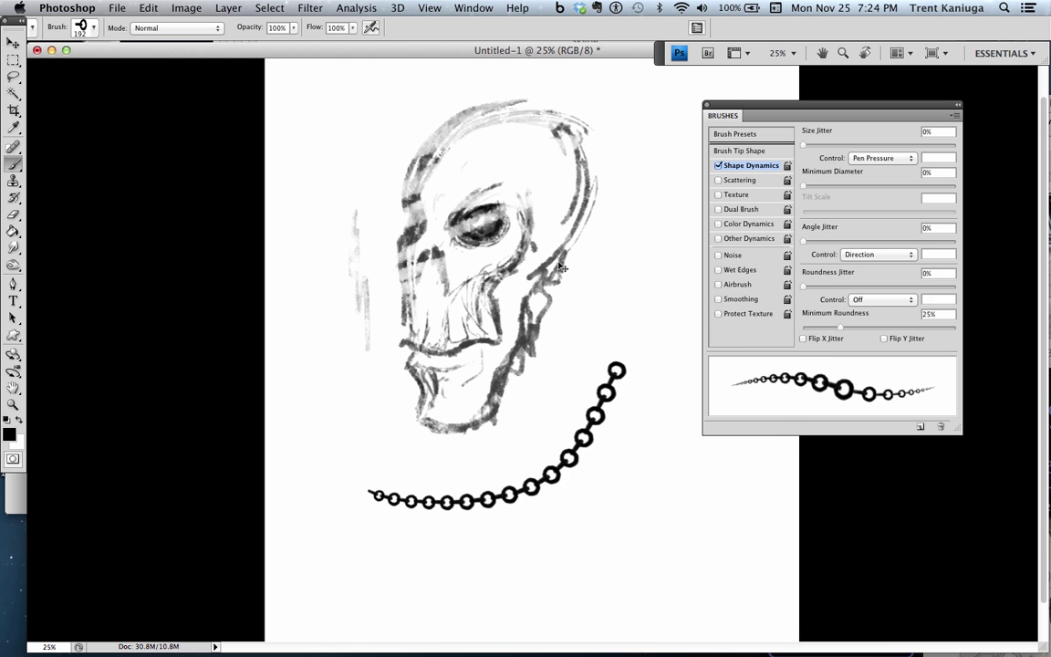
key("super+z")
- Enlarge the chain brush to 300 px and paint a looping chain across the lower canvas, undoing the first two attempts
key("bracketright")
key("bracketright")
key("bracketright")
mouse_move(321, 481)
left_mouse_down()
mouse_move(620, 394)
mouse_move(668, 280)
left_mouse_up()
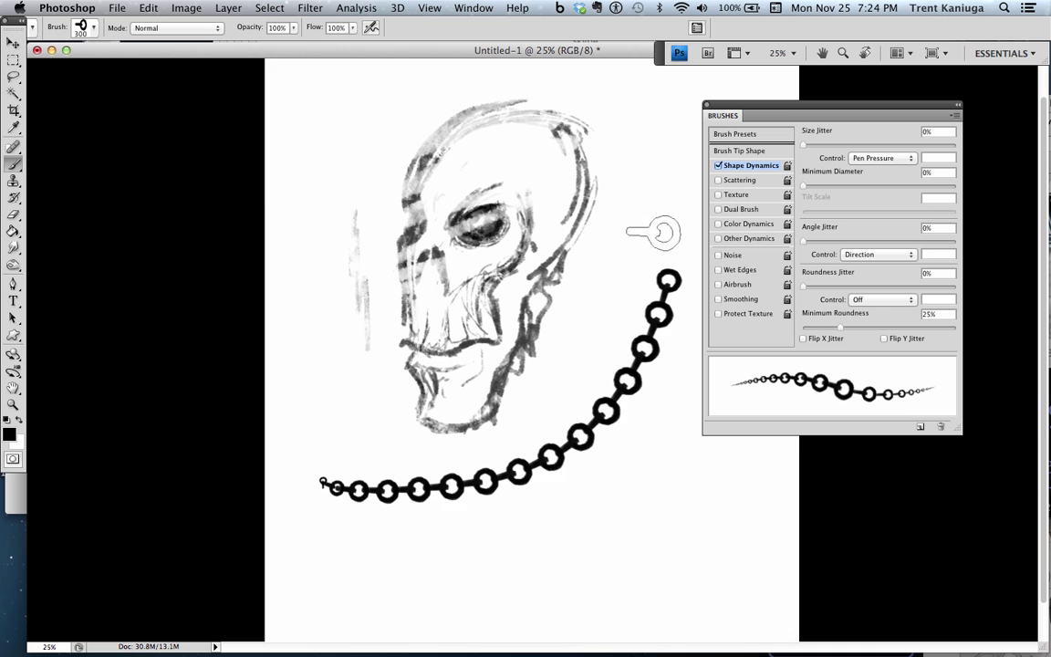
key("super+z")
mouse_move(364, 491)
left_mouse_down()
mouse_move(464, 476)
mouse_move(543, 445)
mouse_move(613, 304)
mouse_move(662, 263)
mouse_move(670, 299)
mouse_move(636, 440)
mouse_move(643, 521)
mouse_move(578, 591)
left_mouse_up()
key("super+z")
mouse_move(351, 546)
left_mouse_down()
mouse_move(504, 479)
mouse_move(518, 561)
mouse_move(658, 521)
mouse_move(646, 375)
mouse_move(638, 621)
mouse_move(693, 527)
left_mouse_up()
- Select the 5 px round brush, try a short stroke beside the jaw, and undo it
right_click(593, 312)
left_click_drag(860, 456, 859, 301)
left_click(658, 321)
left_click(560, 377)
left_click_drag(577, 357, 598, 365)
key("super+z")
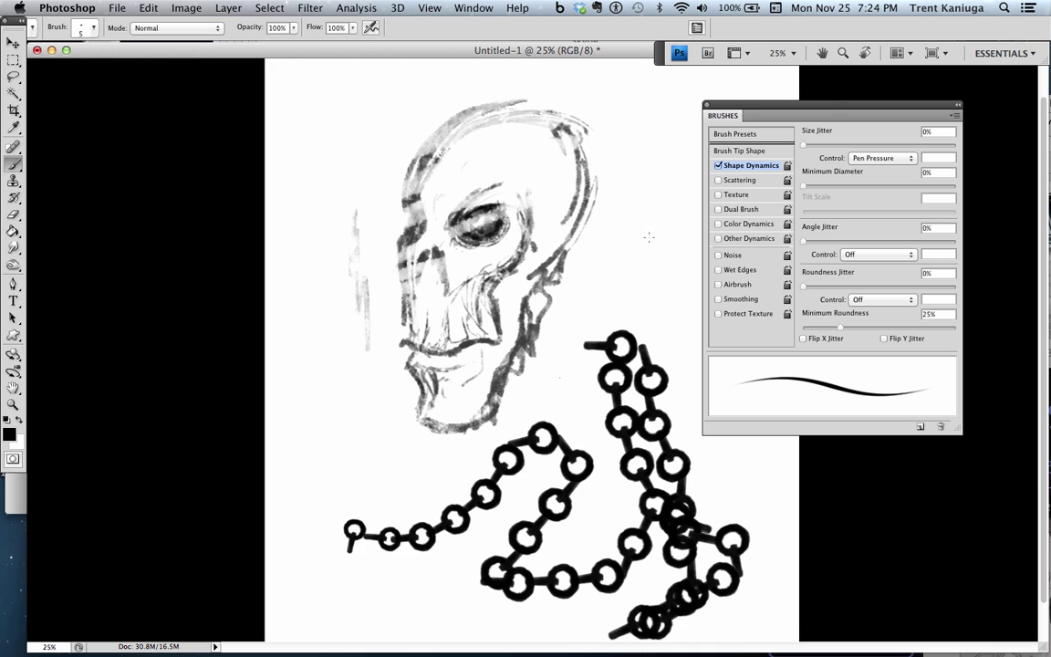
- Enlarge the round brush to 15 px and clear the whole canvas
key("bracketright")
key("bracketright")
key("bracketright")
key("bracketright")
key("bracketright")
key("bracketright")
key("super+a")
key("Delete")
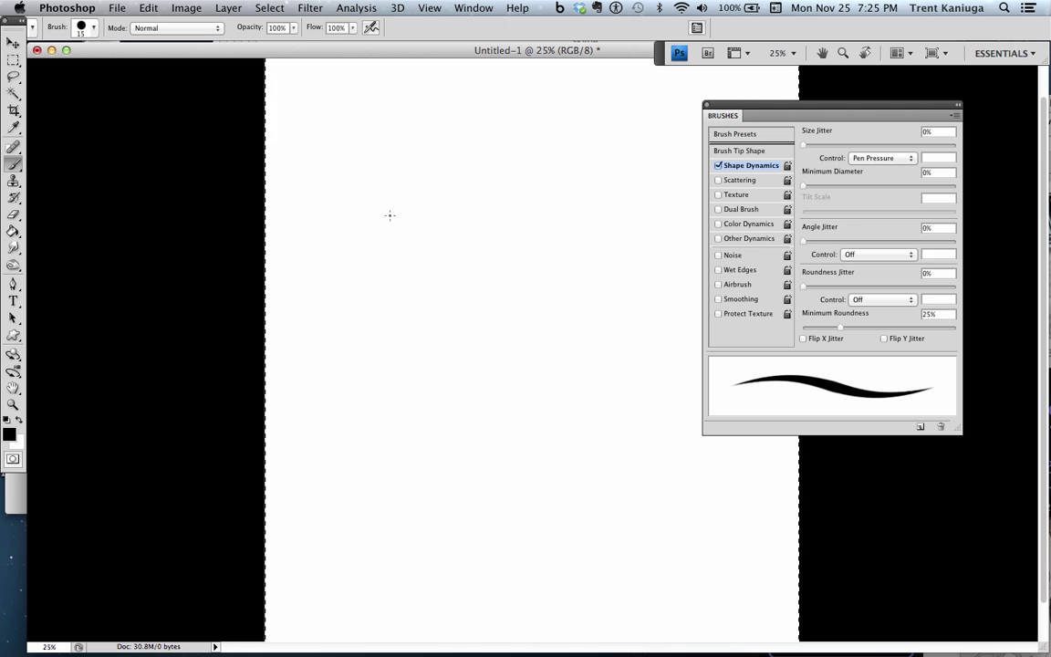
- Enlarge the brush to 30 px and draw a small black ring in the upper part of the empty canvas
left_click(394, 218)
key("bracketright")
key("bracketright")
key("bracketright")
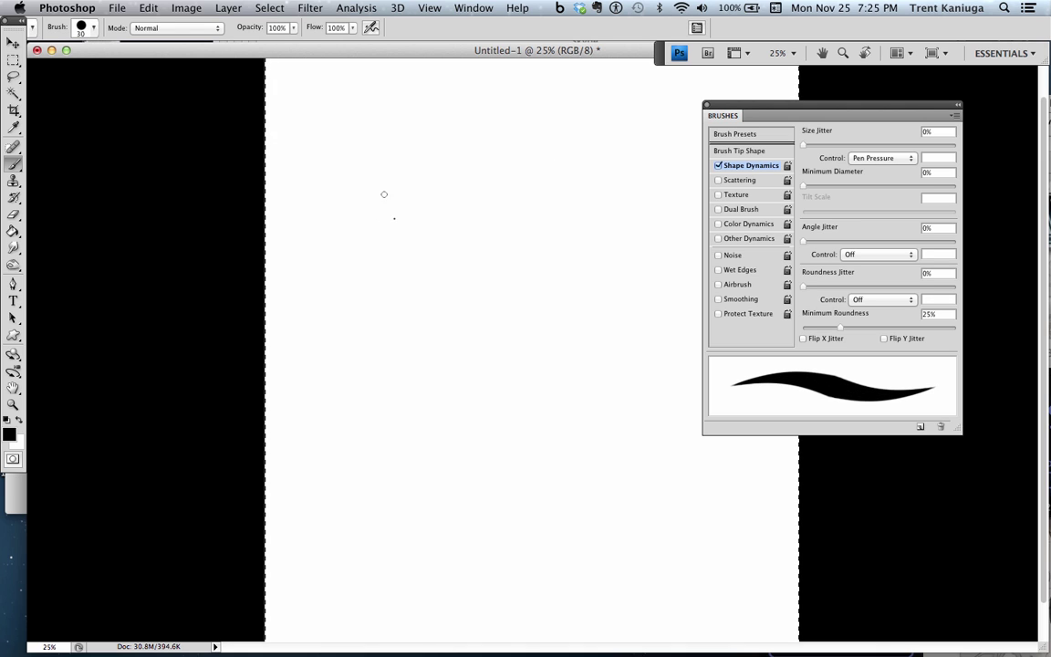
mouse_move(397, 219)
left_mouse_down()
mouse_move(417, 213)
mouse_move(406, 206)
left_mouse_up()
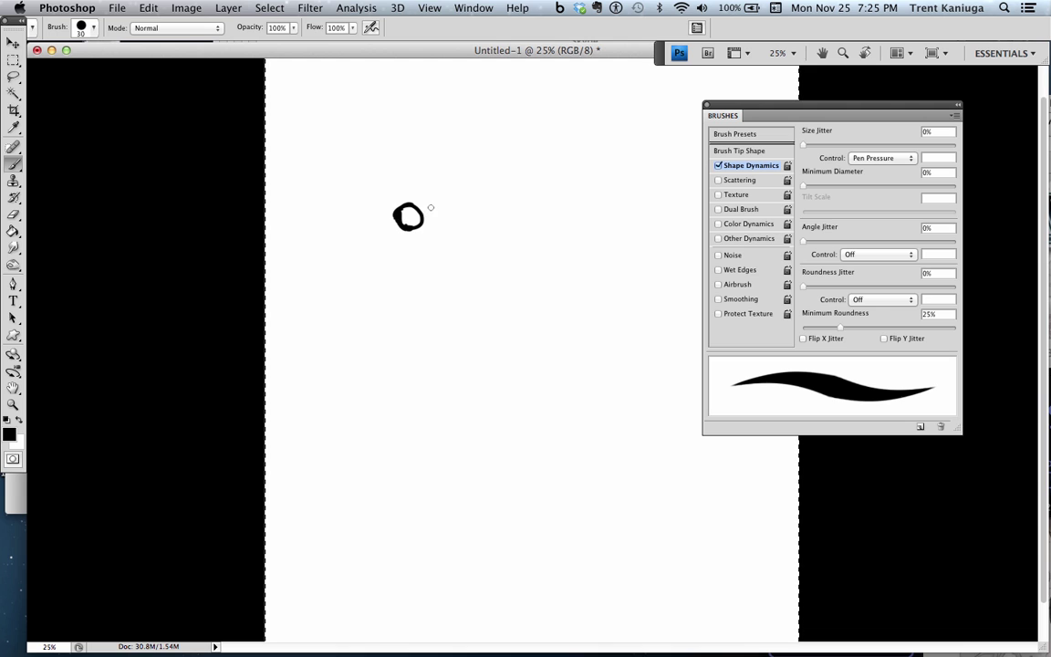
- Switch to the 16 px square brush, thicken the ring, and add a short horizontal bar to form a chain link
right_click(431, 208)
left_click(535, 436)
left_click(407, 202)
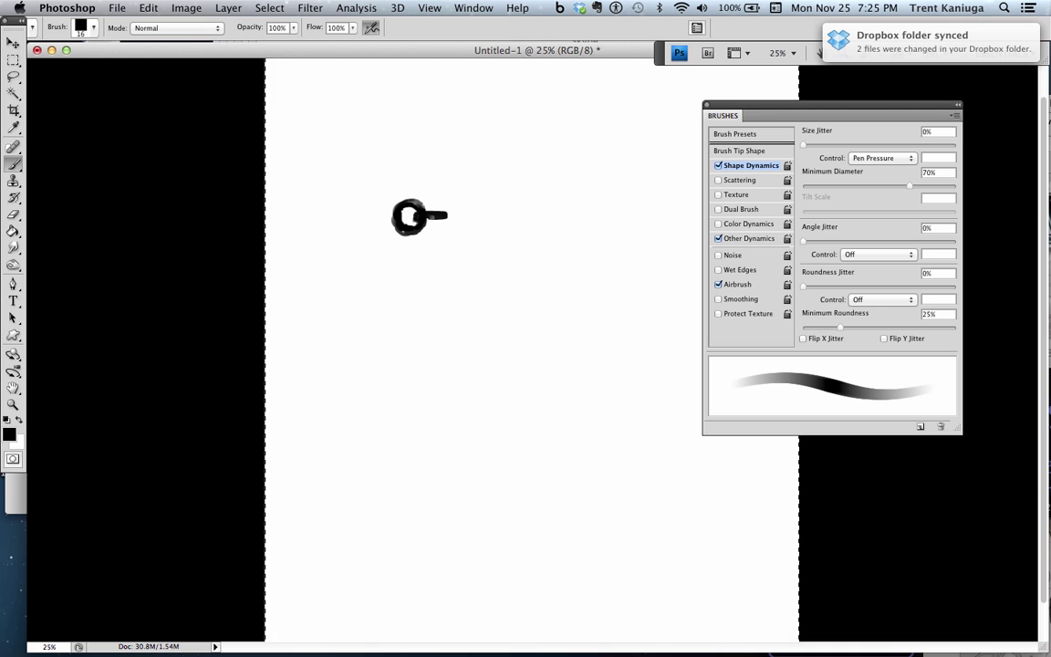
- Select a square area around the chain link and define it as a brush preset named "chain link 1"
key("m")
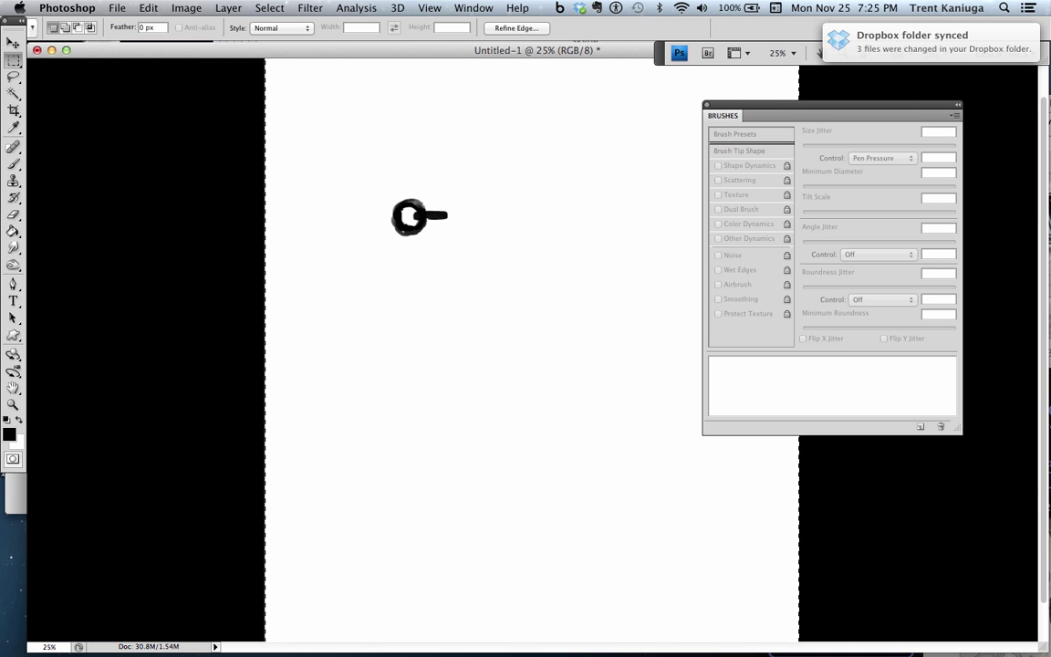
left_click(385, 187)
left_click_drag(439, 240, 447, 248)
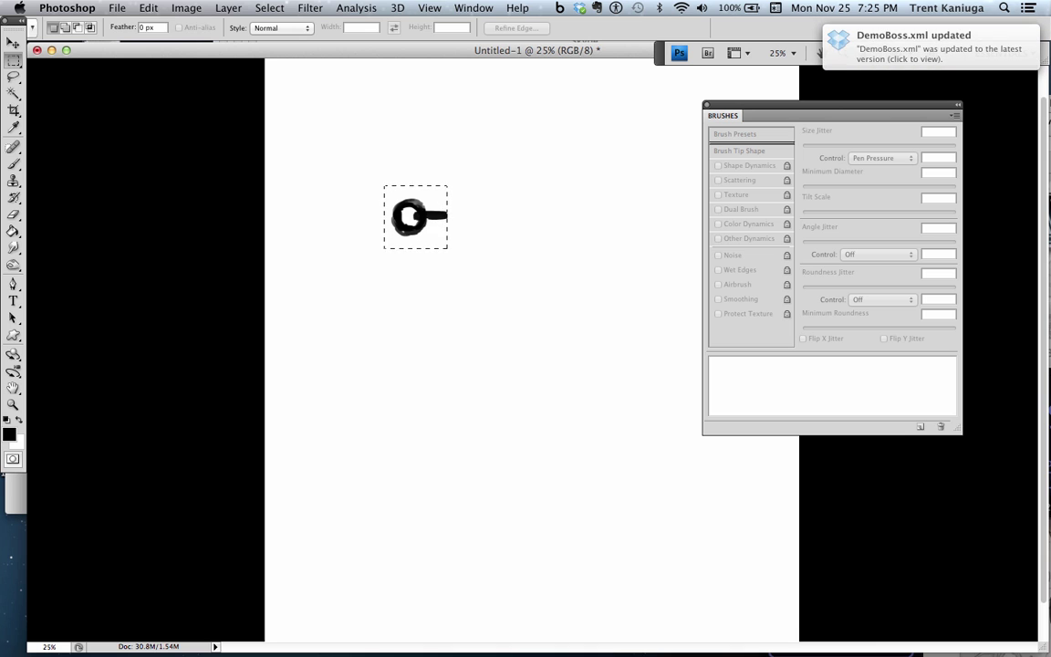
left_click(148, 7)
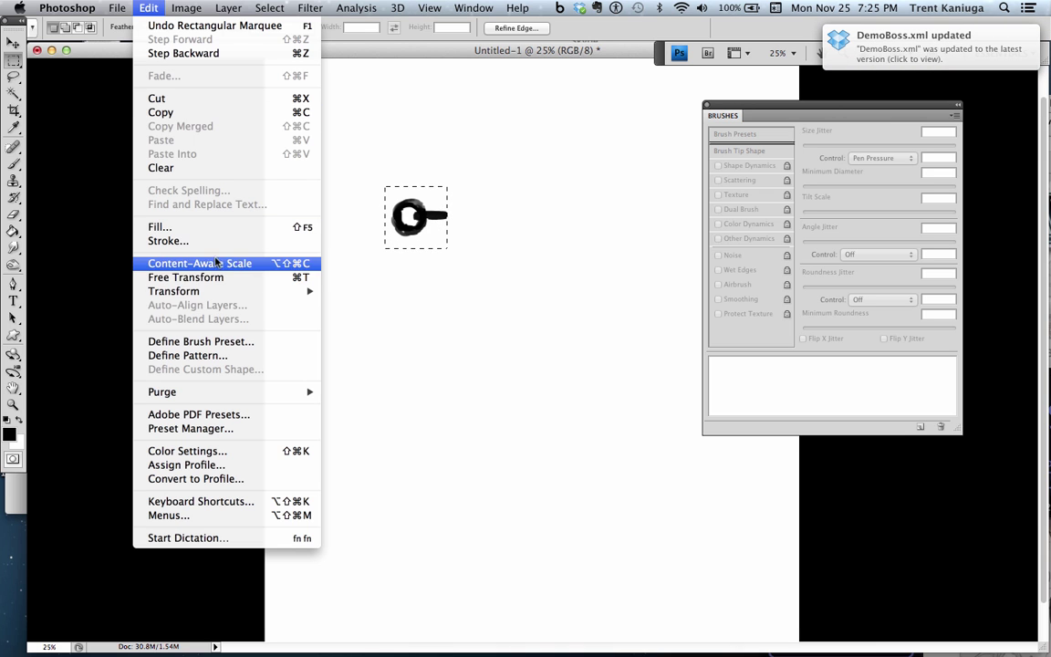
left_click(219, 342)
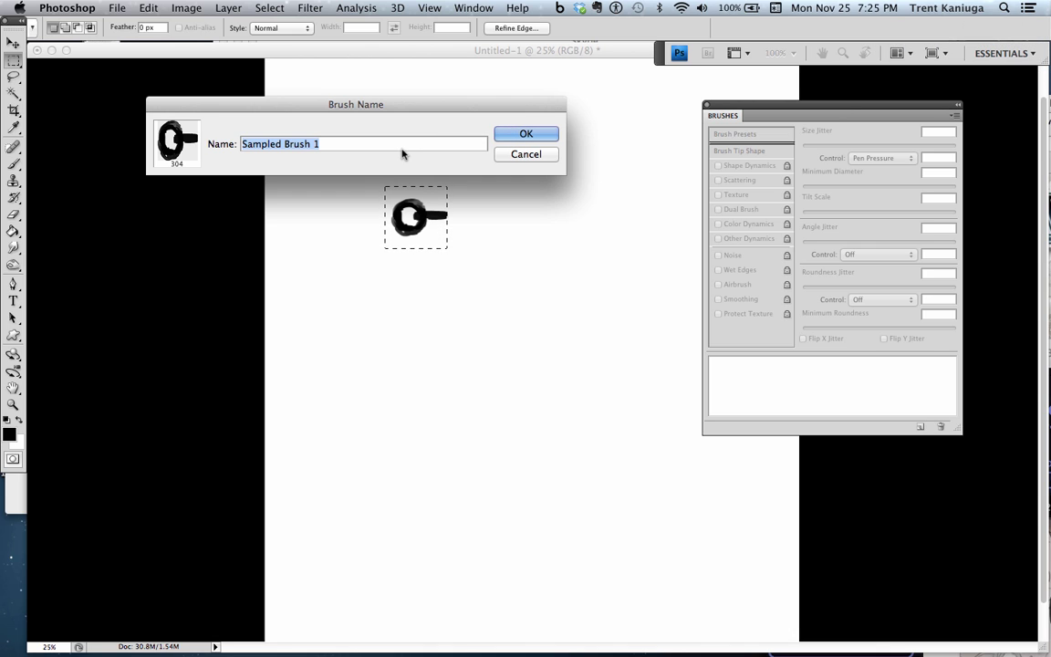
type("chain")
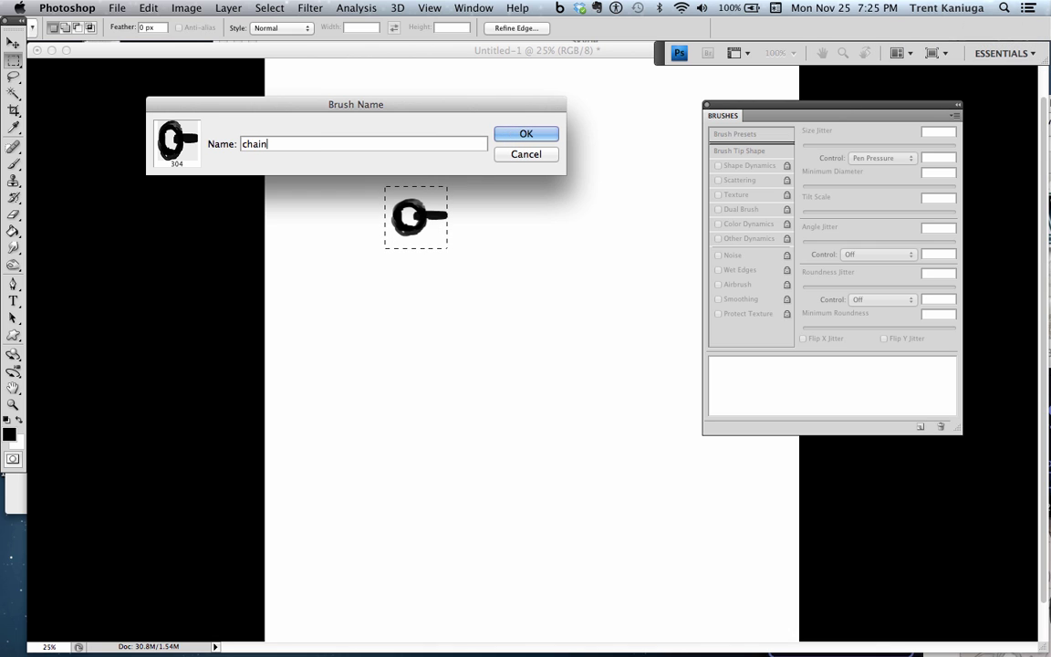
type(" link 1")
left_click(506, 157)
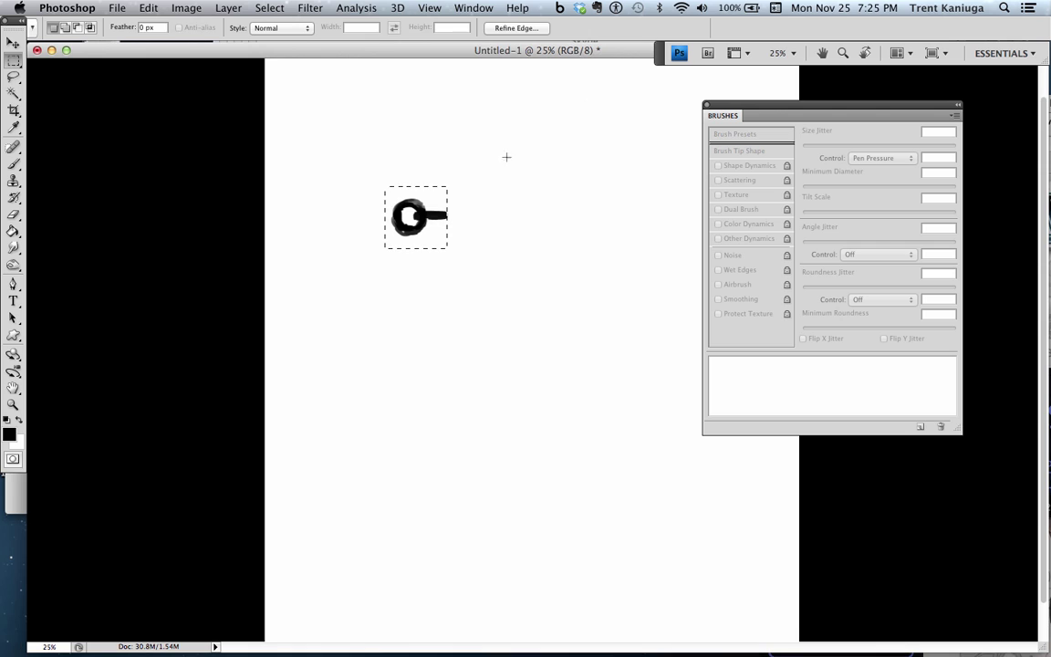
- Paint pointed spikes above and below the link's ring in black and add white highlights to the ring and bar
left_click(14, 163)
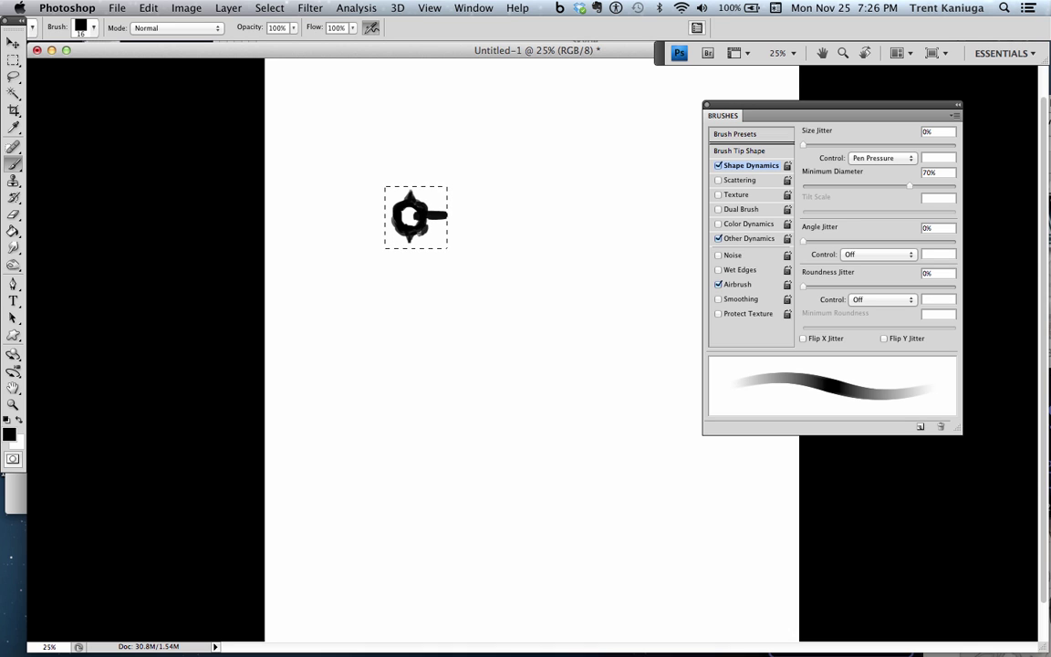
left_click(436, 210, "alt")
key("d")
key("x")
key("x")
key("x")
- Reselect a square area around the spiked chain link and define it as a brush preset named "chain link 3"
left_click(14, 60)
key("super+d")
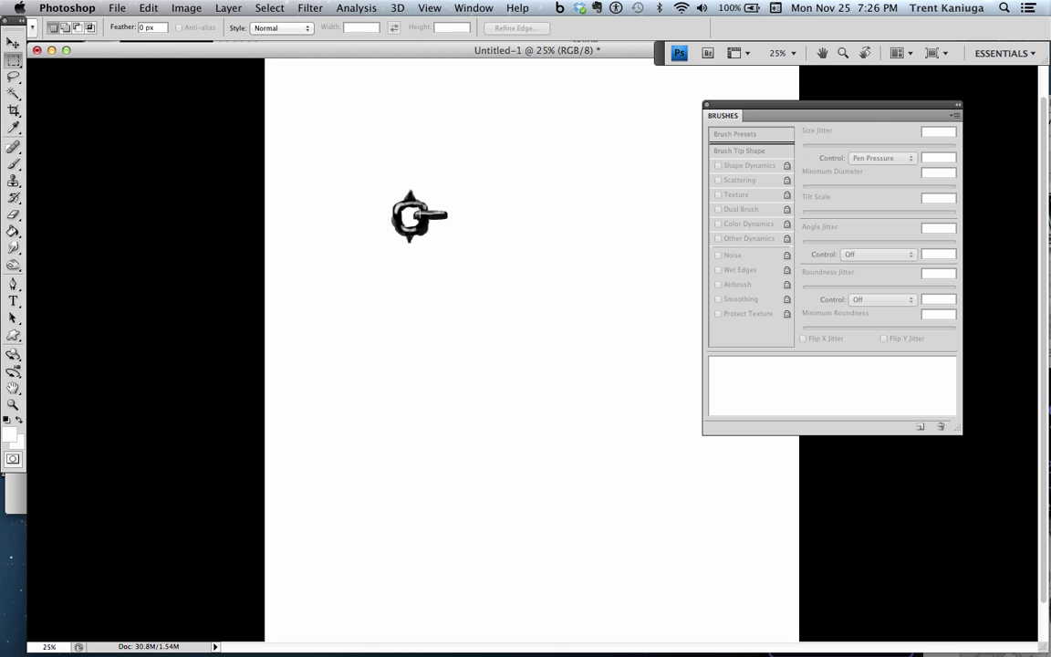
left_click_drag(455, 245, 453, 247)
left_click_drag(434, 230, 430, 234)
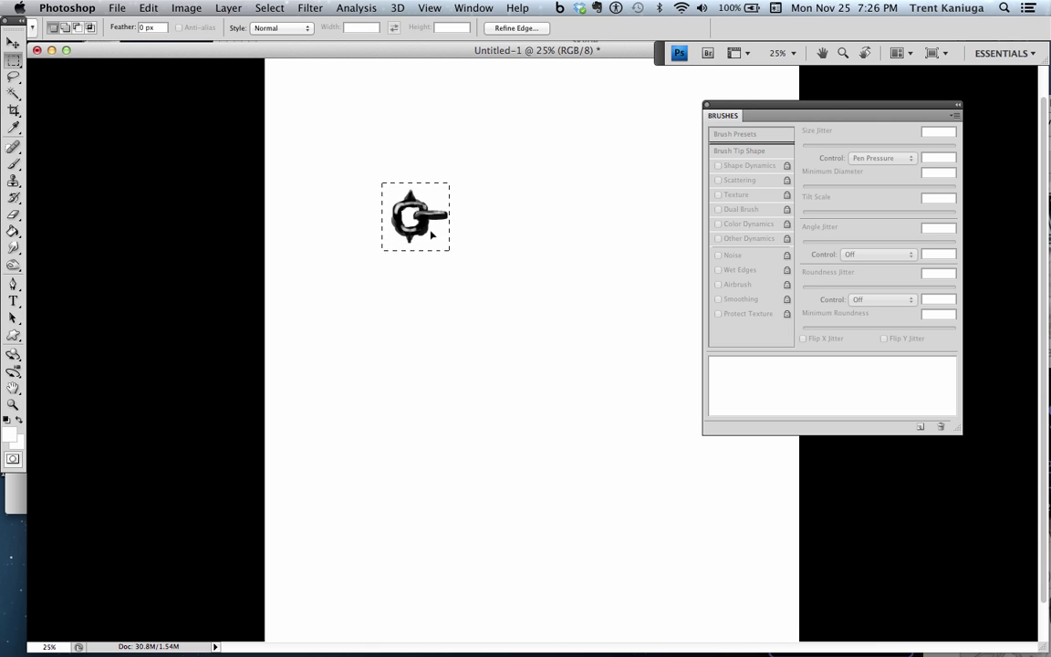
left_click(144, 9)
mouse_move(95, 7)
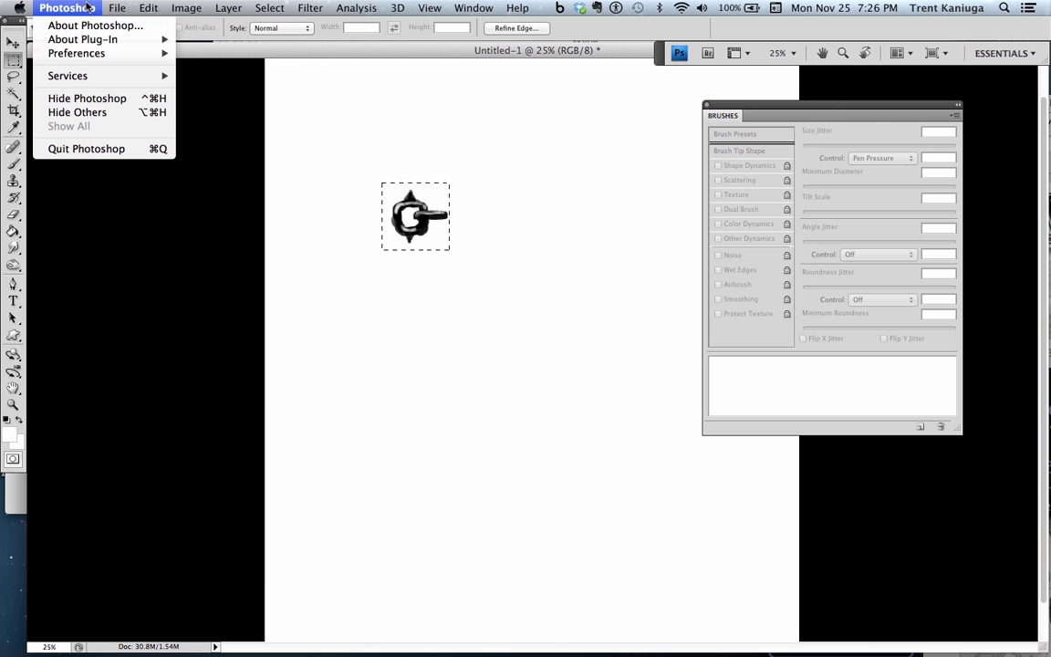
mouse_move(144, 9)
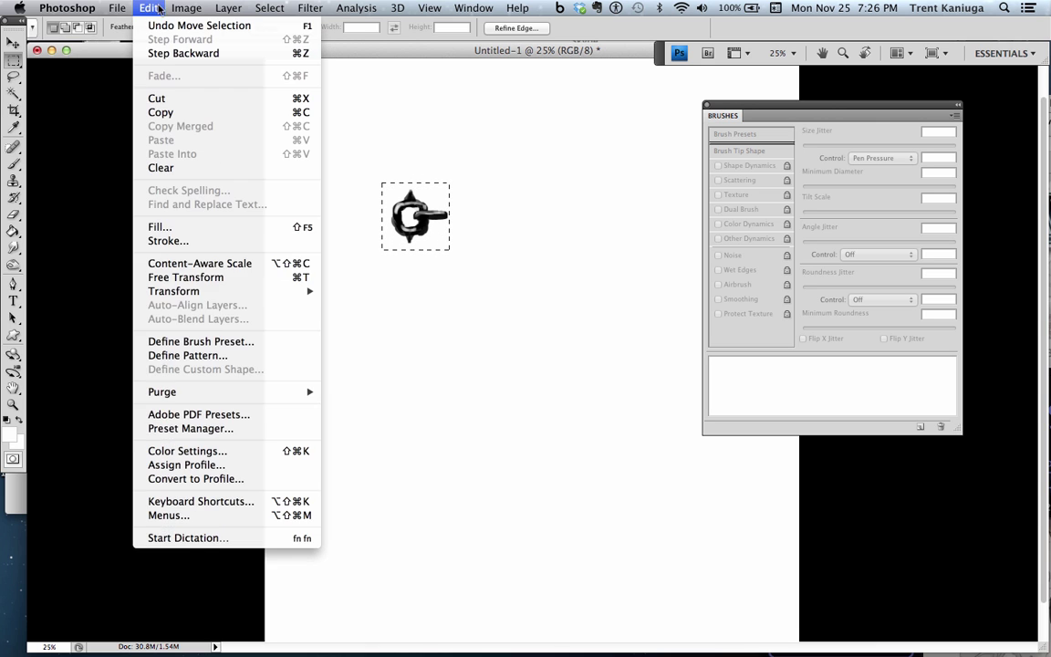
left_click(204, 342)
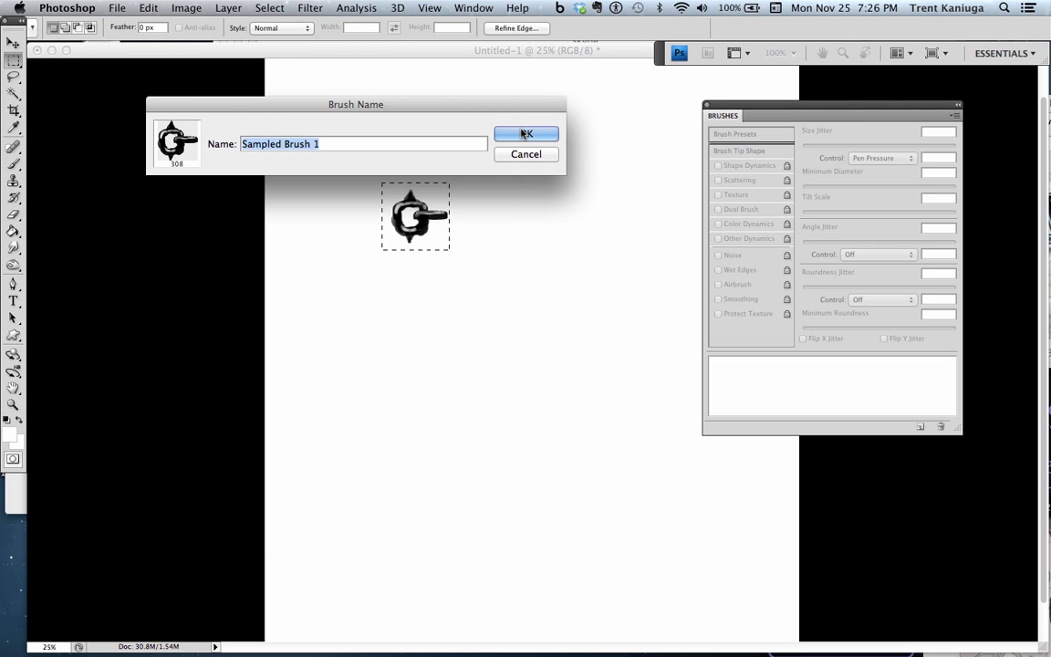
type("chain ")
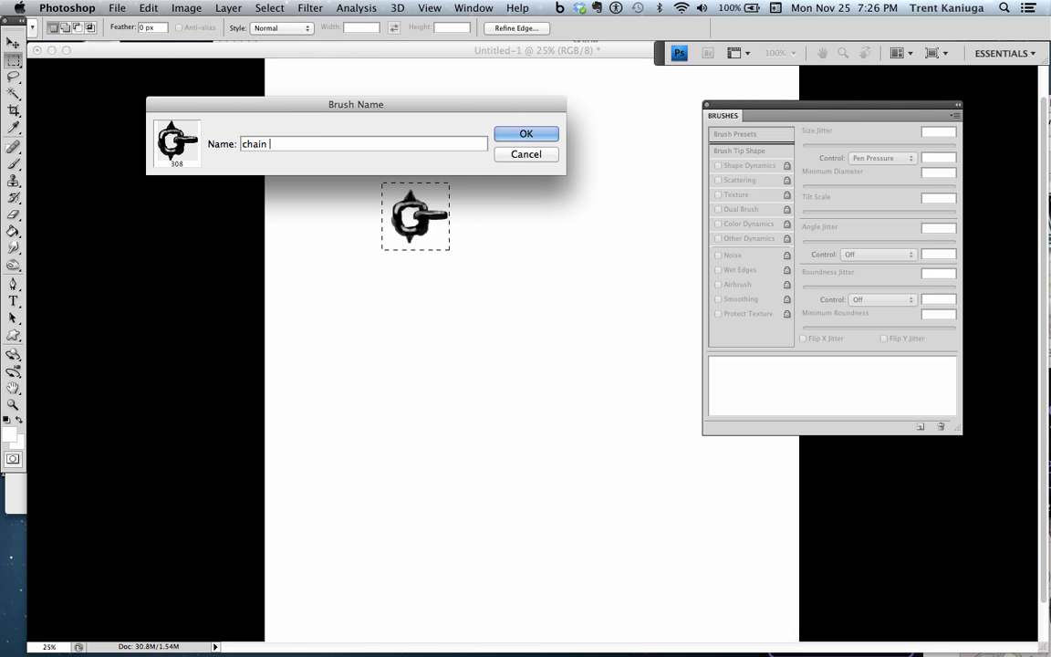
type("link 3")
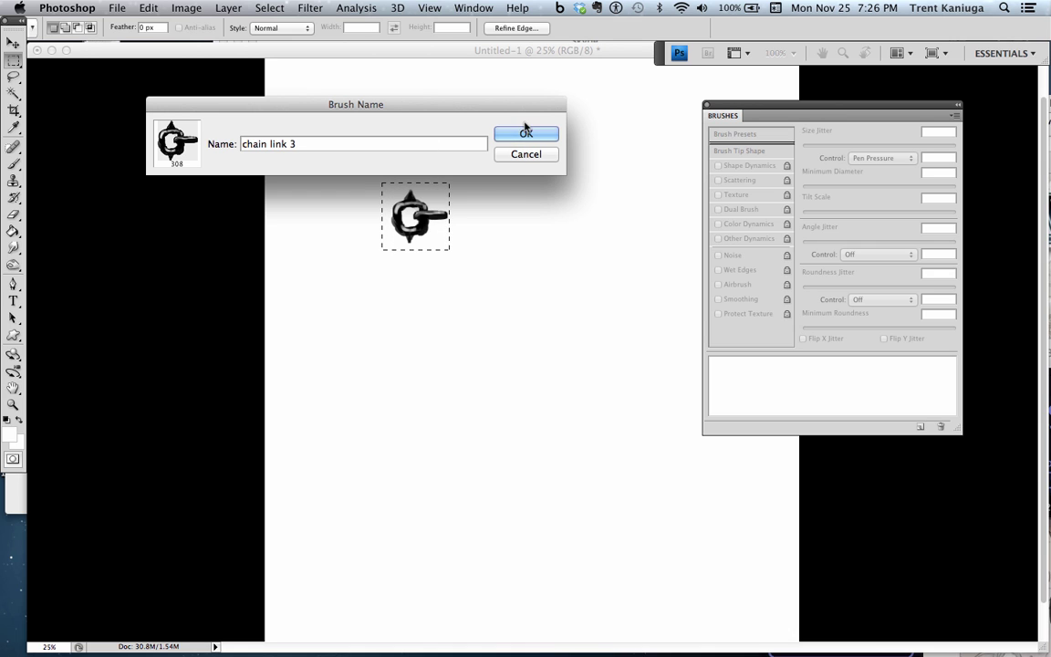
key("Return")
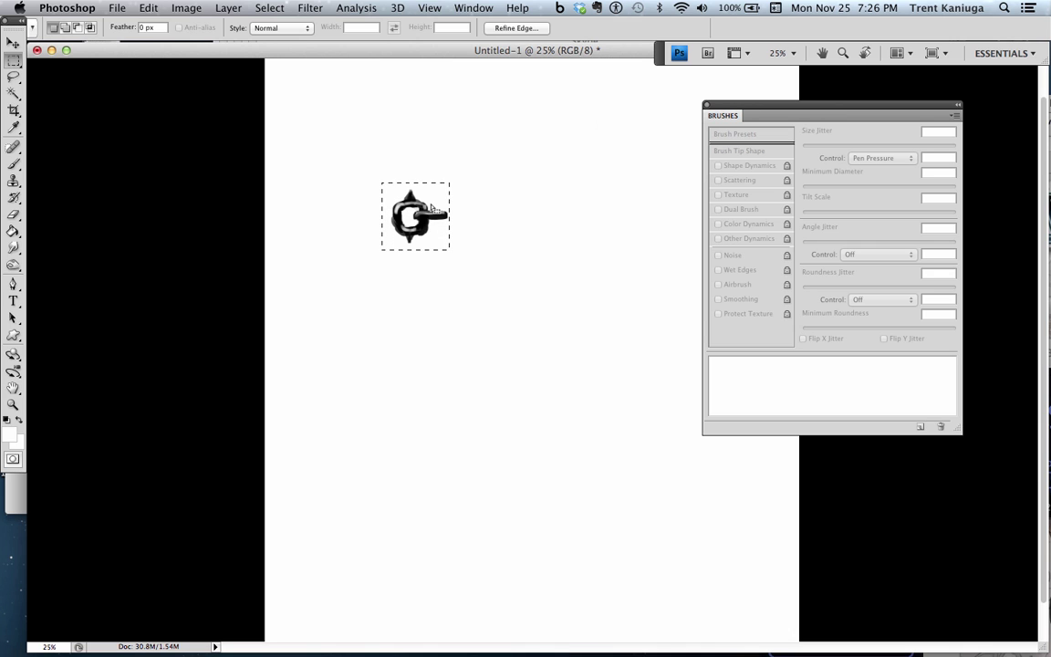
- Choose the new 308 px spiked chain brush for painting and clear the selection around the link
left_click(13, 163)
right_click(462, 226)
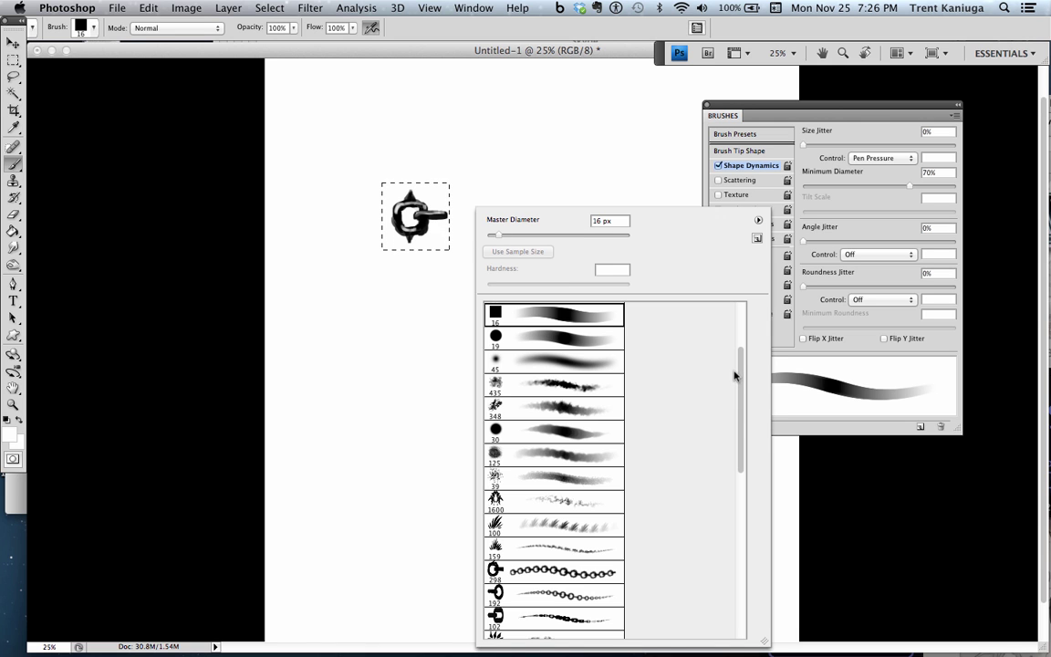
scroll(751, 492, "down", 10)
left_click(558, 627)
left_click(363, 315)
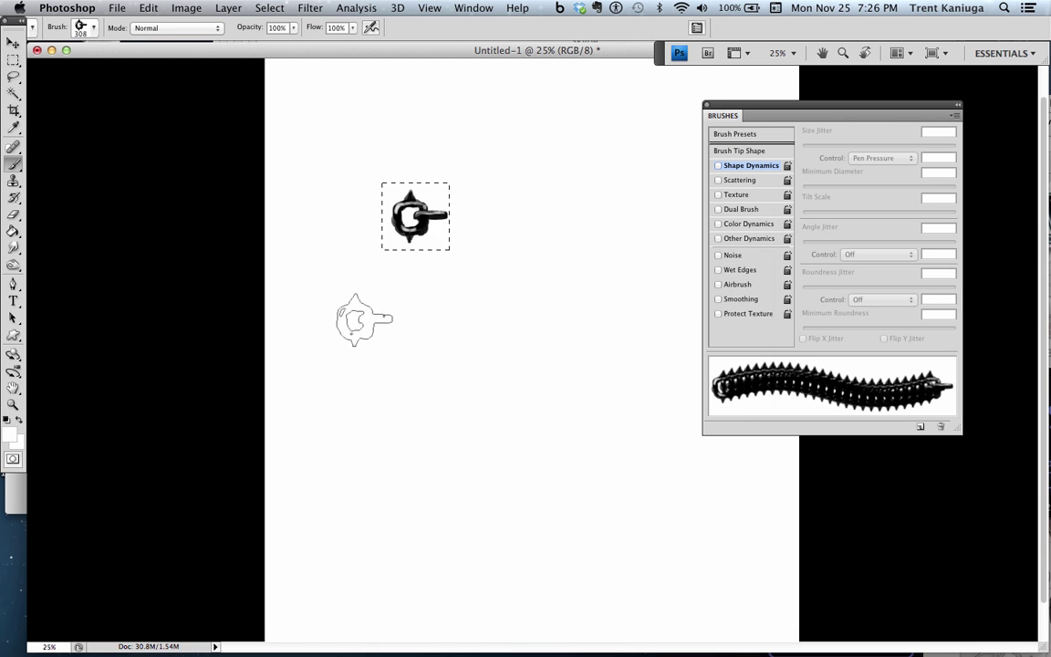
key("super+d")
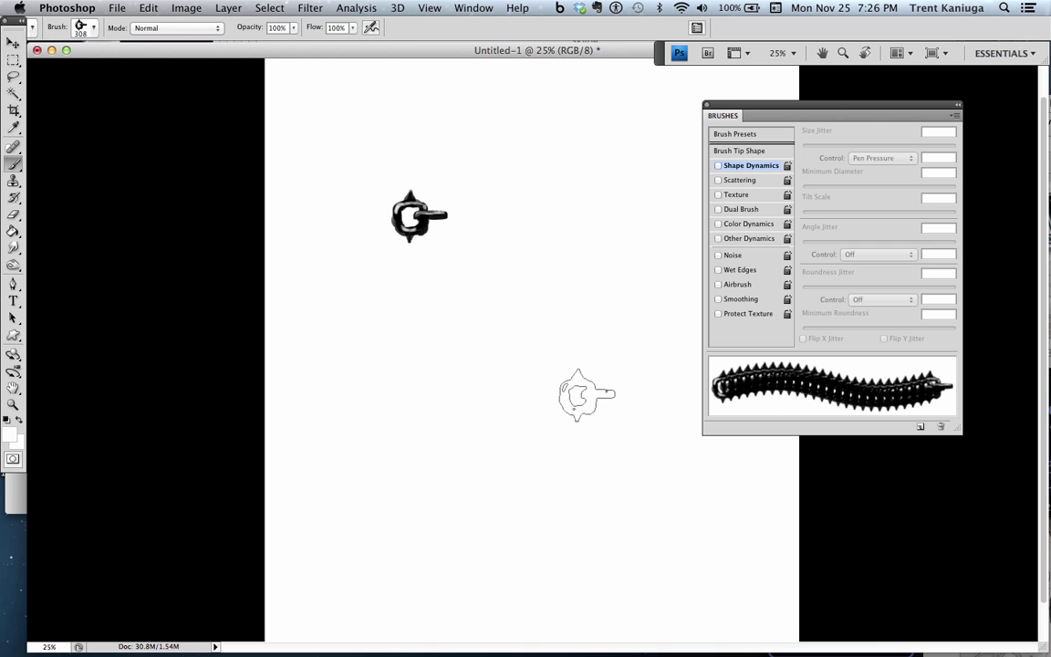
- Test the spiked chain brush with strokes across the canvas and clear the whole canvas
mouse_move(293, 307)
left_mouse_down()
mouse_move(500, 421)
mouse_move(615, 434)
left_mouse_up()
key("super+z")
mouse_move(479, 296)
left_mouse_down()
mouse_move(467, 436)
mouse_move(588, 479)
mouse_move(446, 301)
mouse_move(547, 360)
mouse_move(556, 428)
mouse_move(584, 230)
mouse_move(483, 146)
mouse_move(406, 306)
mouse_move(392, 488)
mouse_move(392, 145)
left_mouse_up()
key("super+a")
key("Delete")
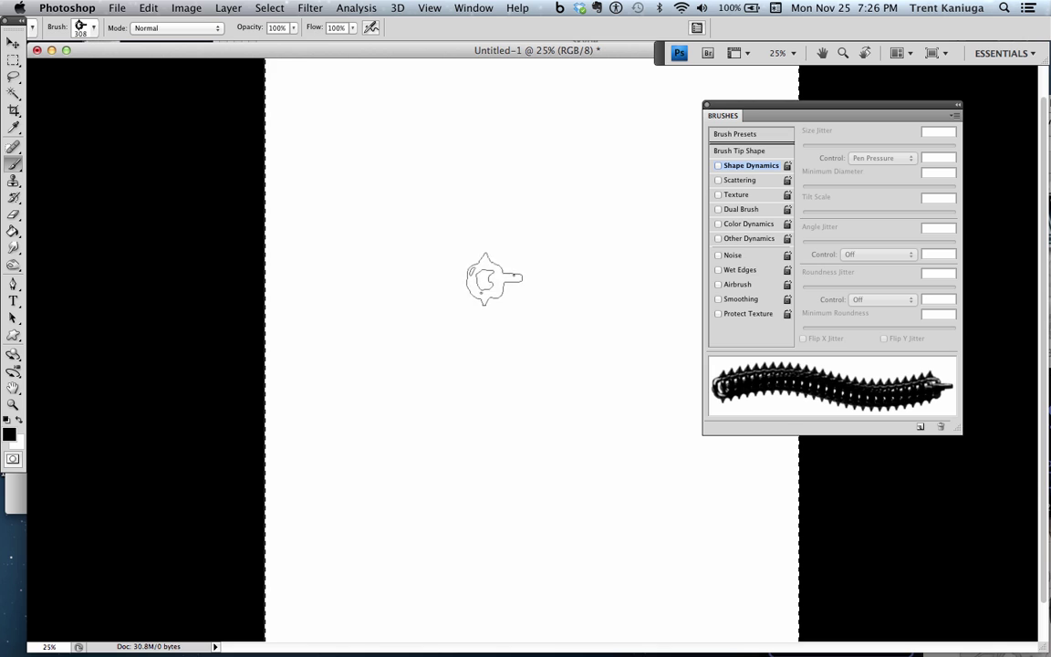
- Set the spiked chain brush tip's spacing to 83% so the links separate into a chain
left_click(744, 135)
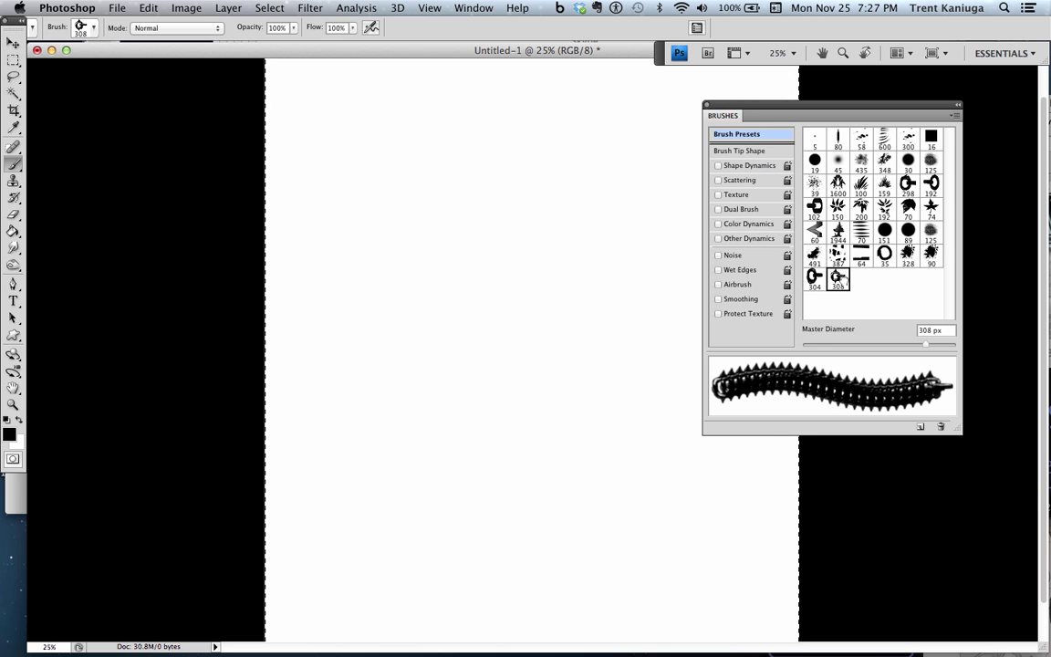
left_click(740, 152)
left_click_drag(826, 346, 865, 350)
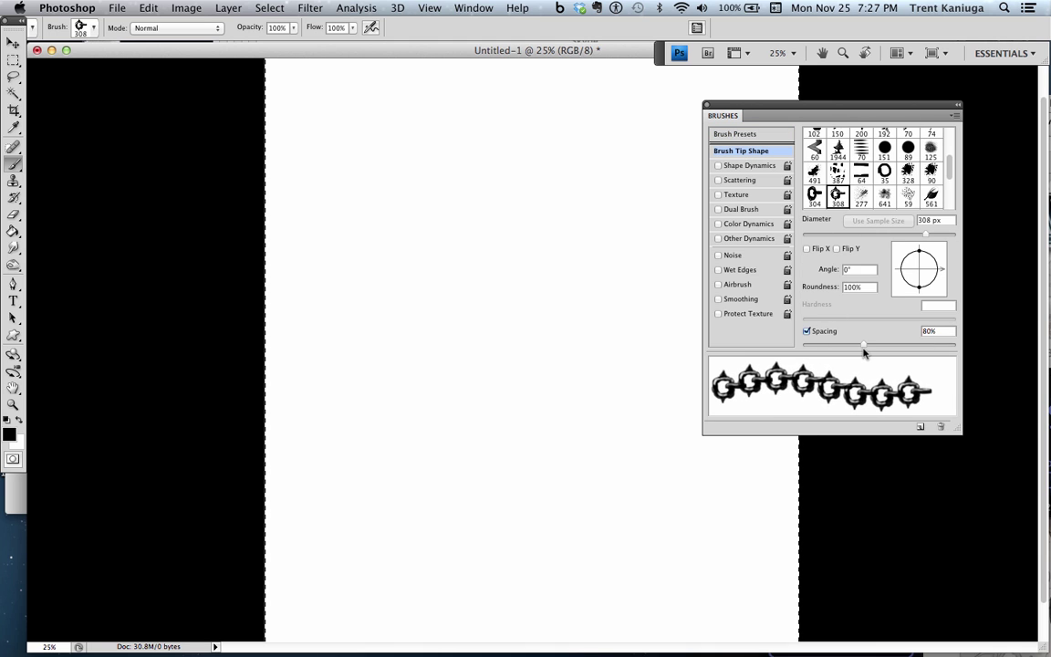
left_click_drag(865, 349, 867, 347)
- Tilt the chain brush tip to 3° and reset its angle to 0
mouse_move(922, 257)
left_mouse_down()
mouse_move(944, 282)
mouse_move(924, 266)
mouse_move(933, 272)
left_mouse_up()
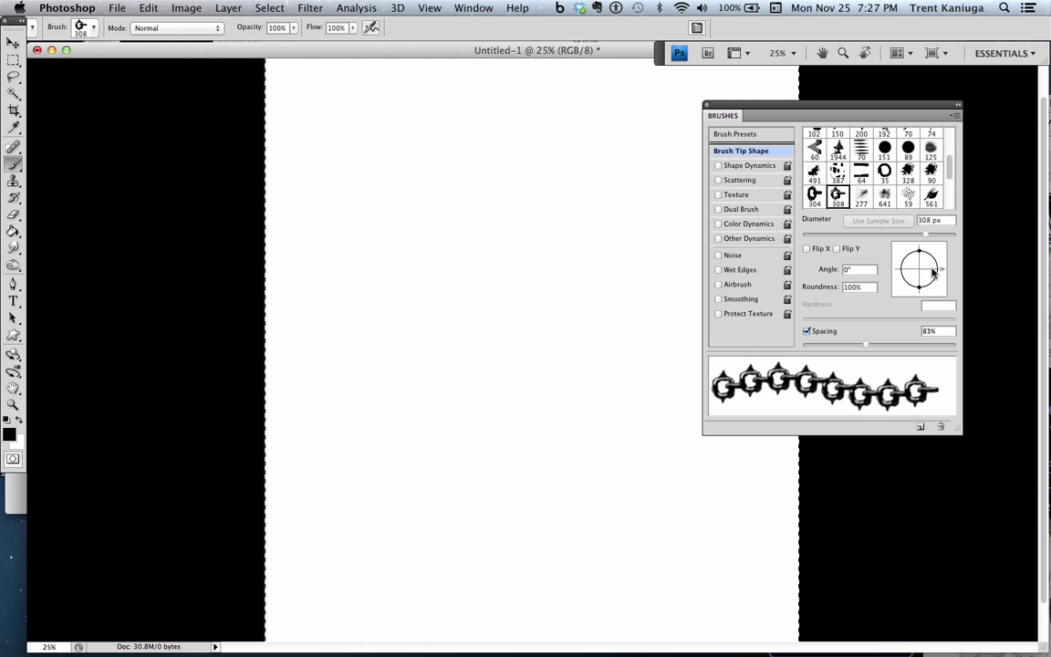
left_click(829, 276)
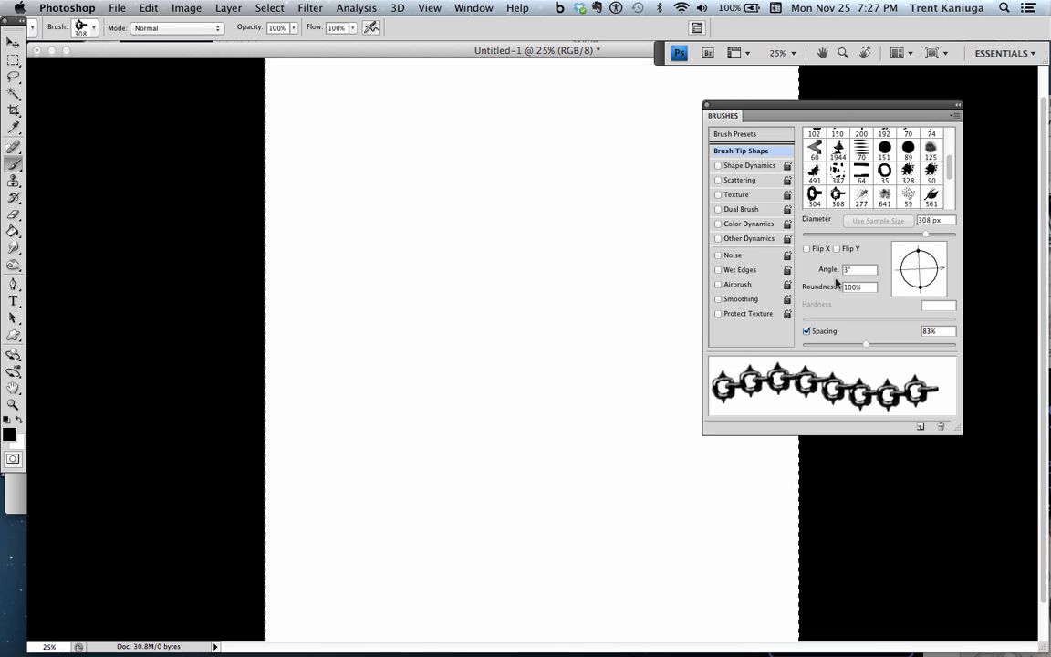
type("0")
left_click(837, 194)
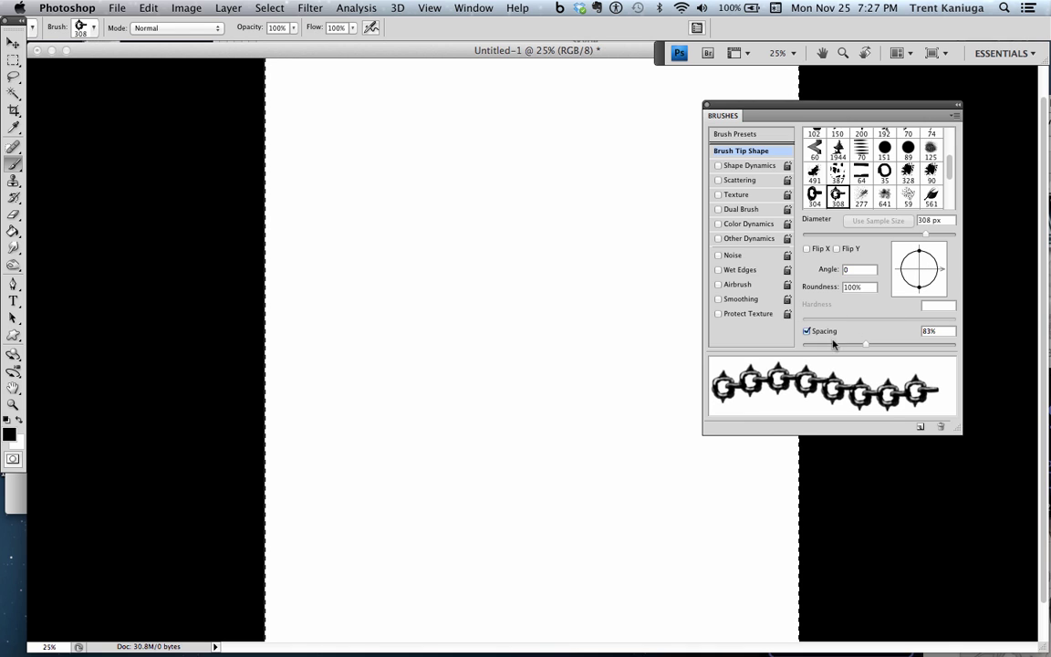
left_click_drag(865, 344, 864, 345)
- Enable Shape Dynamics for the chain brush with its angle controlled by Direction, leaving Other Dynamics off
left_click(743, 238)
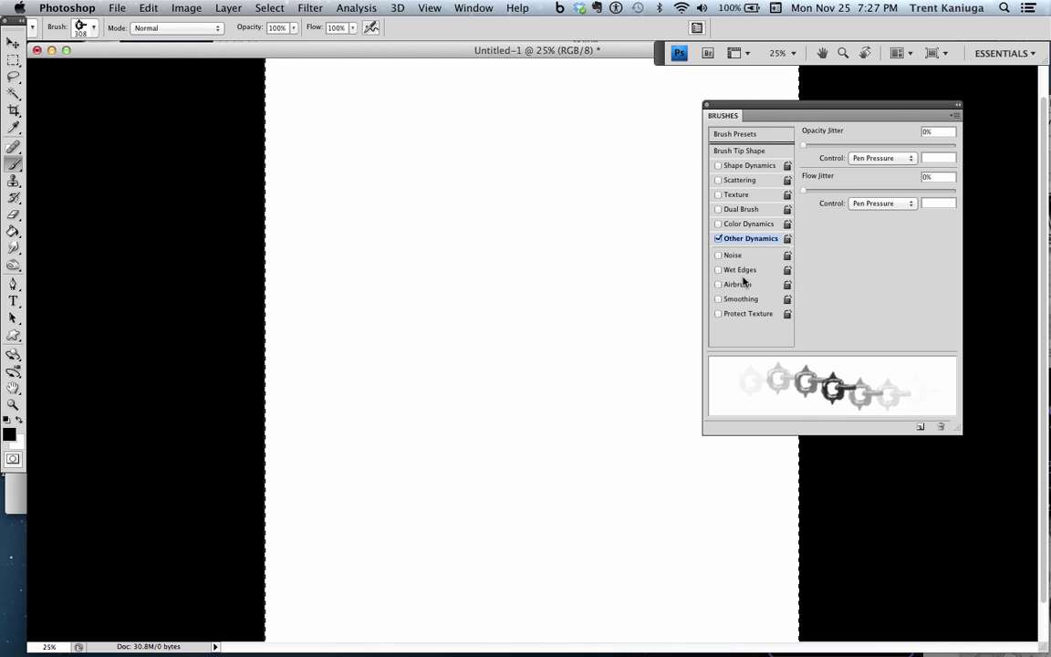
left_click(717, 238)
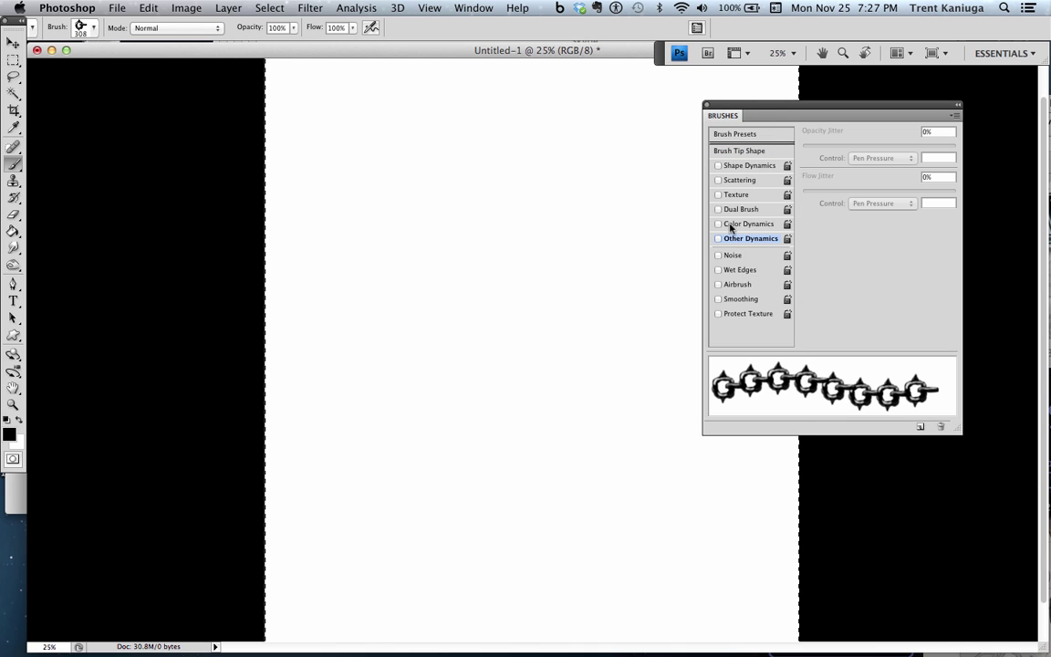
left_click(742, 166)
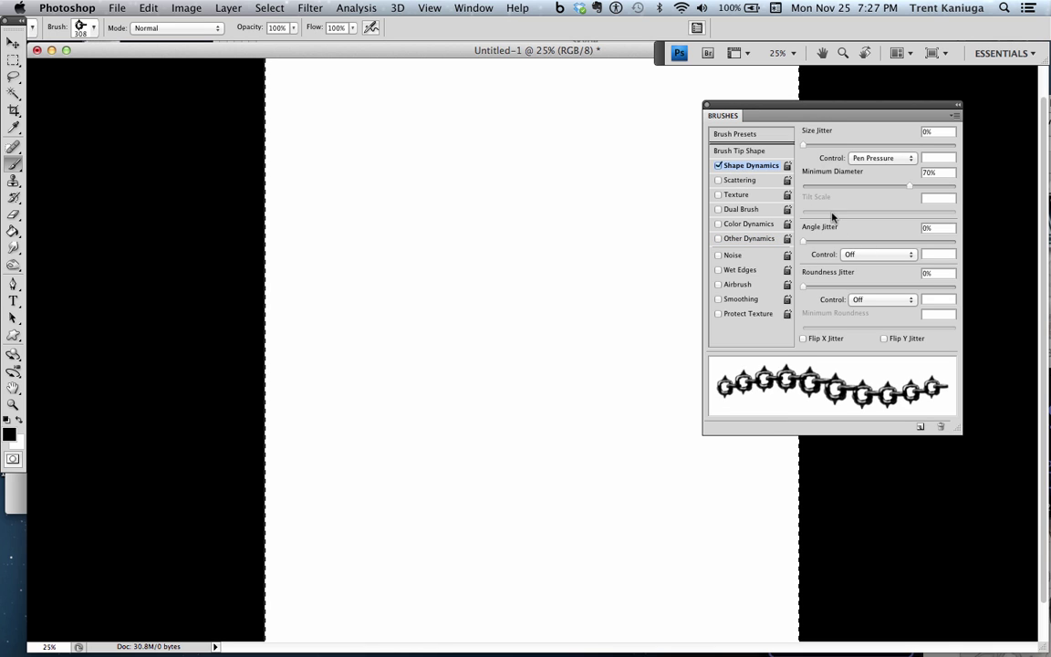
left_click(866, 254)
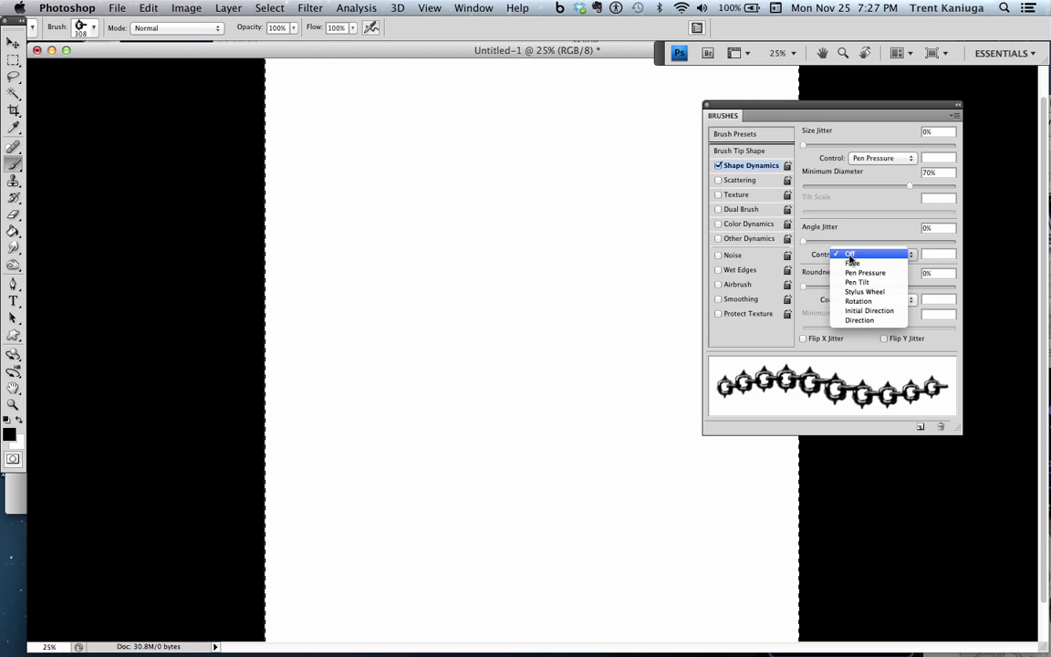
left_click(861, 232)
left_click(868, 256)
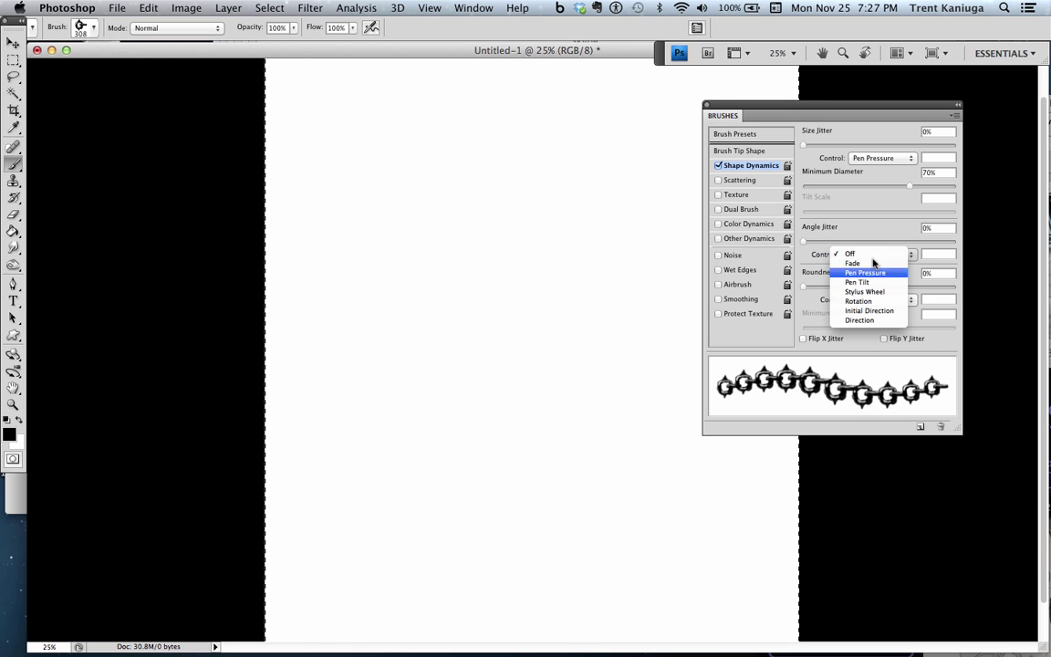
left_click(869, 254)
left_click(872, 256)
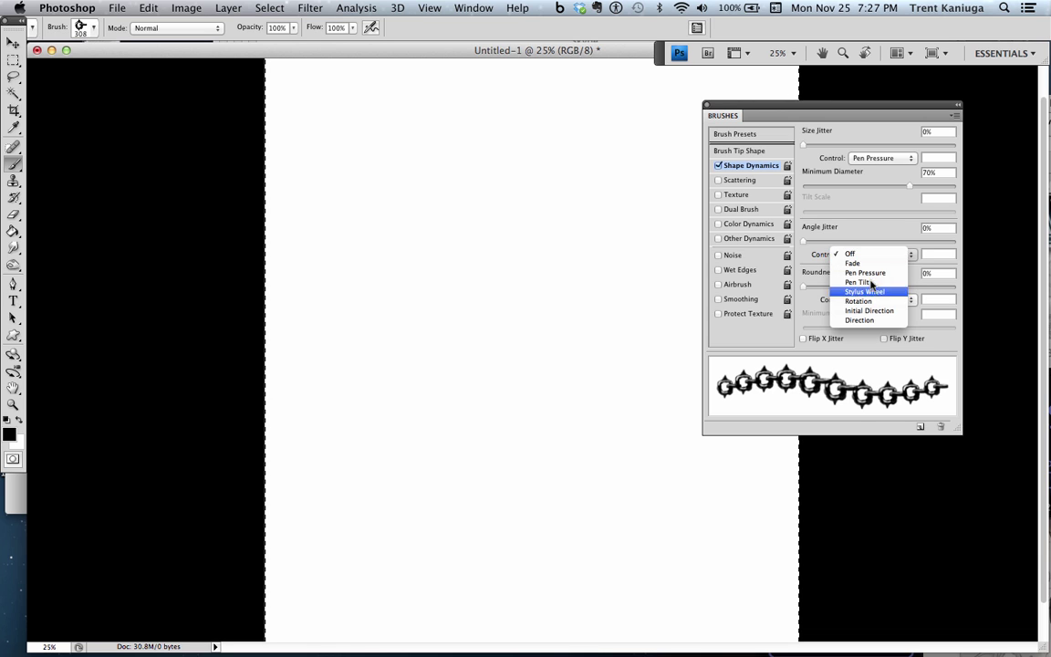
left_click(862, 320)
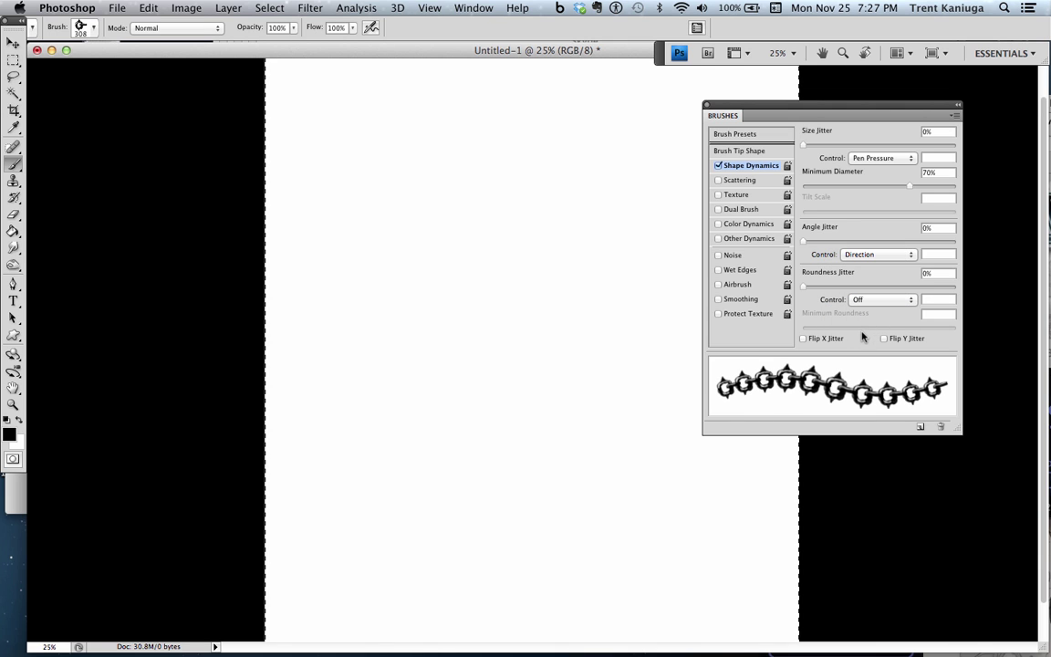
- Test the direction-following chain brush with two strokes across the canvas and undo both
mouse_move(367, 269)
left_mouse_down()
mouse_move(453, 246)
mouse_move(593, 374)
mouse_move(625, 274)
left_mouse_up()
key("super+z")
left_click_drag(321, 249, 621, 320)
key("super+z")
- Reduce the chain brush to 125 px and draw two wavy spiked chains across the upper half of the canvas
key("bracketleft")
key("bracketleft")
key("bracketleft")
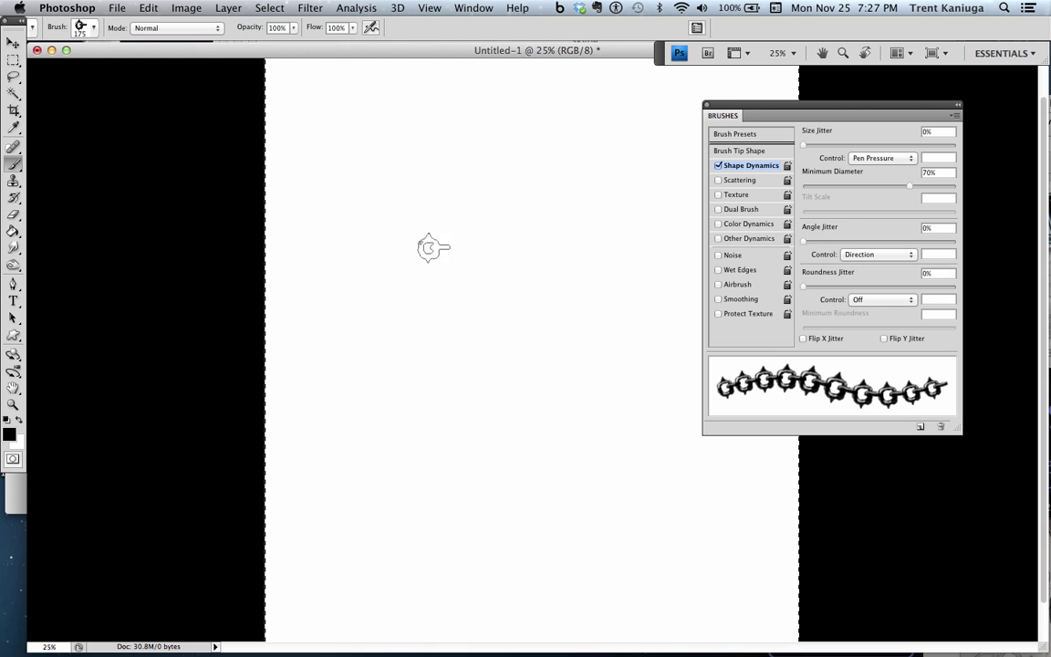
mouse_move(317, 244)
left_mouse_down()
mouse_move(457, 282)
mouse_move(643, 276)
left_mouse_up()
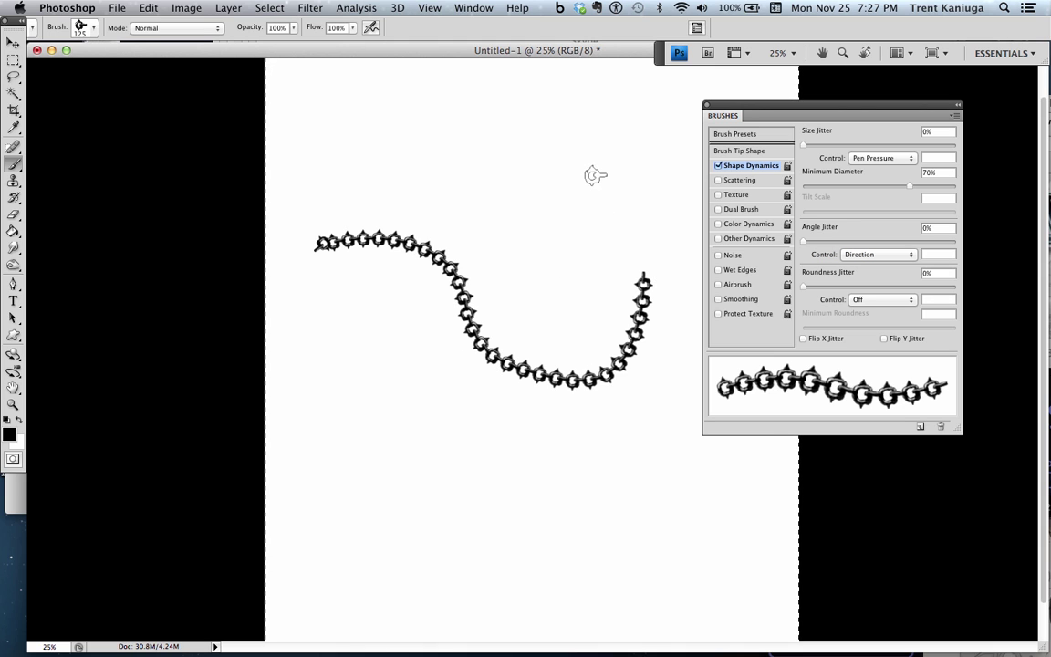
mouse_move(343, 202)
left_mouse_down()
mouse_move(489, 208)
mouse_move(661, 160)
left_mouse_up()
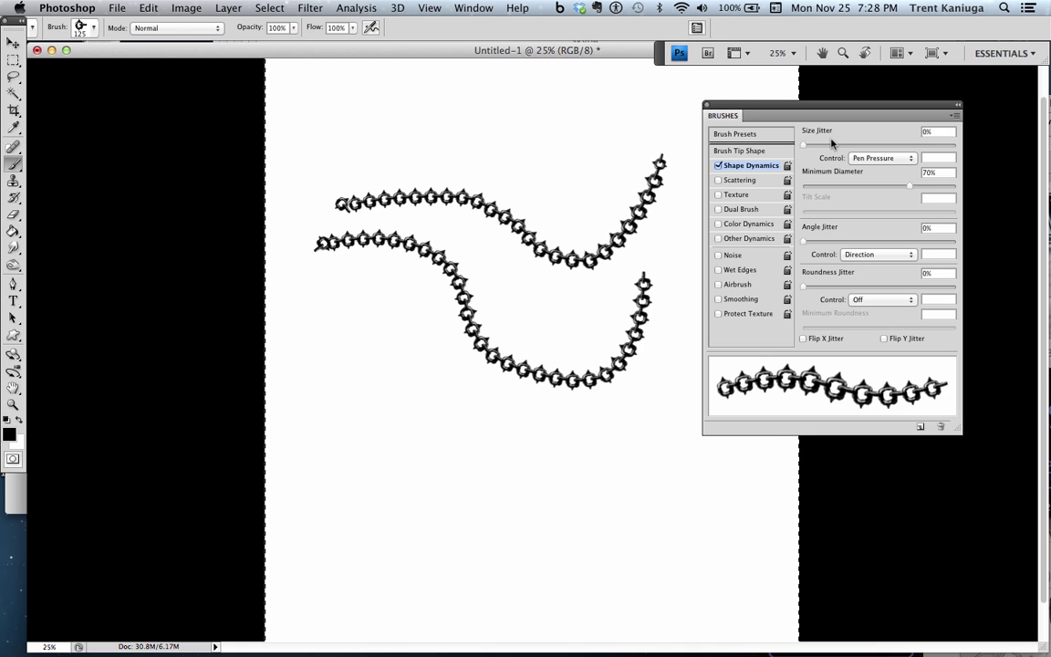
- Switch the chain brush's size control to Off and back to Pen Pressure, then draw a test chain and undo it
left_click(878, 160)
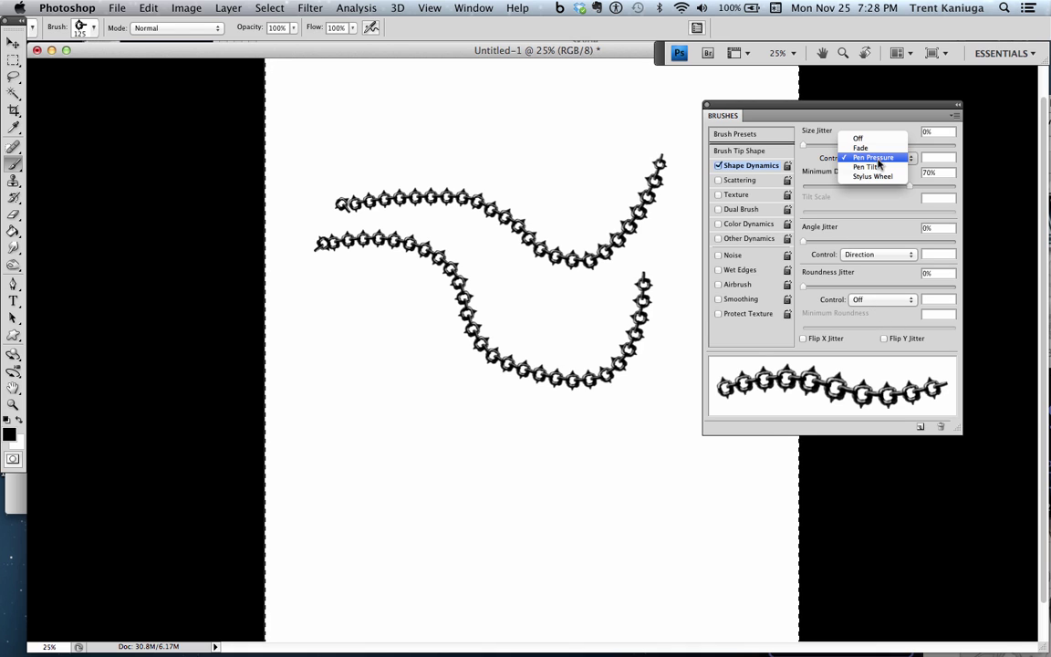
left_click(868, 142)
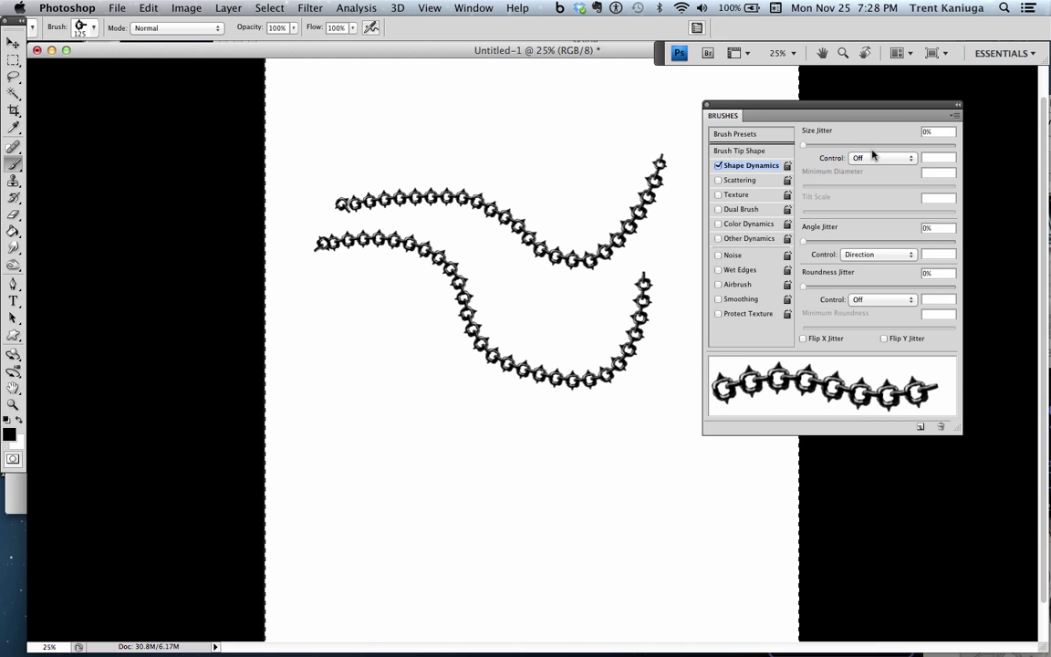
left_click(873, 156)
left_click(860, 177)
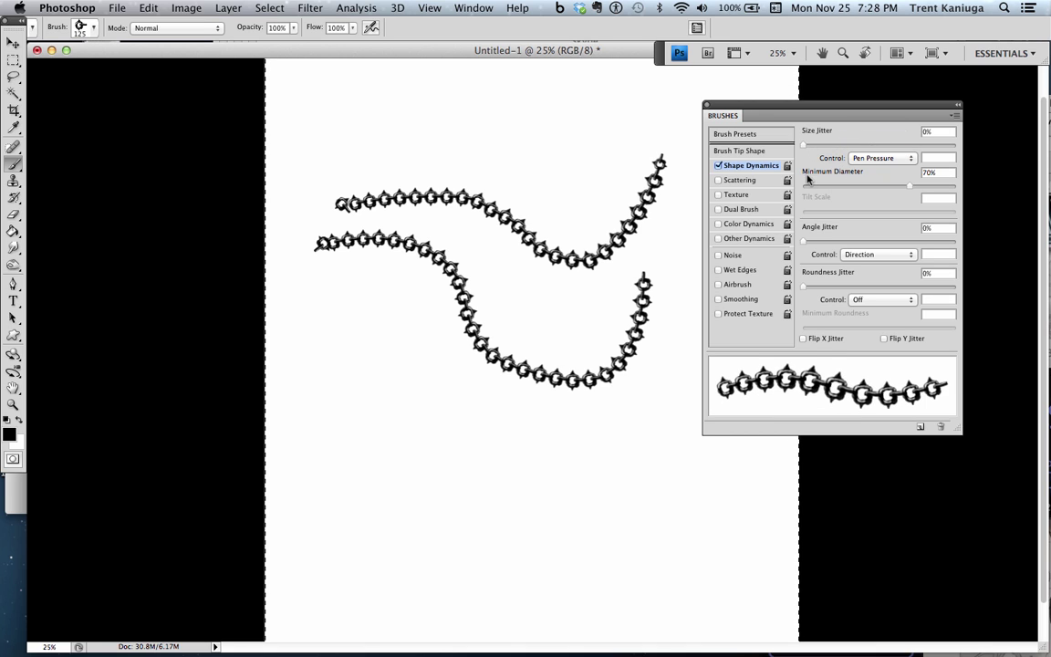
mouse_move(336, 137)
left_mouse_down()
mouse_move(459, 137)
mouse_move(551, 179)
left_mouse_up()
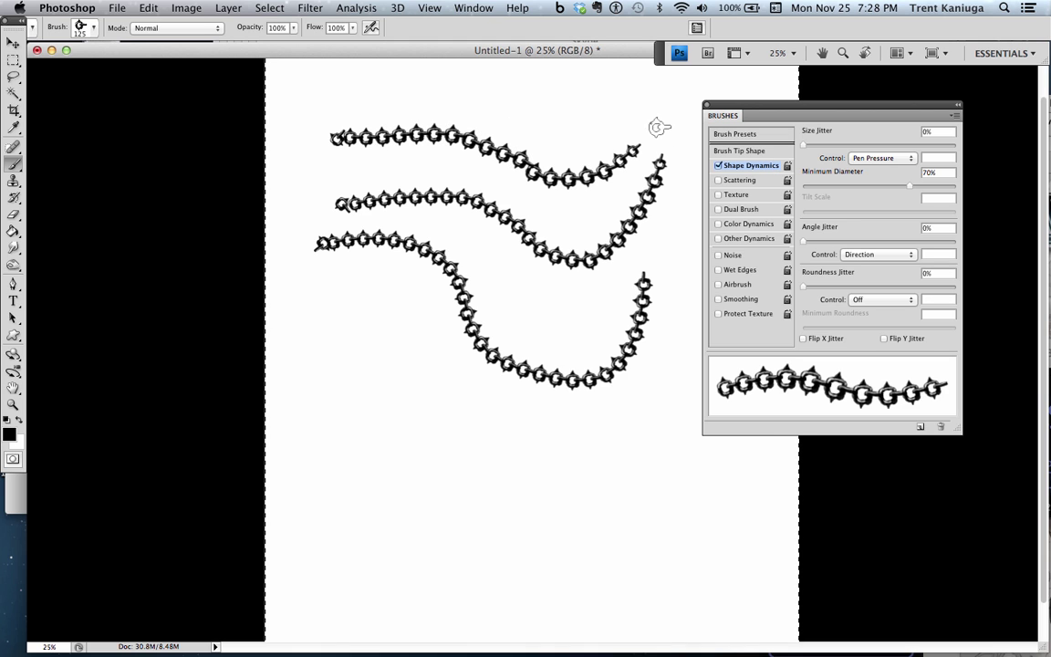
key("super+z")
- Enlarge the chain brush to 250 px, test it with a stroke across the upper canvas, and undo the stroke
key("bracketright")
key("bracketright")
key("bracketright")
key("bracketright")
mouse_move(347, 111)
left_mouse_down()
mouse_move(493, 151)
mouse_move(616, 137)
left_mouse_up()
key("super+z")
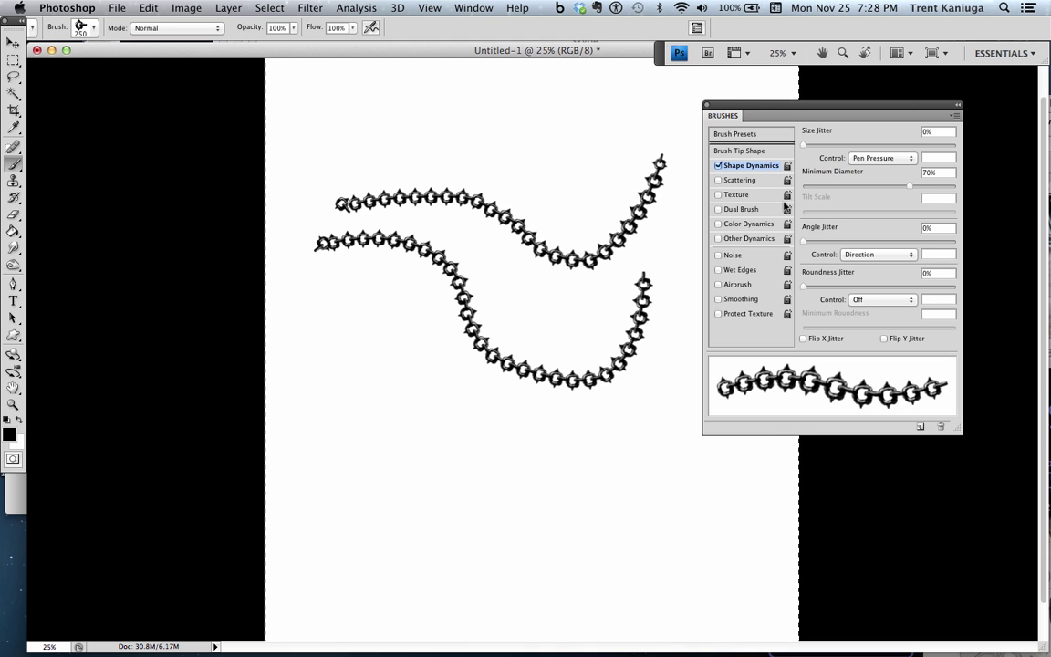
- Try Other Dynamics with Pen Pressure control in two test strokes, undo both, and disable Other Dynamics again
left_click(738, 240)
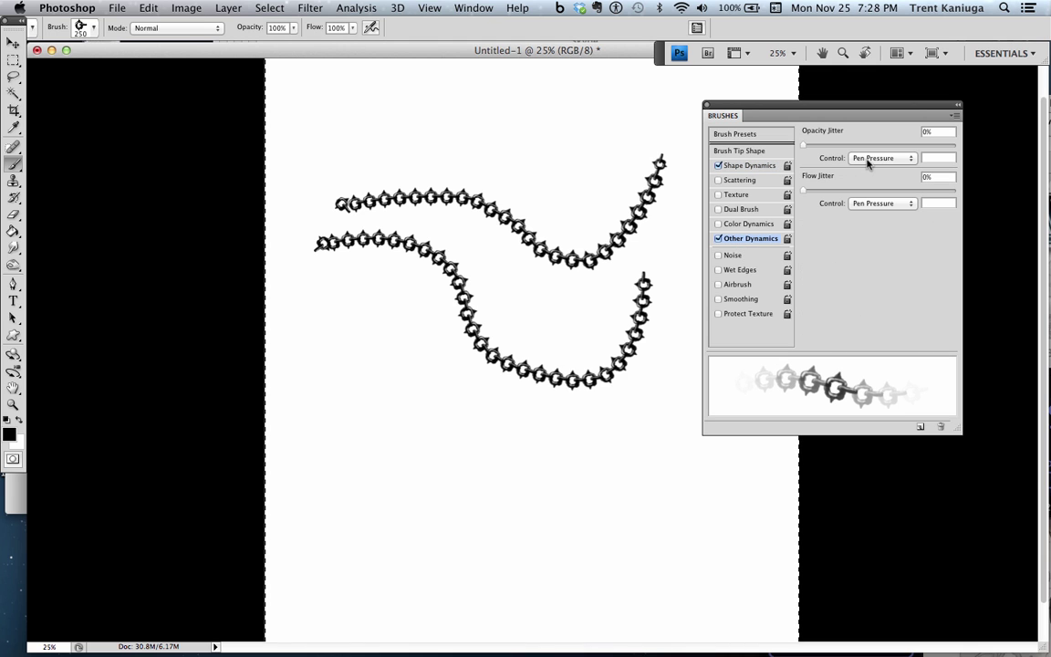
left_click_drag(463, 130, 634, 117)
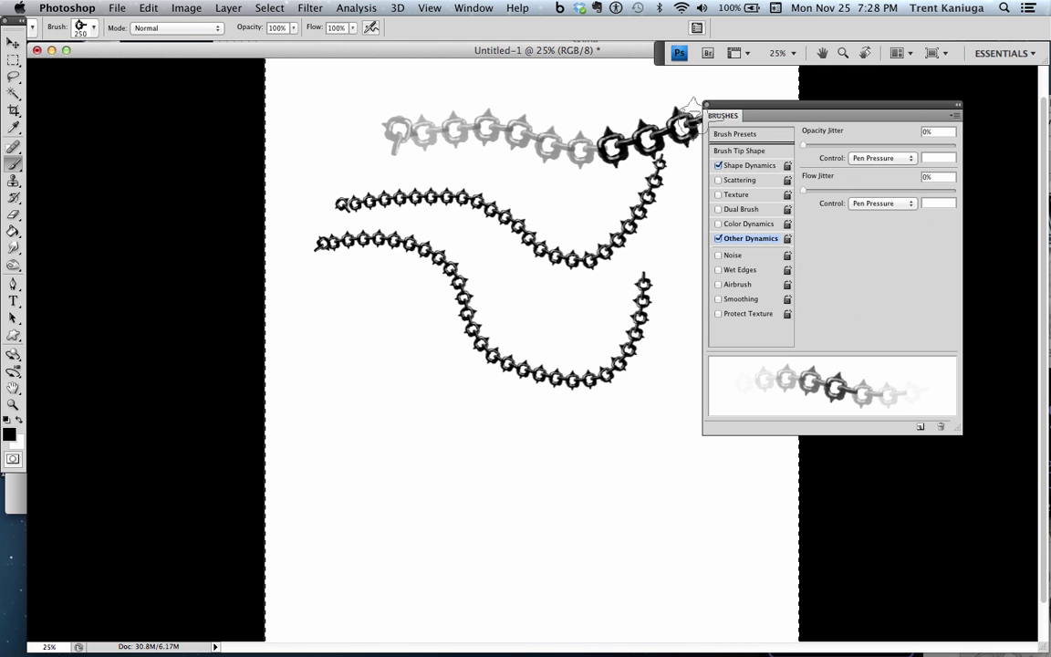
key("super+z")
left_click_drag(335, 110, 579, 127)
key("super+z")
left_click(718, 238)
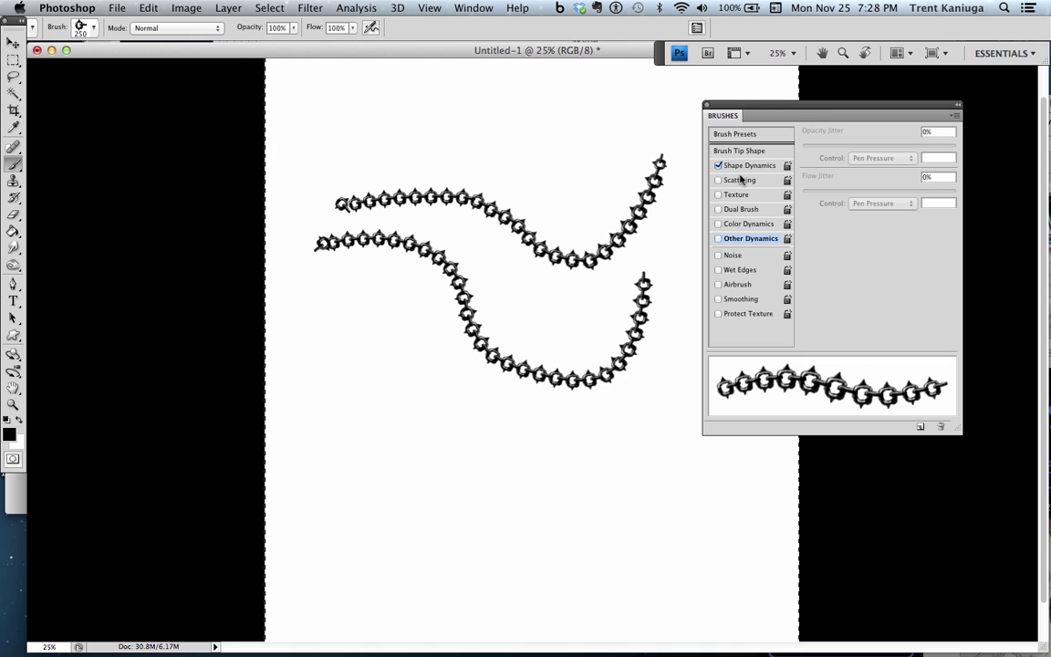
- Draw three curved 250 px spiked chains, one across the upper canvas and two across the lower half
left_click(743, 166)
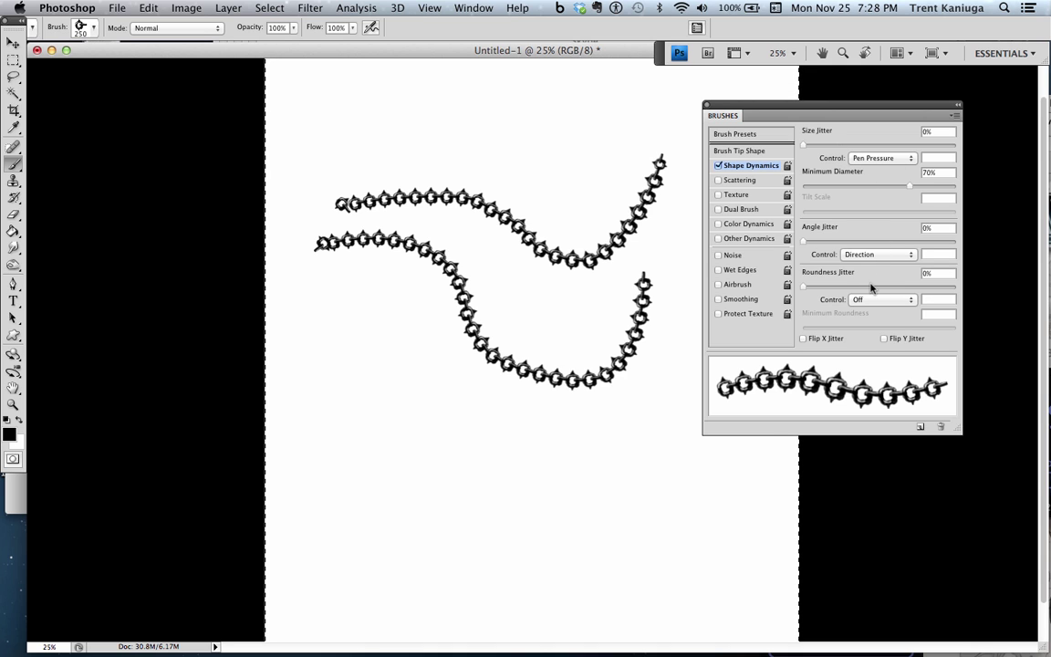
left_click_drag(369, 144, 627, 66)
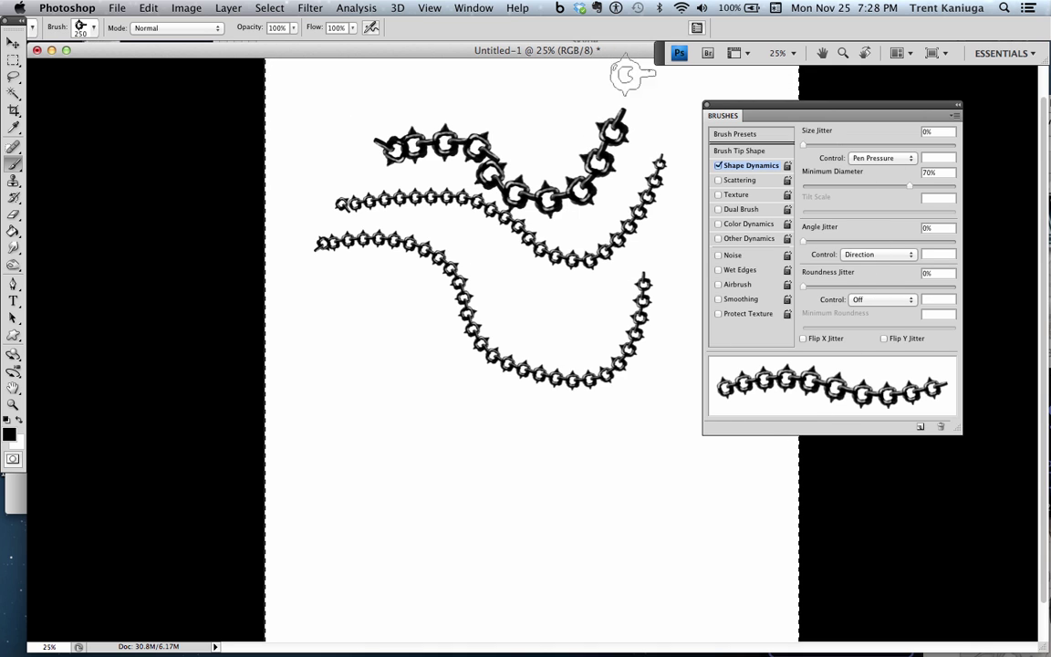
left_click_drag(319, 353, 438, 464)
mouse_move(370, 533)
left_mouse_down()
mouse_move(562, 559)
mouse_move(640, 453)
left_mouse_up()
- Save the current chain brush as a new preset named "chain brush 3"
left_click(953, 115)
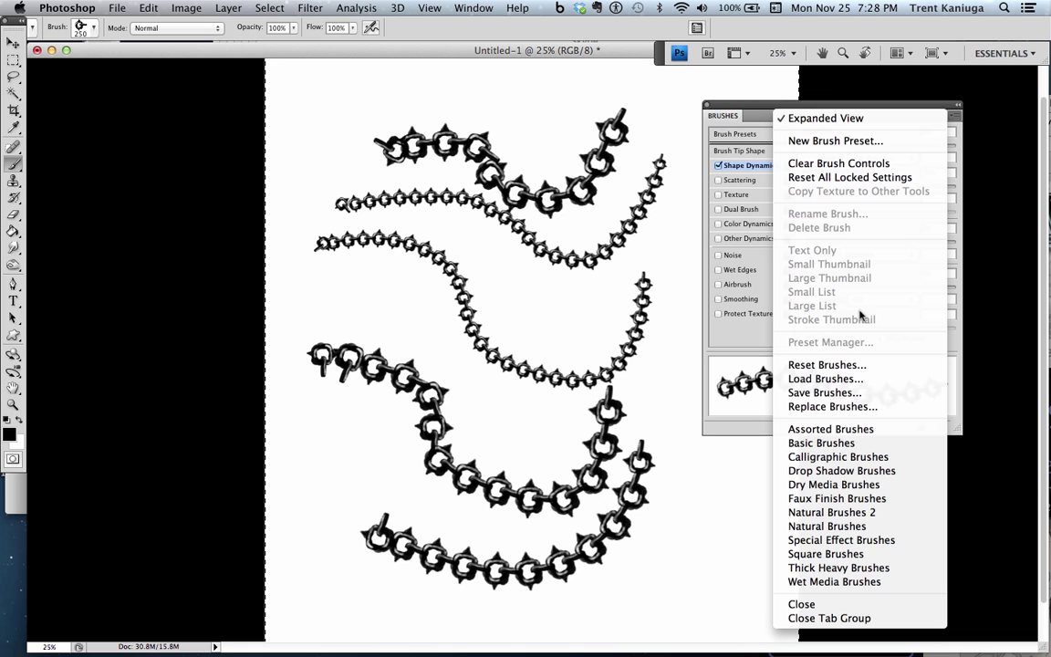
left_click(833, 141)
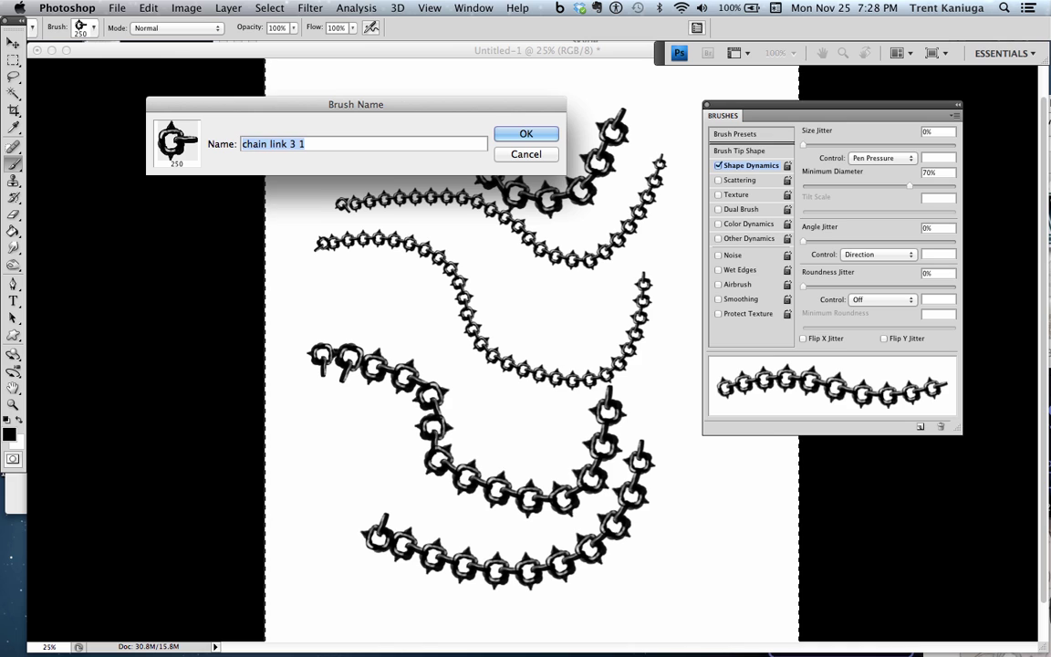
type("chain brush 3")
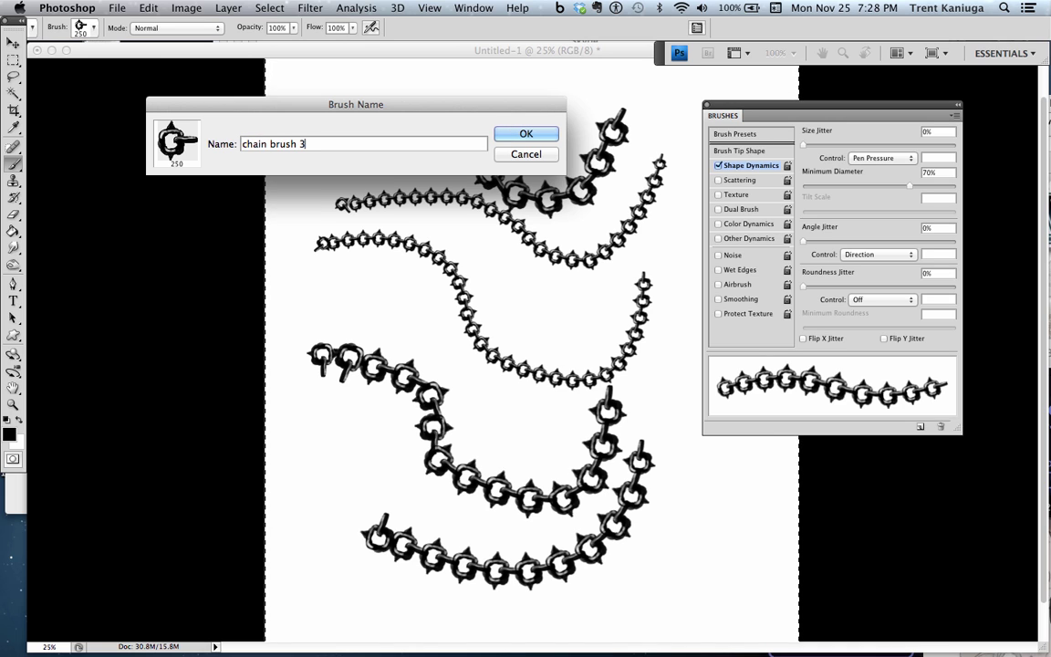
left_click(527, 134)
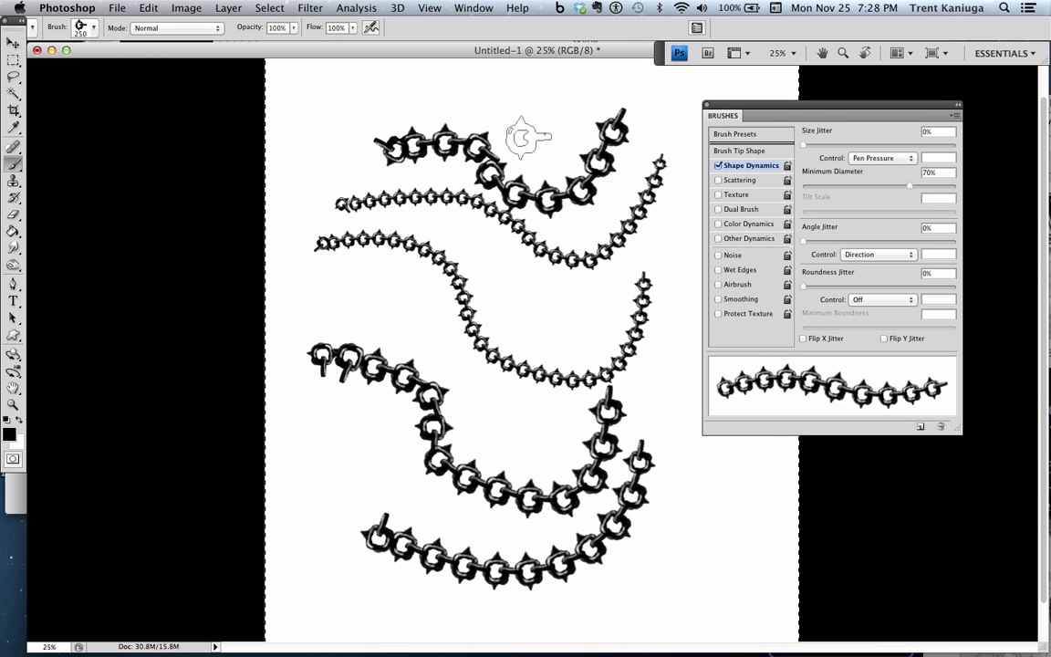
- Open the Preset Manager for brushes and delete the two unfinished chain tips of 304 and 308 px
left_click(951, 117)
right_click(467, 197)
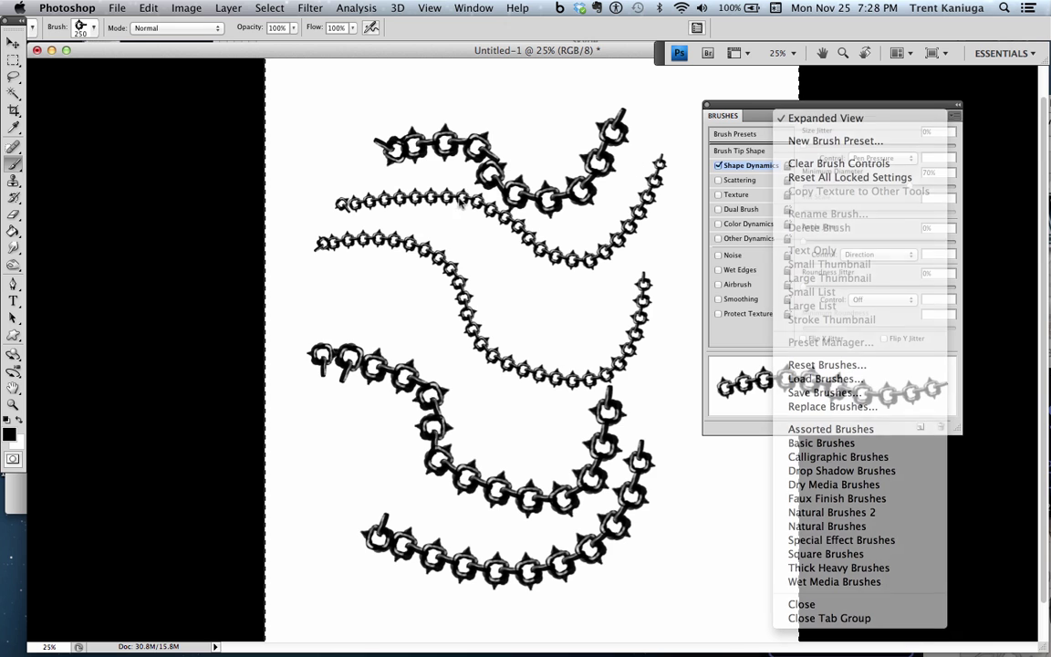
left_click(749, 210)
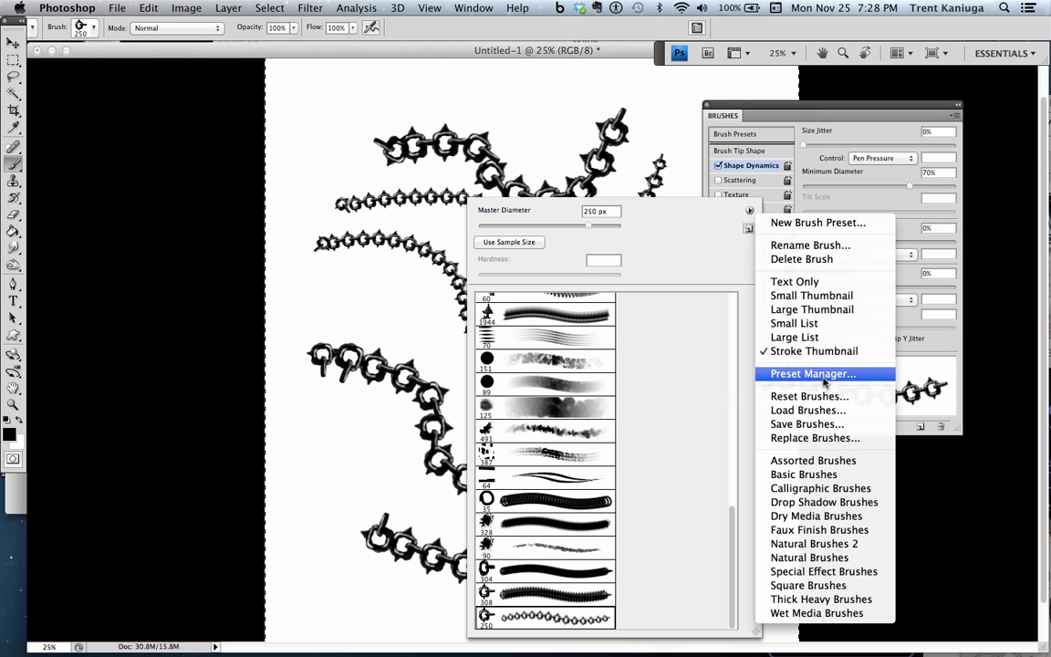
left_click(780, 304)
mouse_move(296, 66)
left_mouse_down()
mouse_move(518, 107)
mouse_move(547, 130)
left_mouse_up()
left_click(551, 274)
left_click(560, 251, "shift")
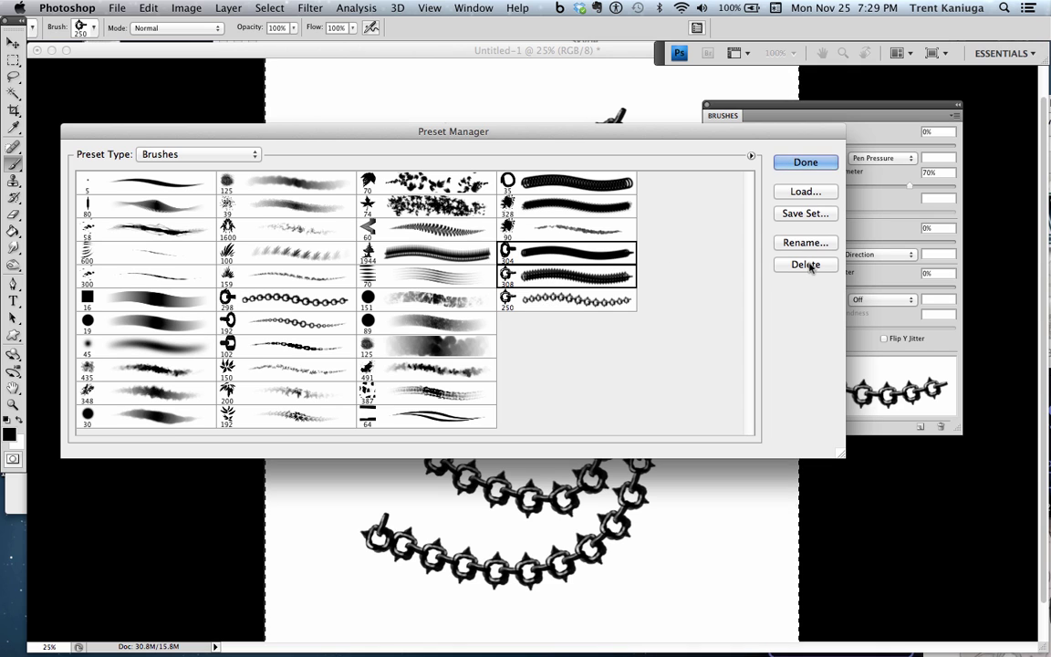
left_click(806, 264)
- Delete the 328 px and 35 px brush presets from the Preset Manager
left_click(564, 214)
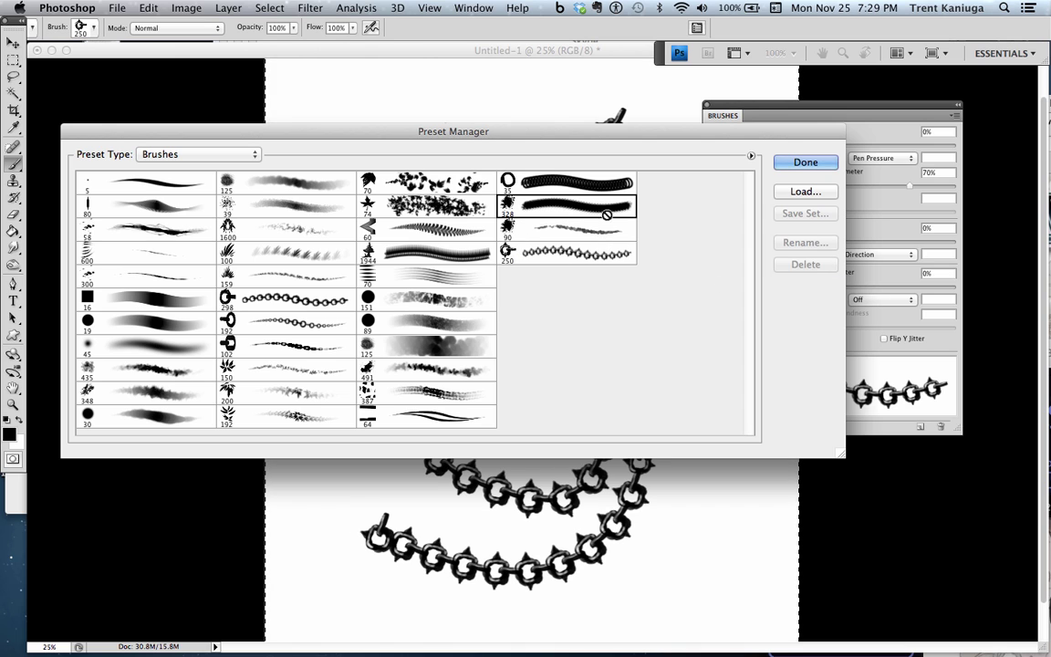
left_click(803, 265)
left_click(548, 182)
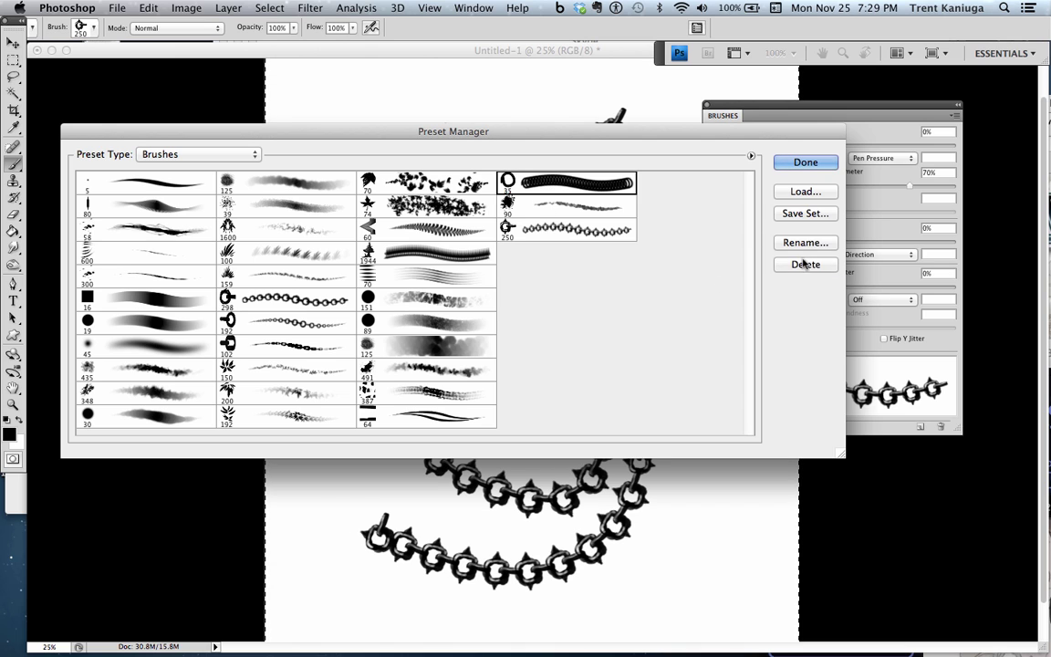
left_click(802, 264)
- Move the 250 px spiked chain preset ahead of the 298 px chain and the 90 px pencil after the 58 px brush, then finish
left_click(554, 185)
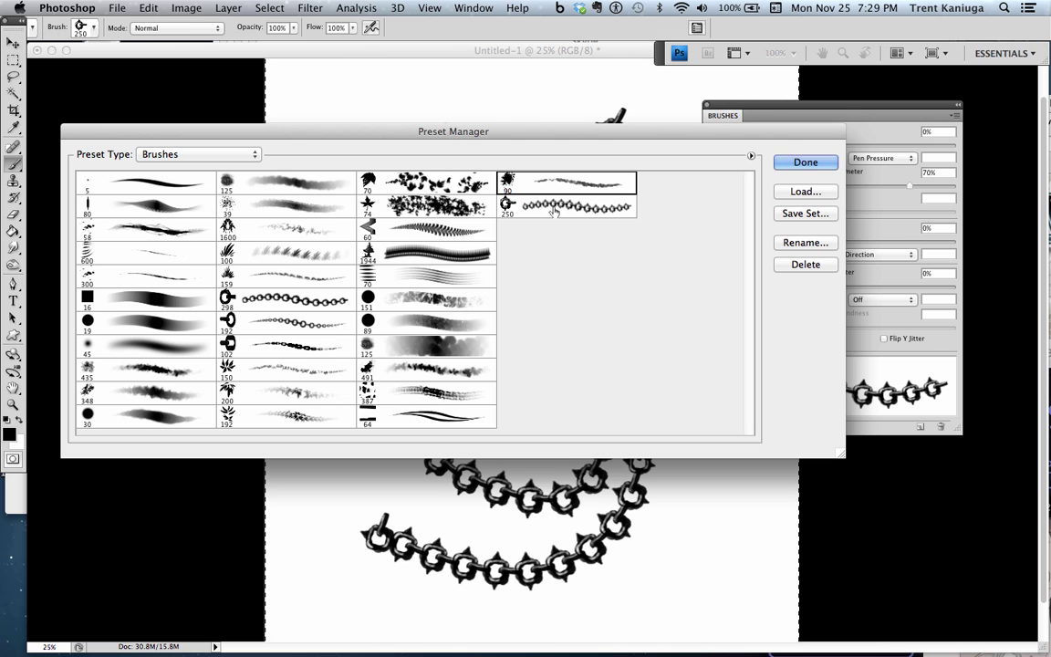
left_click_drag(559, 212, 551, 228)
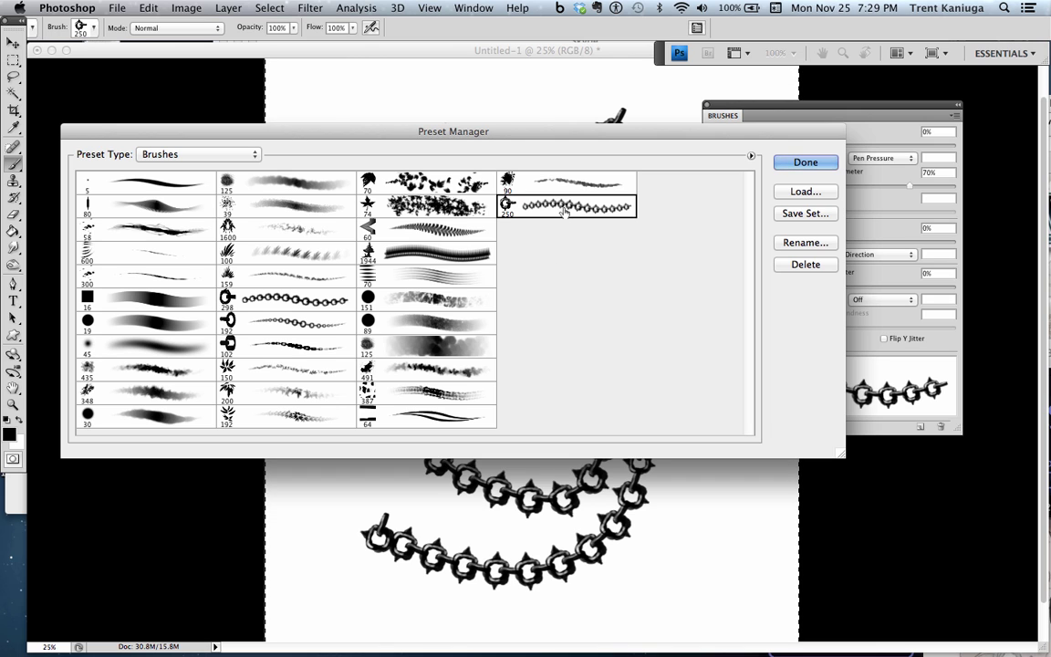
left_click_drag(633, 255, 548, 240)
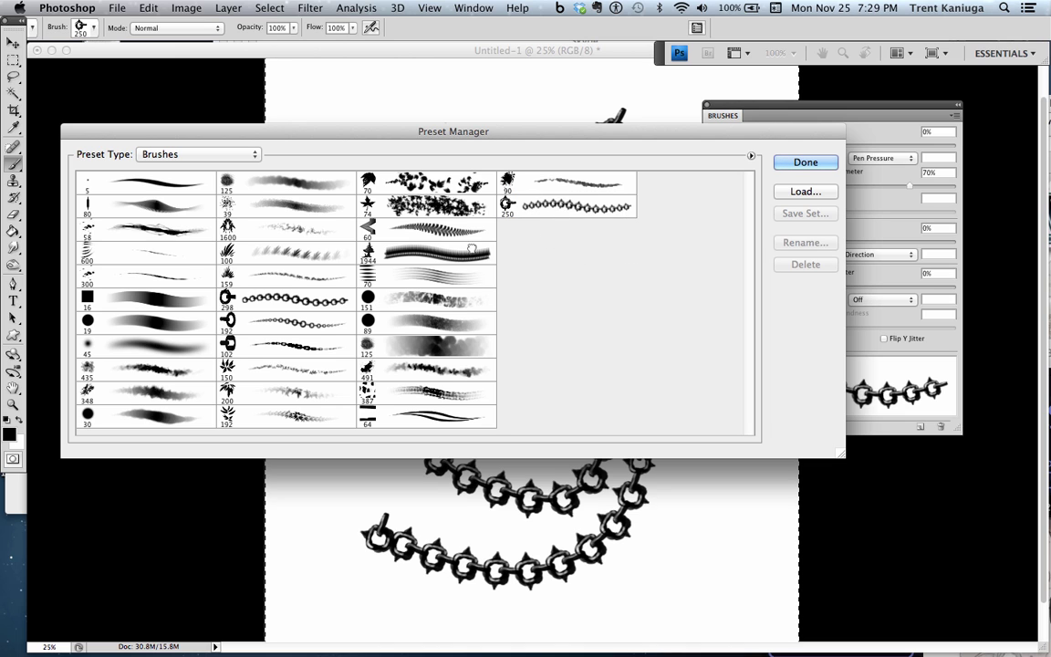
left_click_drag(290, 334, 301, 338)
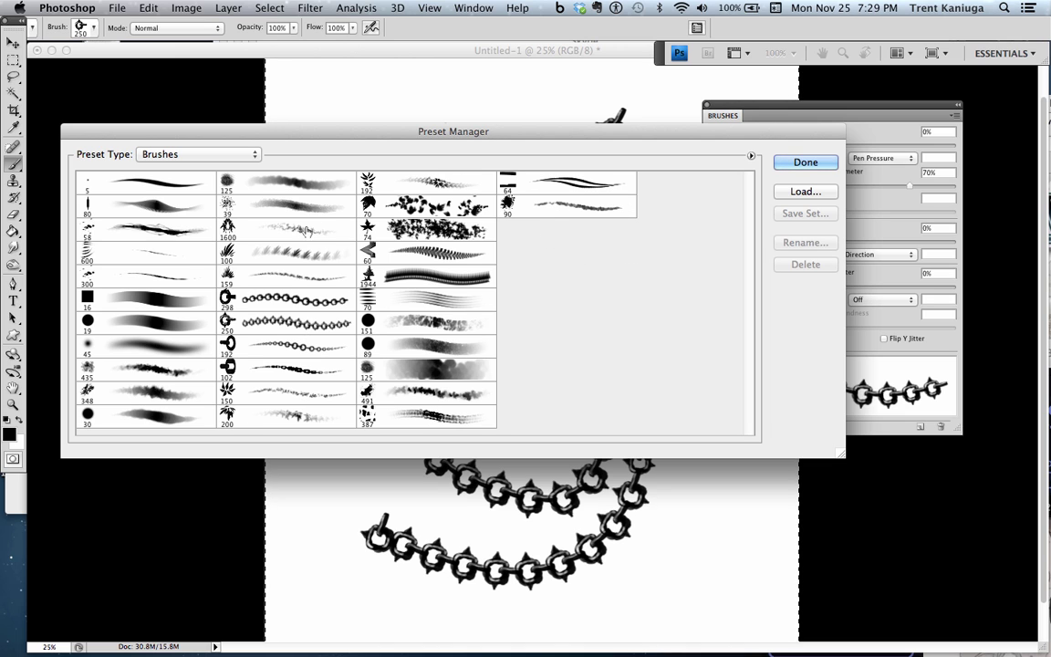
left_click_drag(293, 298, 295, 304)
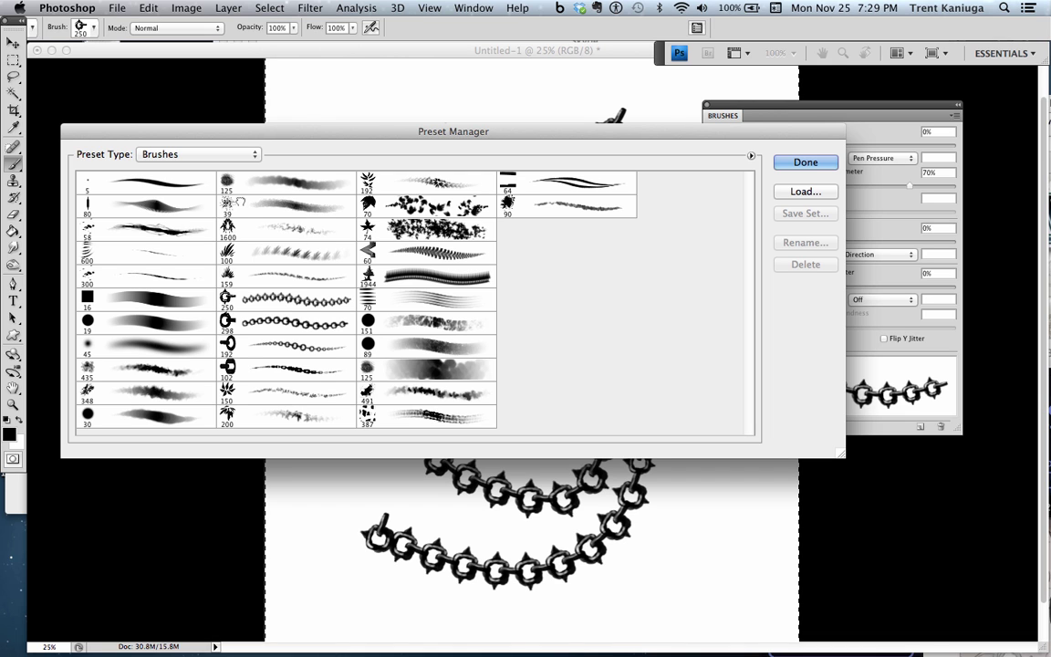
left_click_drag(149, 244, 149, 244)
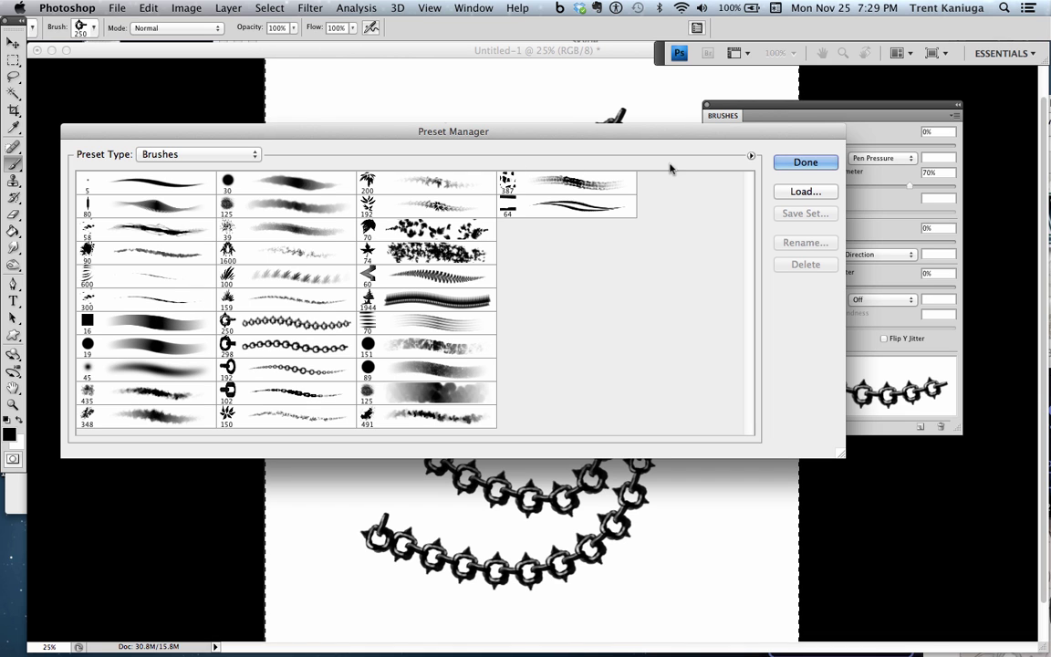
left_click(820, 170)
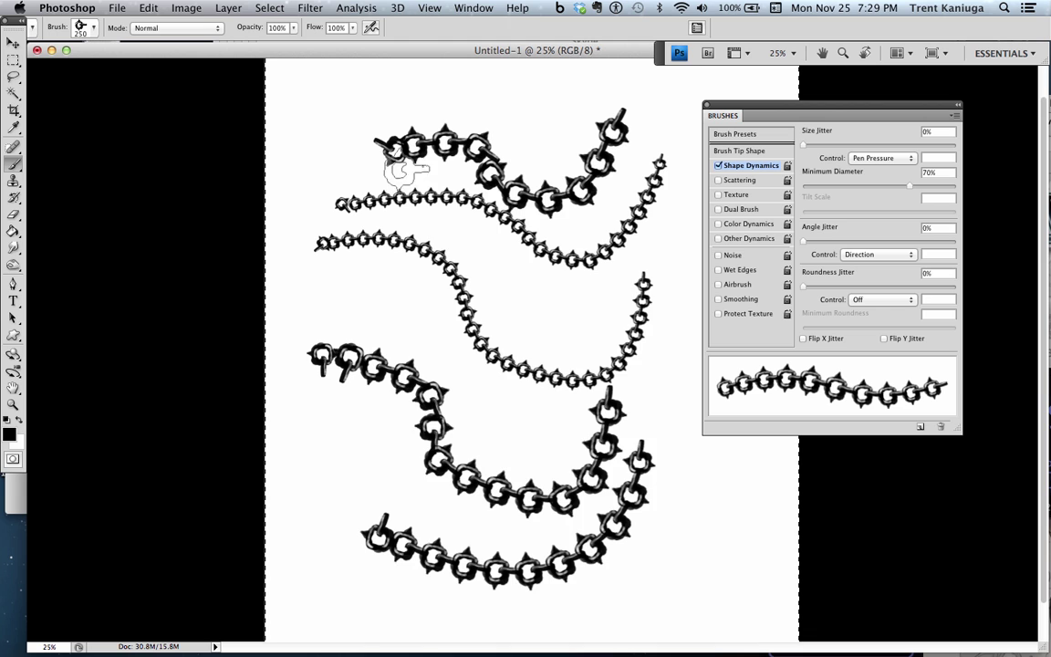
- Select the 90 px pencil brush, scribble a short zigzag below the chains, and clear the whole canvas
right_click(398, 164)
left_click_drag(658, 450, 663, 291)
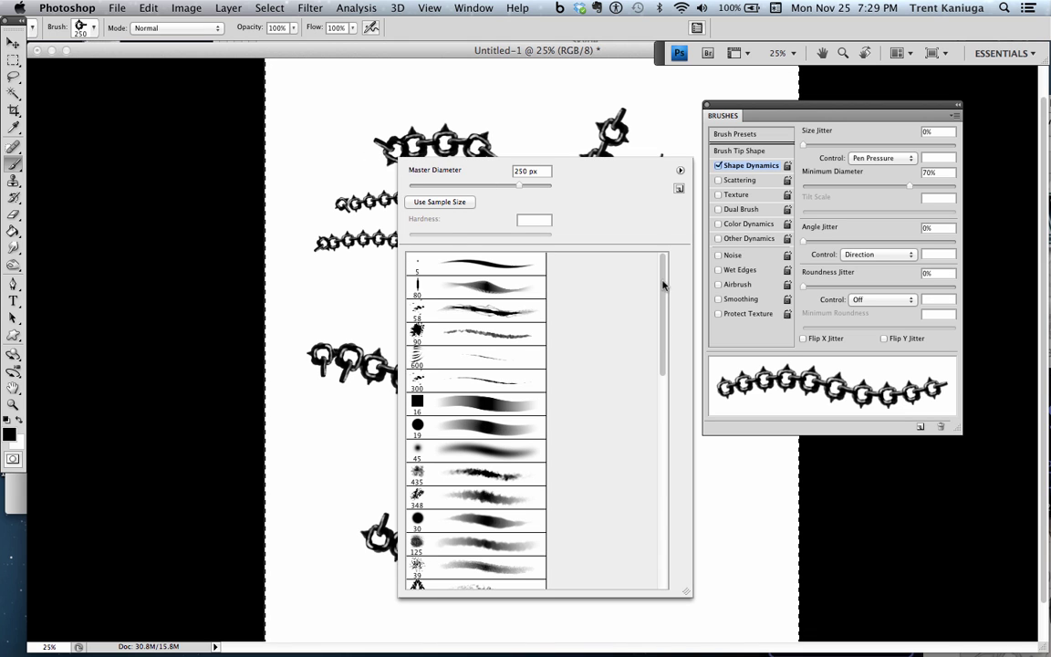
double_click(472, 336)
left_click_drag(321, 257, 349, 304)
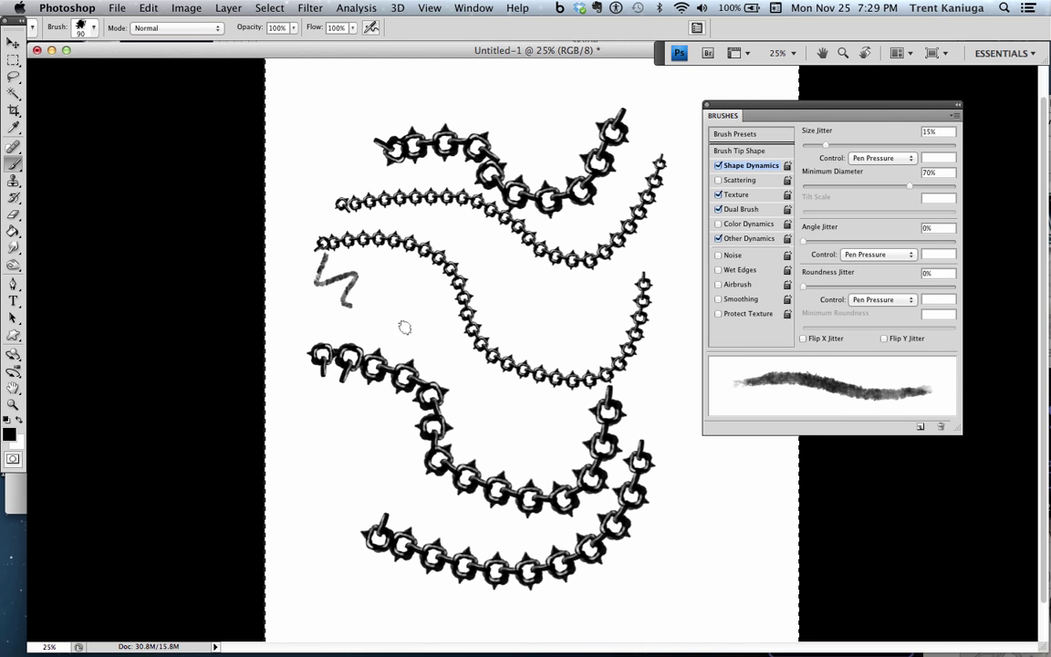
key("Delete")
- Test the pencil brush with one vertical stroke at 90 px and another at 40 px, undoing both
mouse_move(399, 178)
left_mouse_down()
mouse_move(434, 283)
mouse_move(427, 360)
left_mouse_up()
key("super+z")
key("bracketleft")
key("bracketleft")
key("bracketleft")
left_click_drag(429, 161, 413, 357)
key("super+z")
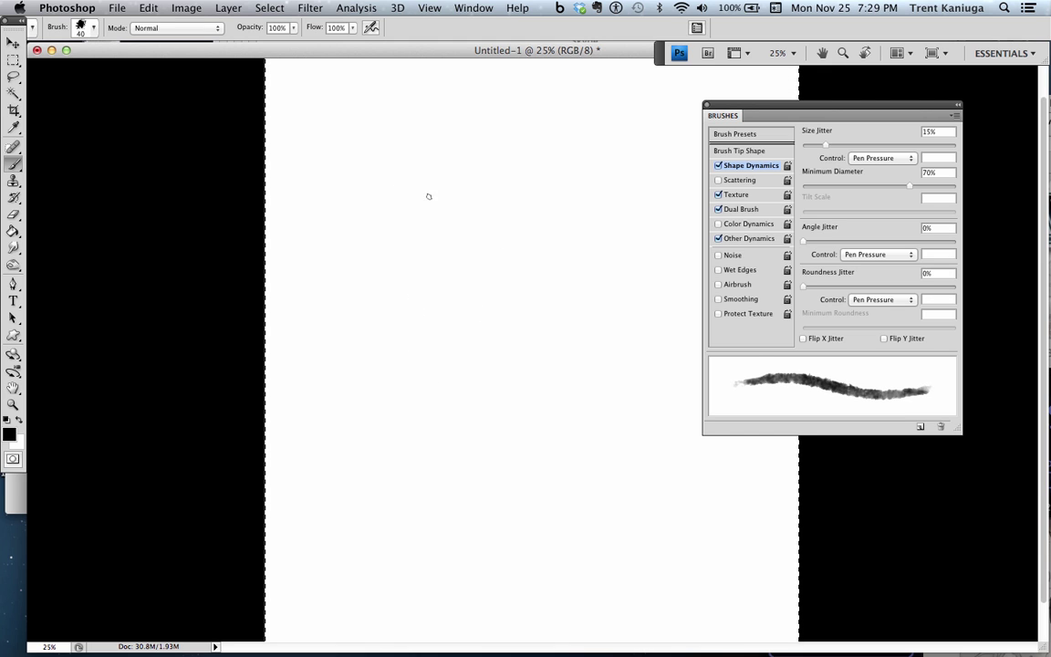
- Reselect the 90 px pencil preset, draw one long test stroke, and undo it
right_click(436, 196)
left_click(519, 378)
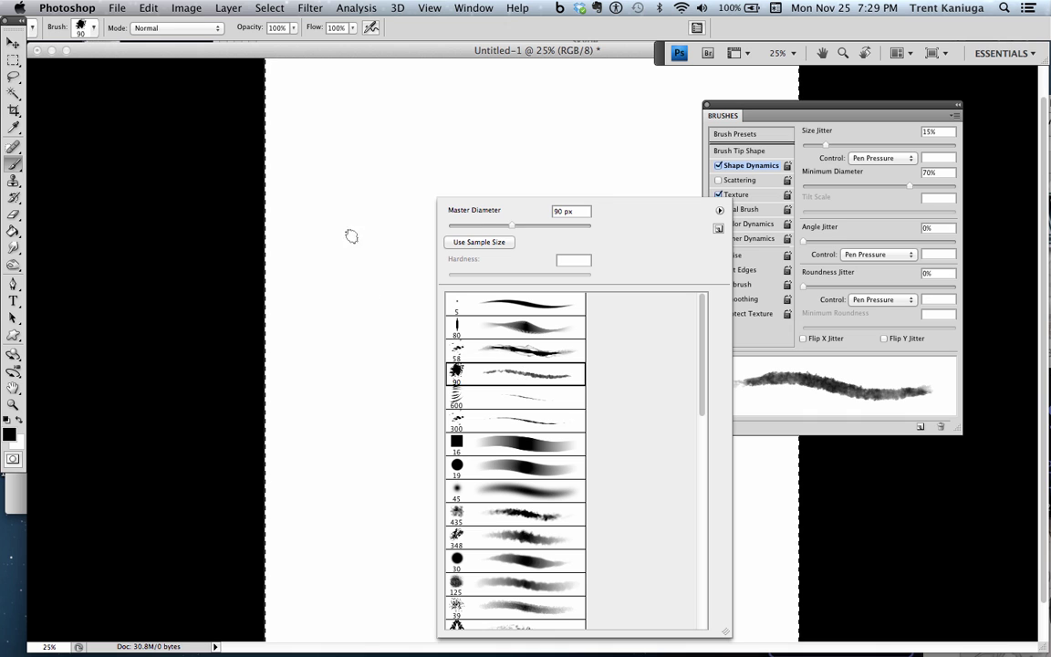
left_click_drag(404, 160, 403, 387)
key("super+z")
- Choose the 250 px spiked chain preset, draw a vertical chain down the canvas, and undo it
right_click(406, 208)
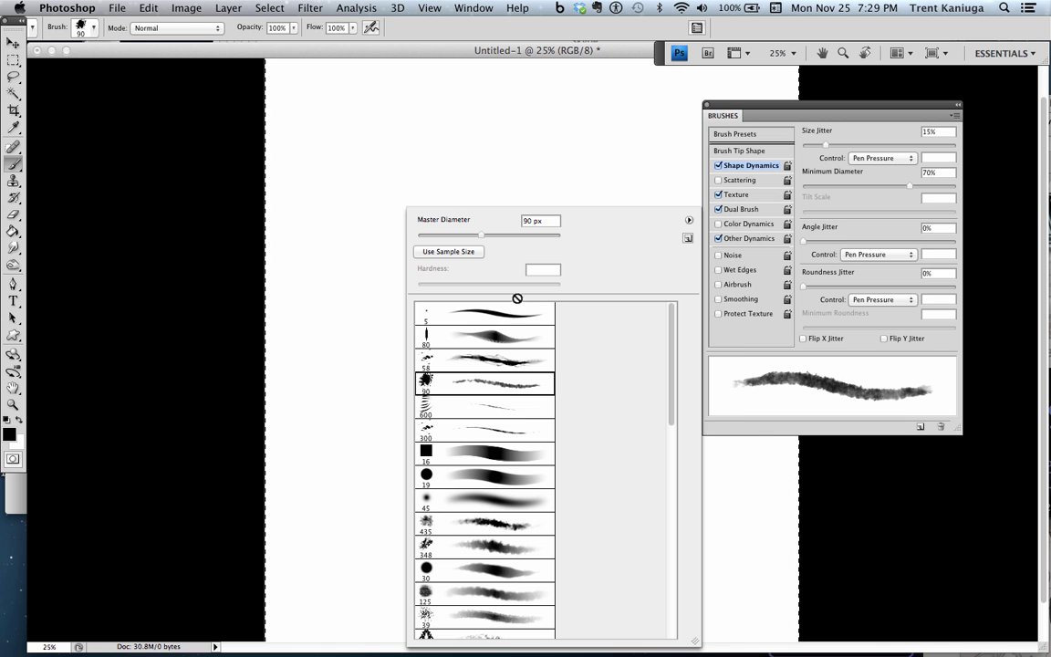
left_click_drag(669, 342, 668, 459)
left_click(484, 404)
left_click_drag(392, 105, 406, 525)
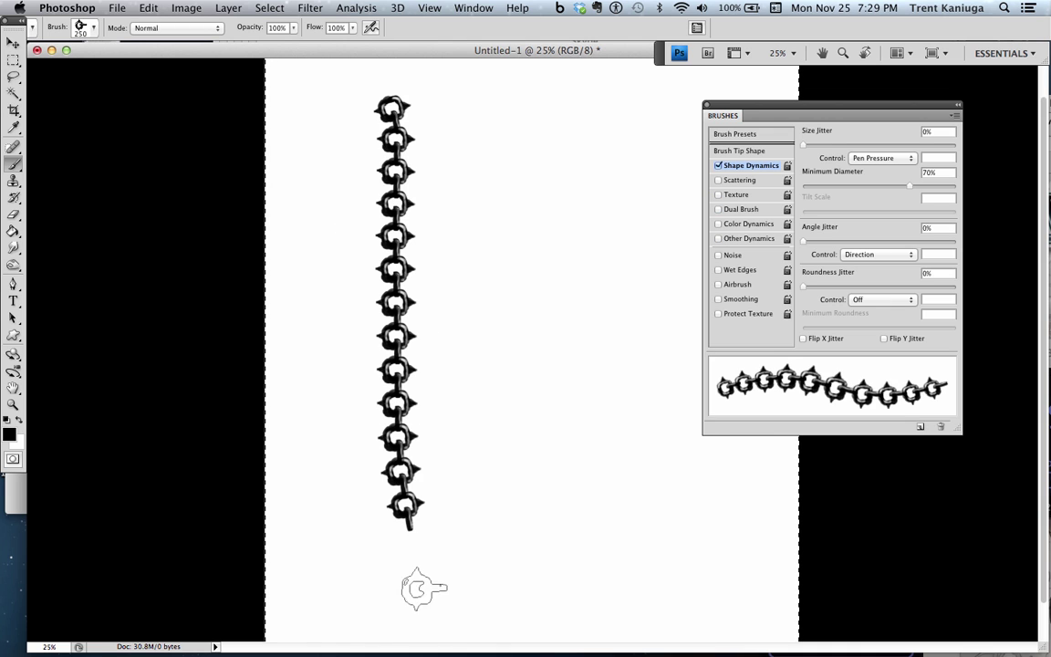
key("super+z")
- Select the 150 px leaf brush preset, draw a test stroke across the canvas, and undo it
right_click(411, 206)
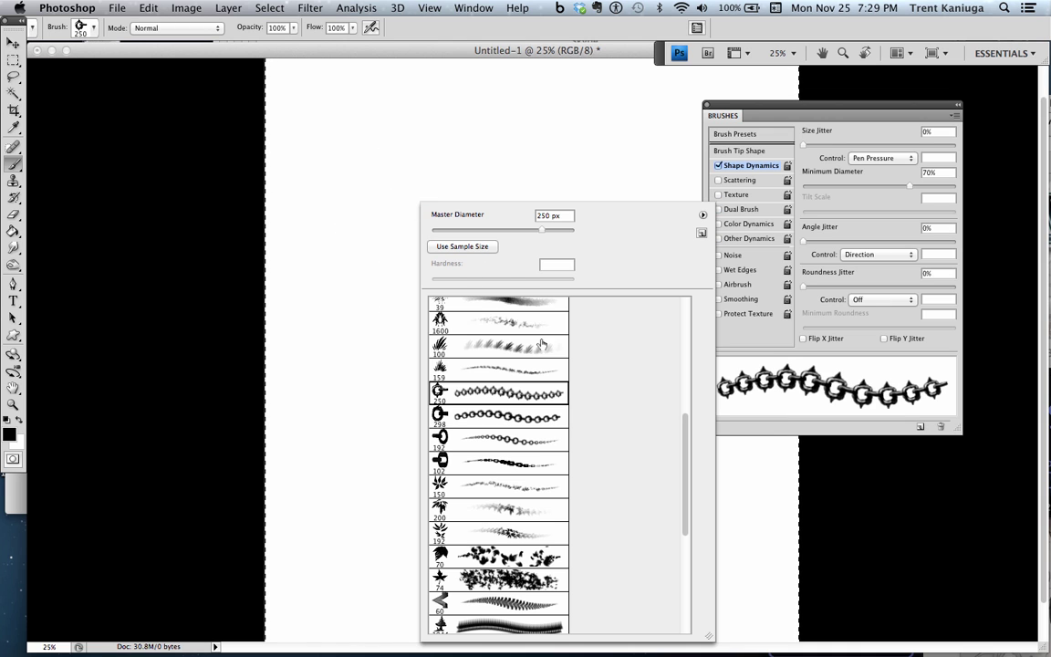
scroll(682, 452, "down", 3)
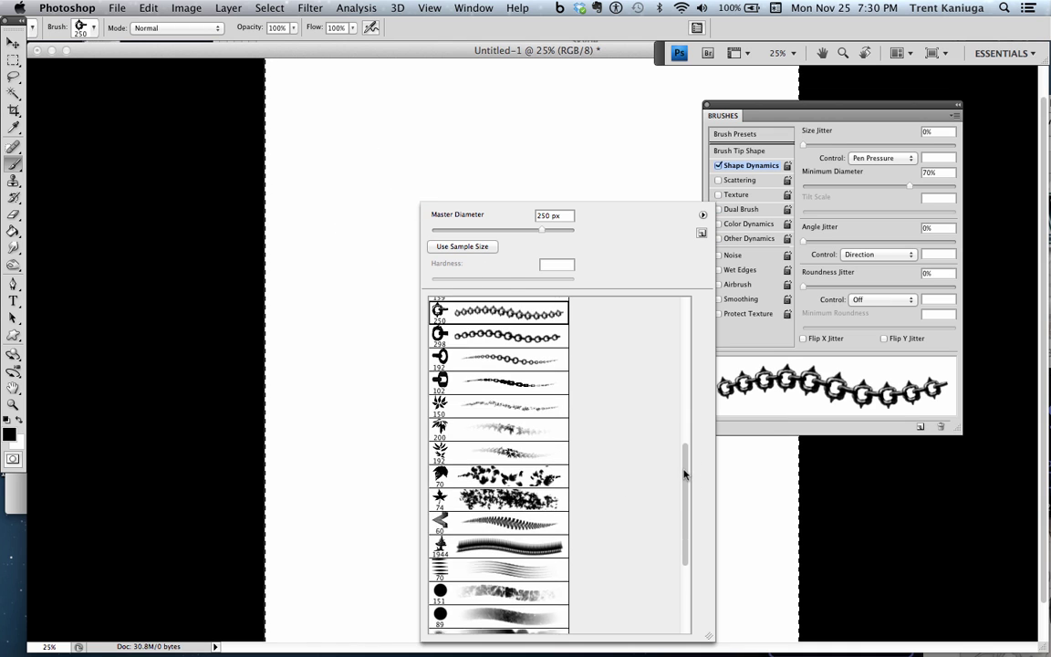
left_click(498, 407)
mouse_move(353, 248)
left_mouse_down()
mouse_move(481, 150)
mouse_move(529, 272)
left_mouse_up()
key("super+z")
- Enlarge the leaf brush to 400 px and paint a winding stroke of leaves in the upper part of the canvas
key("bracketright")
key("bracketright")
key("bracketright")
key("bracketright")
left_click_drag(378, 245, 447, 351)
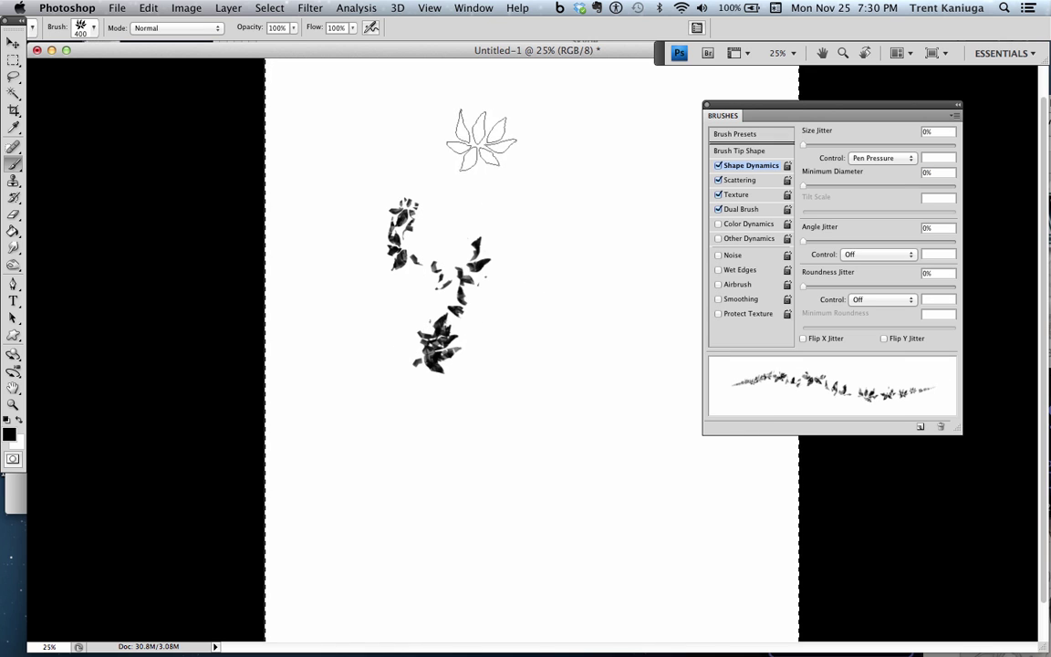
- Undo the winding leaf stroke, paint more clustered test strokes with the 400 px leaf brush, and undo them
key("super+z")
key("bracketright")
mouse_move(434, 230)
left_mouse_down()
mouse_move(494, 342)
mouse_move(504, 240)
left_mouse_up()
key("super+z")
left_click(491, 258)
left_click_drag(403, 286, 475, 191)
key("super+z")
left_click_drag(401, 272, 465, 330)
mouse_move(456, 290)
left_mouse_down()
mouse_move(526, 216)
mouse_move(480, 273)
mouse_move(532, 308)
left_mouse_up()
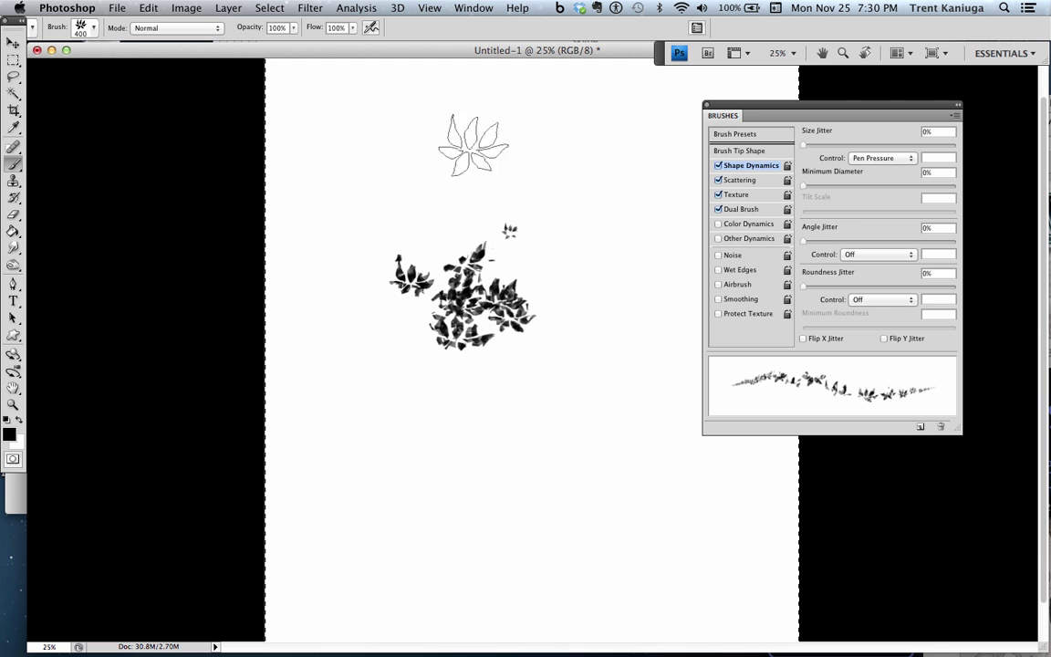
key("super+z")
- Choose the 200 px drooping-leaf preset, paint test strokes, and cover the marks in white with the brush enlarged to 400 px
right_click(444, 219)
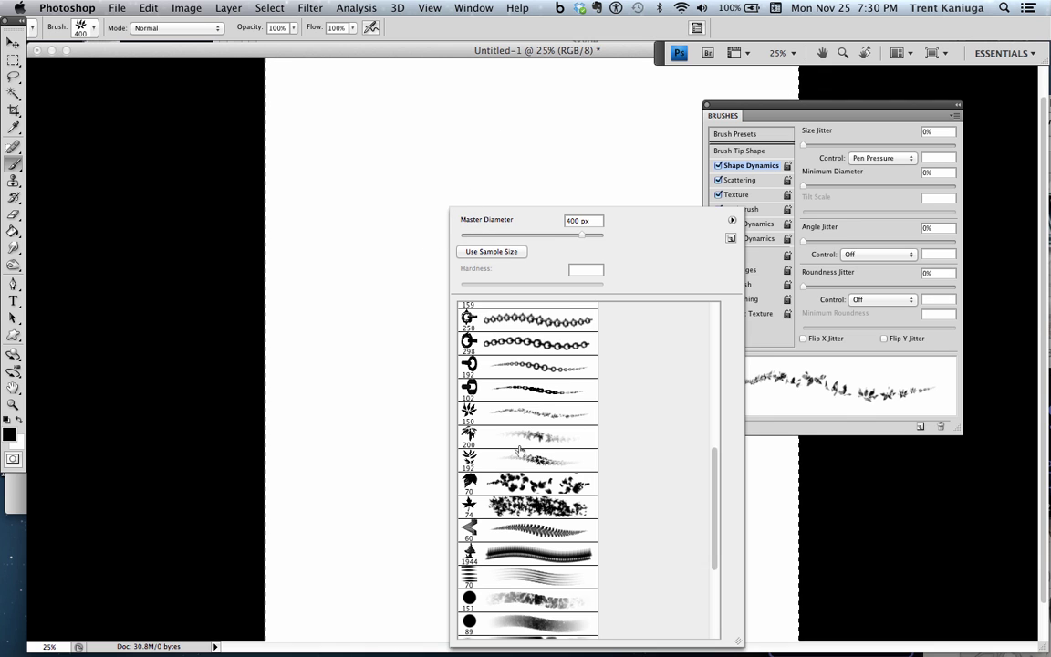
left_click(516, 440)
left_click_drag(417, 224, 423, 375)
key("super+z")
mouse_move(427, 266)
left_mouse_down()
mouse_move(414, 330)
mouse_move(438, 294)
mouse_move(481, 296)
mouse_move(432, 292)
mouse_move(469, 297)
mouse_move(435, 274)
mouse_move(416, 287)
mouse_move(396, 273)
mouse_move(386, 320)
mouse_move(401, 269)
mouse_move(363, 351)
mouse_move(384, 257)
mouse_move(394, 255)
mouse_move(375, 258)
mouse_move(433, 254)
mouse_move(467, 235)
mouse_move(483, 255)
mouse_move(347, 265)
mouse_move(387, 253)
mouse_move(455, 323)
mouse_move(355, 254)
left_mouse_up()
key("super+z")
left_click(519, 277, "alt")
key("bracketright")
key("bracketright")
key("bracketright")
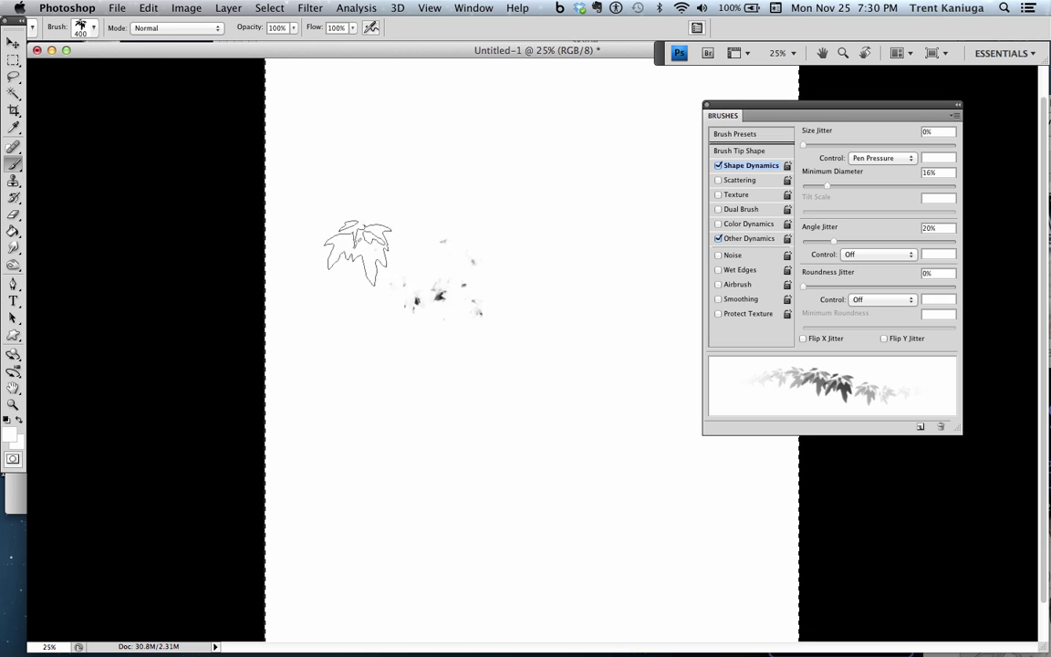
- Select the 70 px scattered leaf preset, switch the paint colour back to black, draw test strokes, and undo them
right_click(458, 235)
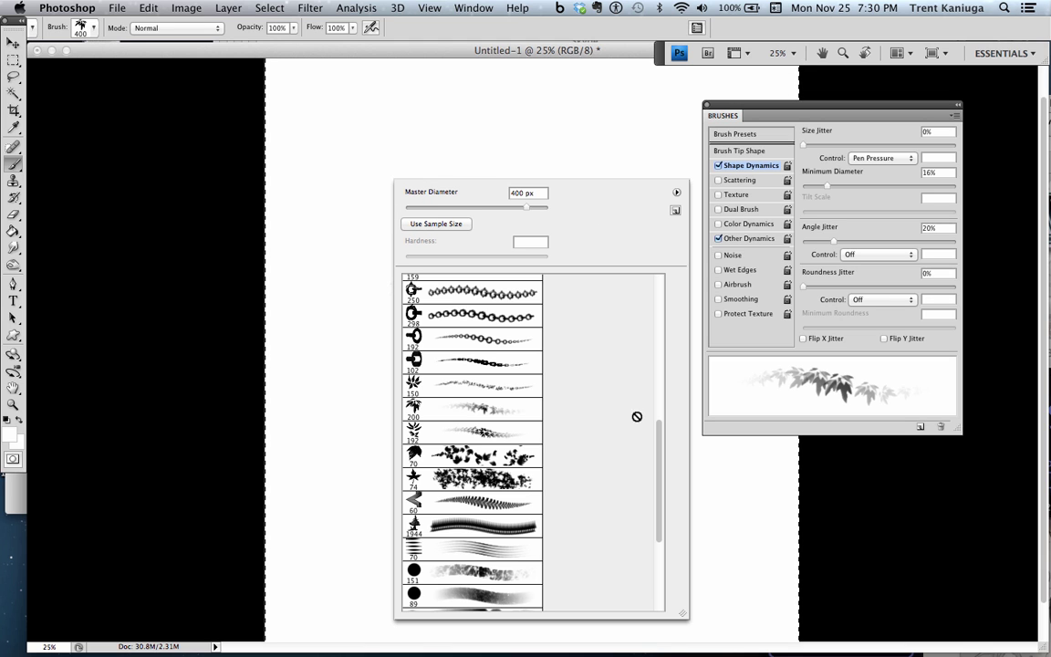
left_click(526, 462)
key("Return")
key("x")
mouse_move(383, 278)
left_mouse_down()
mouse_move(347, 291)
mouse_move(575, 363)
left_mouse_up()
key("super+z")
mouse_move(446, 268)
left_mouse_down()
mouse_move(495, 237)
mouse_move(561, 257)
left_mouse_up()
key("super+z")
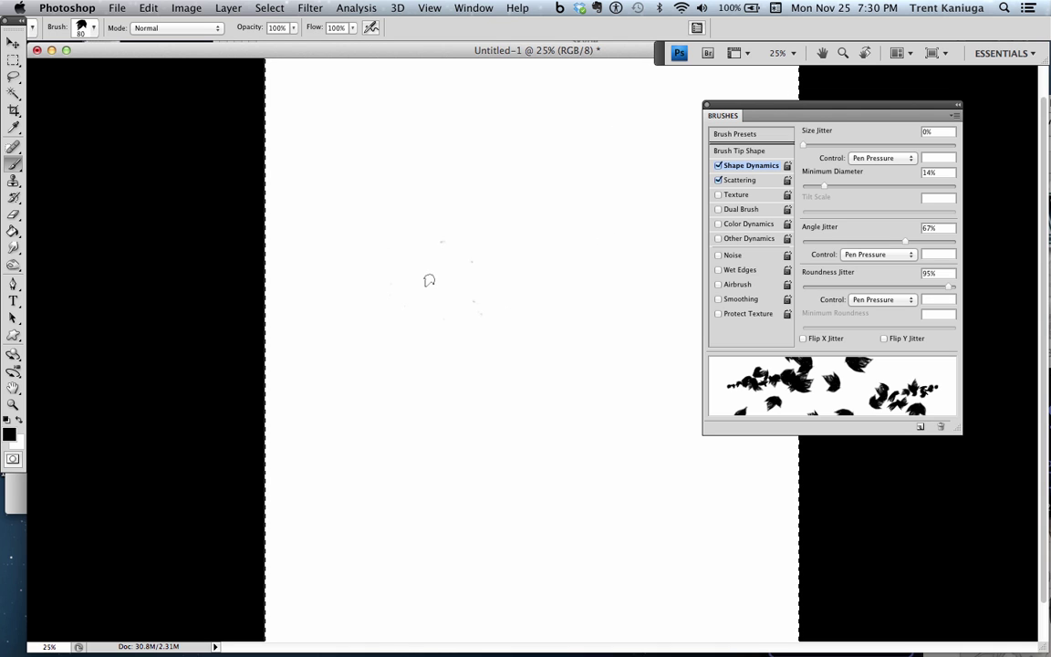
- Enlarge the scattered leaf brush to 200 px, paint a diagonal trail of leaves across the canvas, and undo it
key("bracketright")
key("bracketright")
key("bracketright")
mouse_move(382, 266)
left_mouse_down()
mouse_move(487, 283)
mouse_move(573, 372)
left_mouse_up()
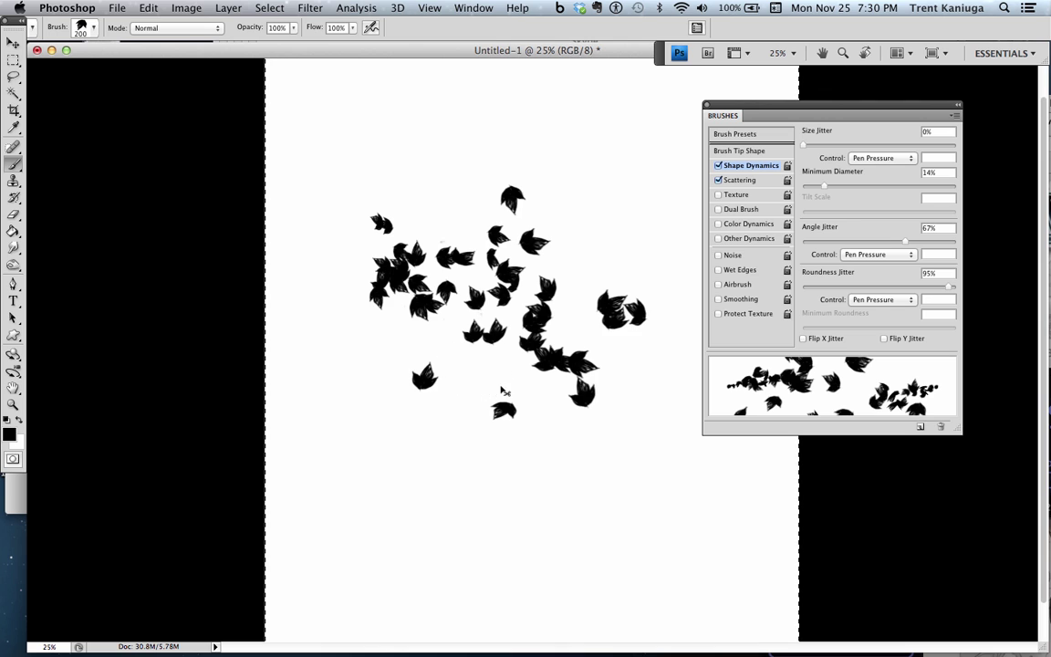
key("super+z")
- Choose the 60 px chevron tread preset, draw a diagonal test stroke, and undo it
right_click(379, 263)
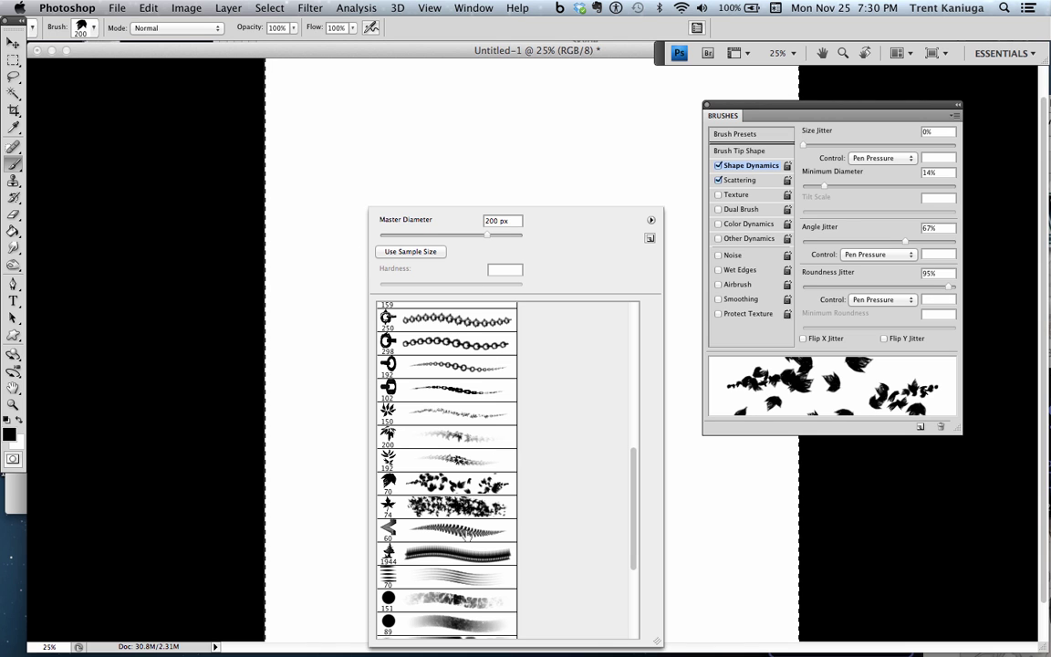
left_click(472, 537)
left_click_drag(330, 406, 589, 228)
key("super+z")
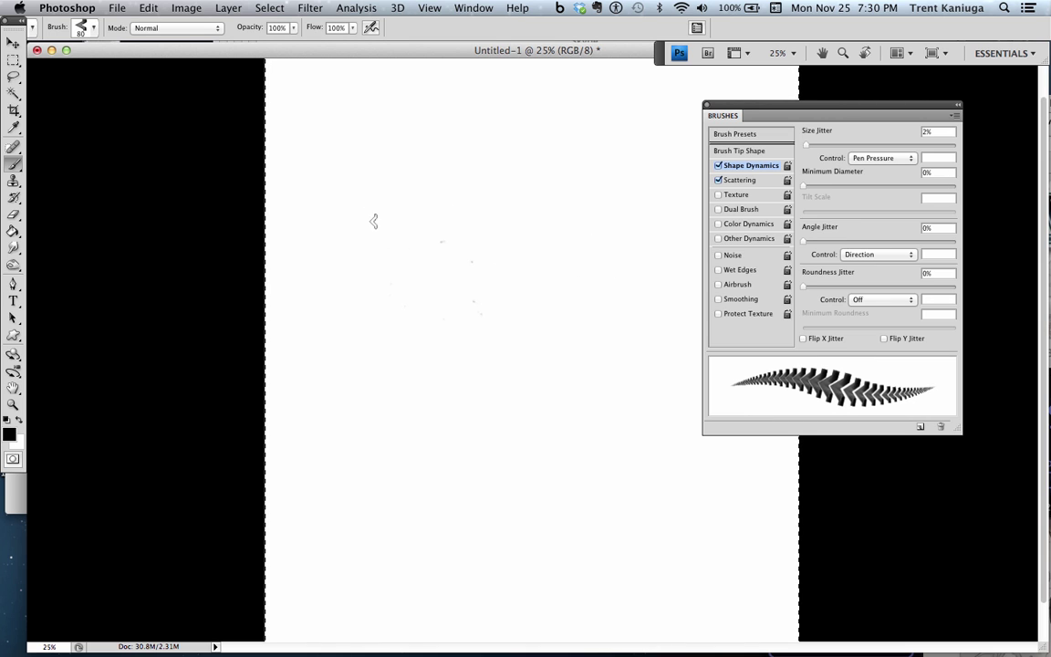
- Try larger sizes of the chevron tread brush, then draw a curved vertical stroke down the canvas at 100 px
key("bracketright")
key("bracketright")
key("bracketright")
key("bracketright")
mouse_move(401, 162)
left_mouse_down()
mouse_move(397, 320)
mouse_move(465, 383)
left_mouse_up()
key("super+z")
left_click_drag(399, 164, 428, 465)
key("super+z")
key("bracketleft")
left_click_drag(395, 178, 390, 451)
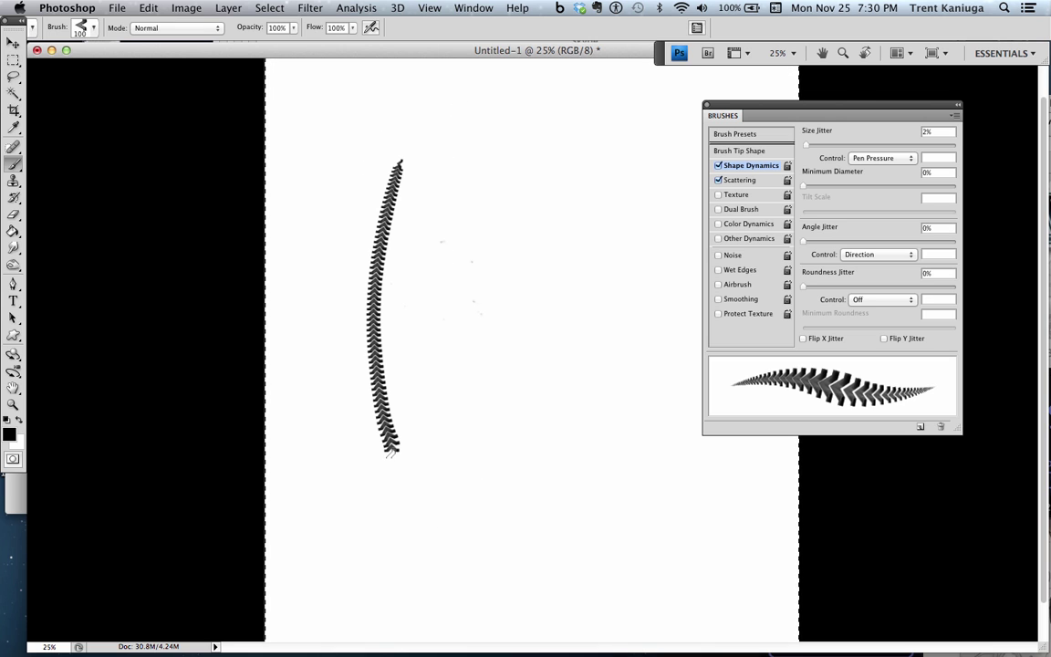
- Choose the 16 px square brush preset and sketch torso outlines around the vertical tread stroke
right_click(370, 174)
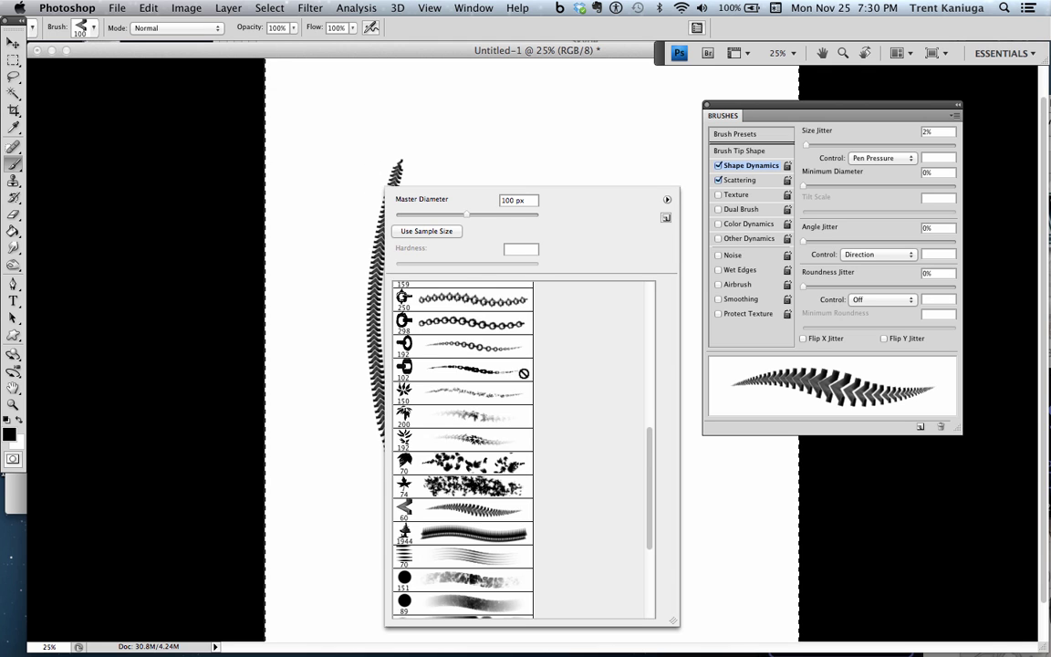
left_click_drag(649, 453, 615, 264)
left_click(465, 433)
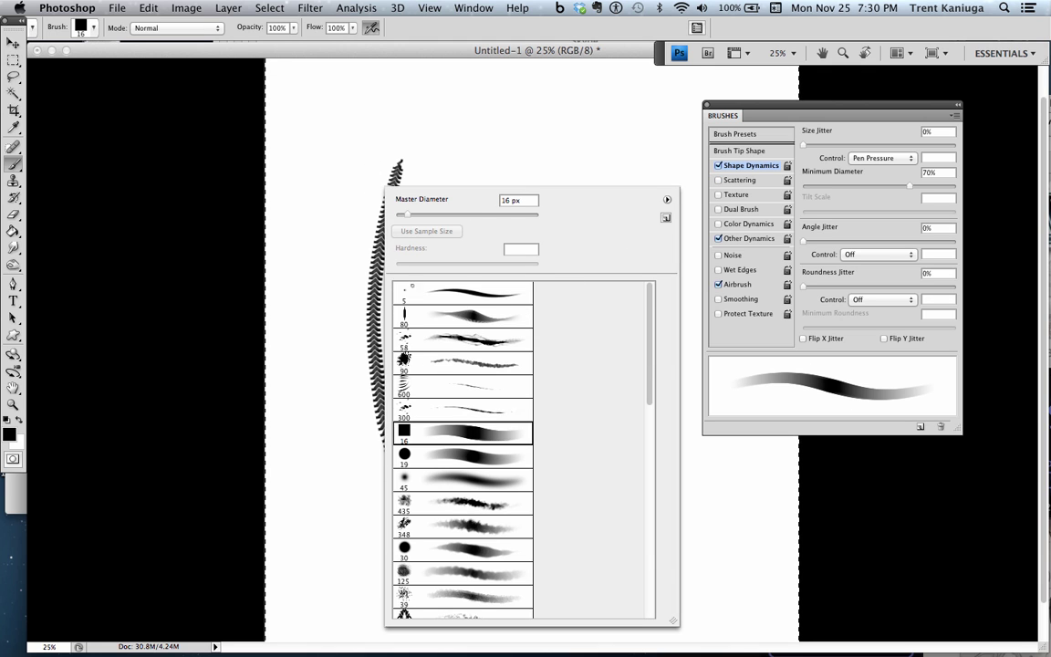
key("Return")
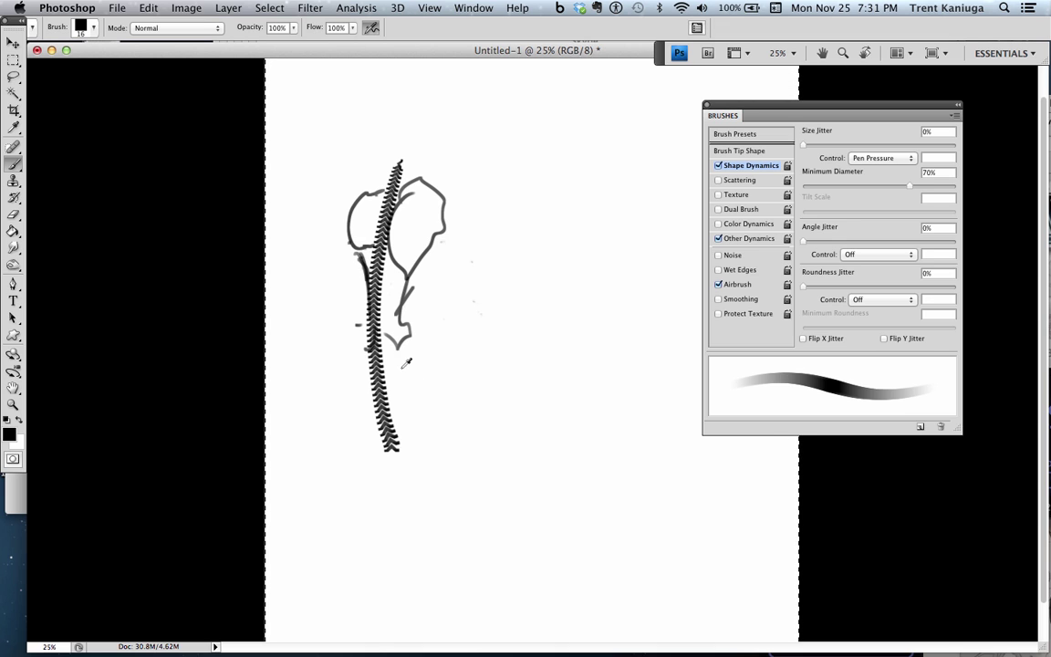
- Enlarge the square brush to 40 px and paint white over the lower end of the tread stroke
key("bracketright")
key("bracketright")
key("bracketright")
left_click_drag(372, 397, 403, 380)
left_click_drag(374, 428, 416, 404)
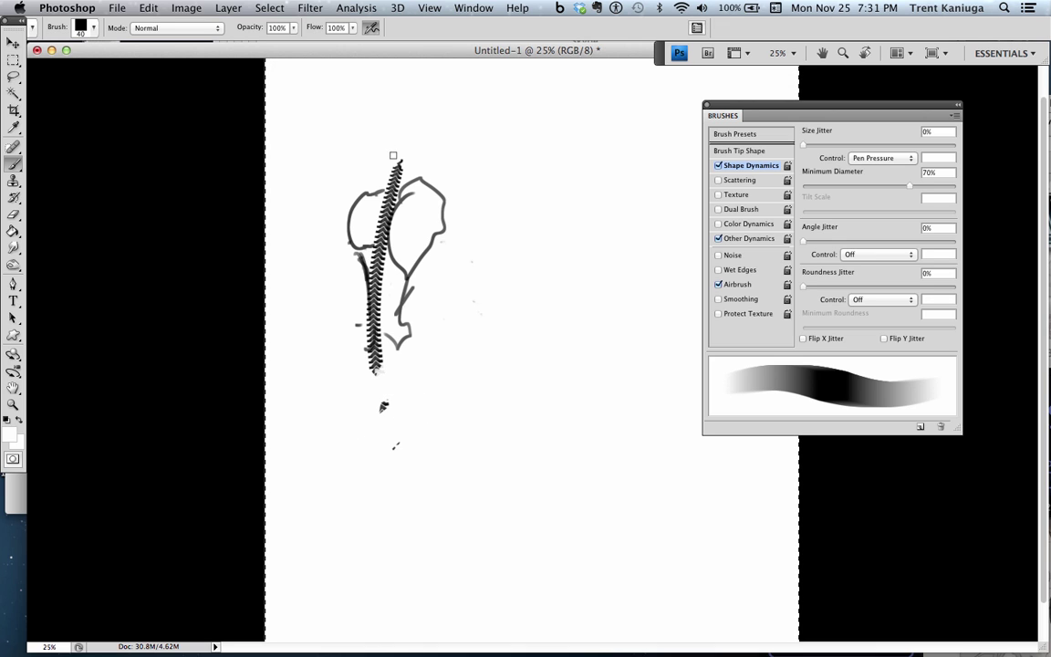
- Reduce the square brush to 20 px and sketch the figure's head, face and arms in black around the tread spine
key("bracketleft")
key("bracketleft")
mouse_move(396, 165)
left_mouse_down()
mouse_move(391, 146)
mouse_move(435, 114)
left_mouse_up()
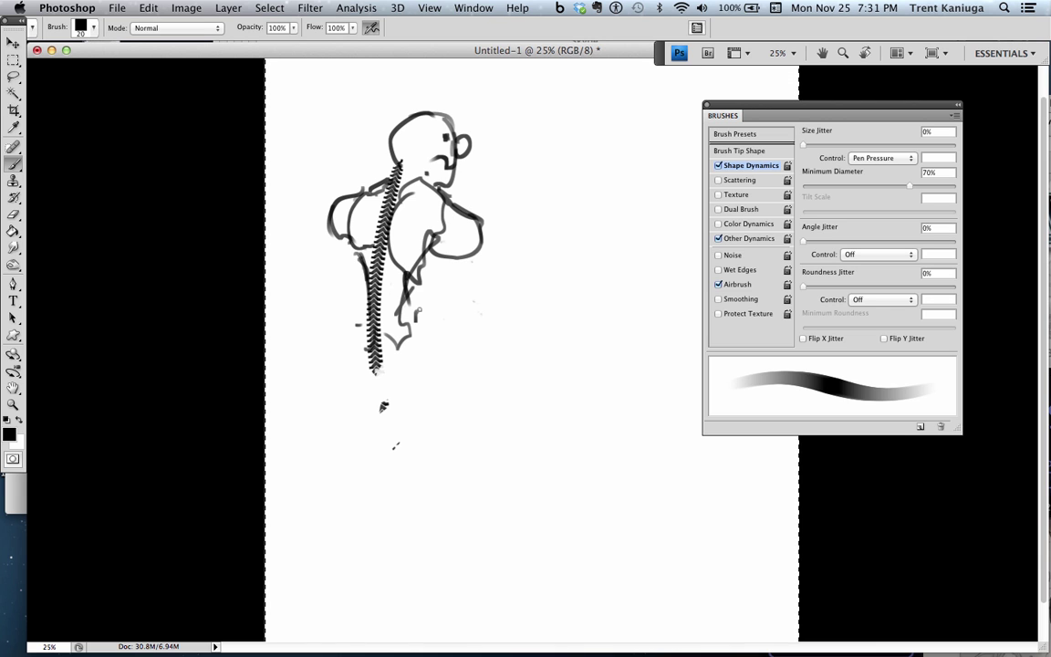
- Select the 1600 px abstract texture preset and paint large strokes over and beside the figure's lower body
right_click(433, 258)
mouse_move(755, 398)
left_mouse_down()
mouse_move(740, 517)
mouse_move(741, 504)
left_mouse_up()
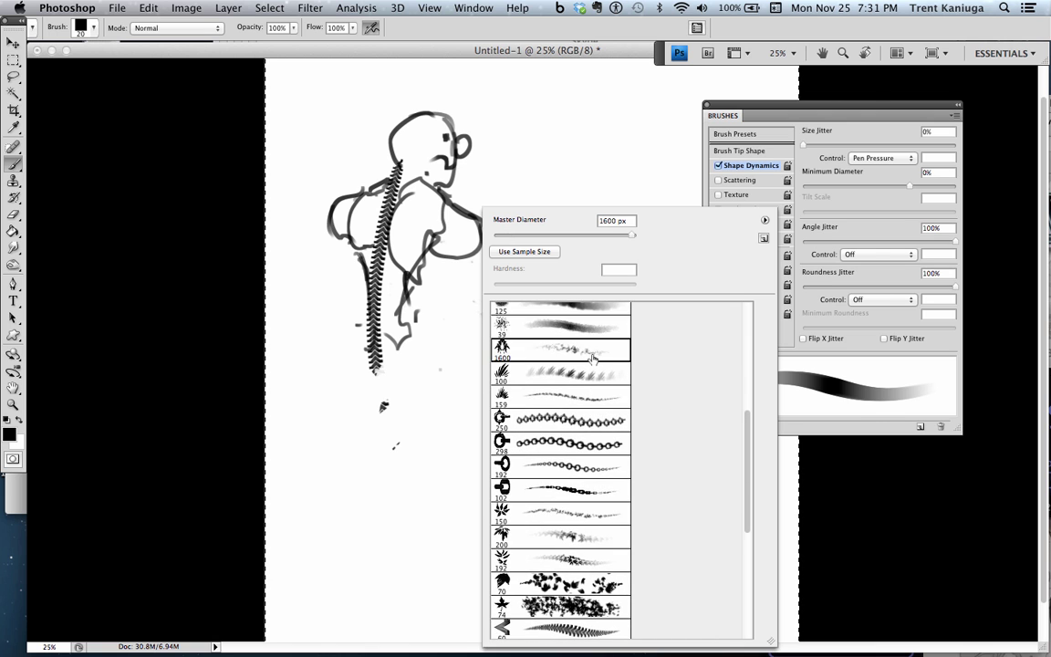
left_click(595, 360)
left_click_drag(425, 342, 557, 292)
mouse_move(684, 137)
left_mouse_down()
mouse_move(611, 258)
mouse_move(504, 260)
mouse_move(461, 449)
left_mouse_up()
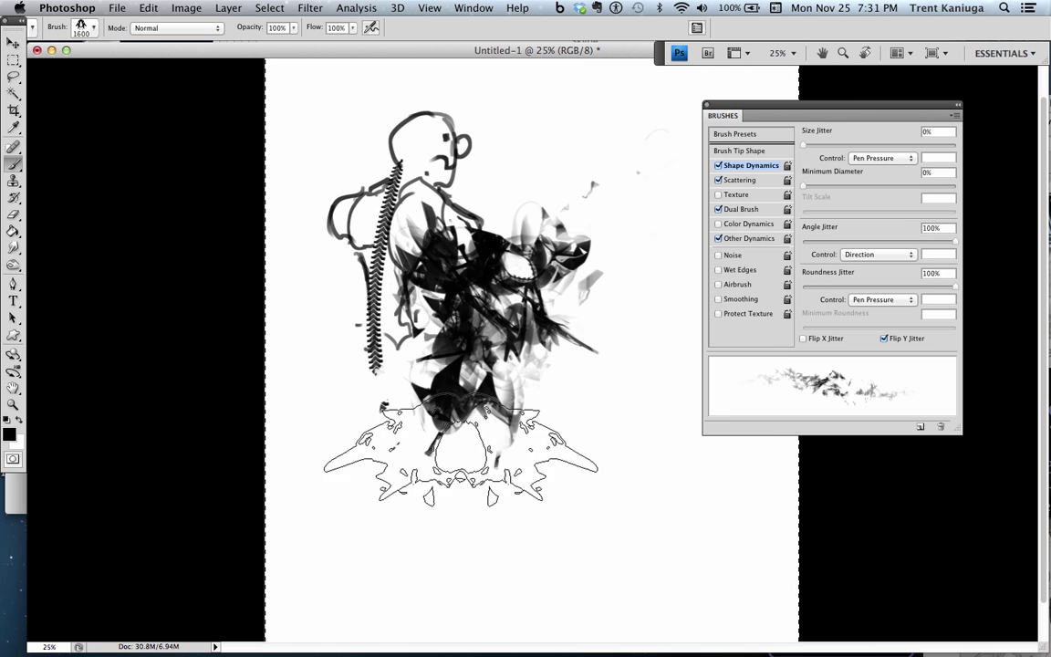
- Undo the last texture stroke, select the whole canvas, and clear the drawing
key("super+z")
key("super+a")
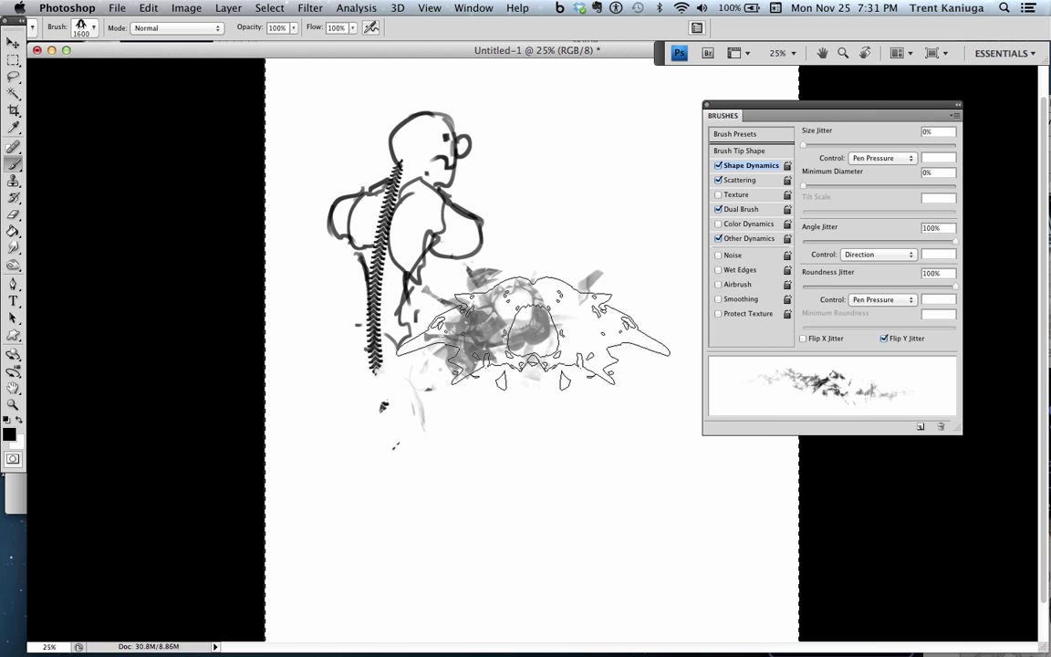
key("BackSpace")
- Paint several abstract test strokes on the blank canvas with the 1600 px texture brush, and undo them
mouse_move(474, 173)
left_mouse_down()
mouse_move(401, 425)
mouse_move(558, 272)
left_mouse_up()
key("super+z")
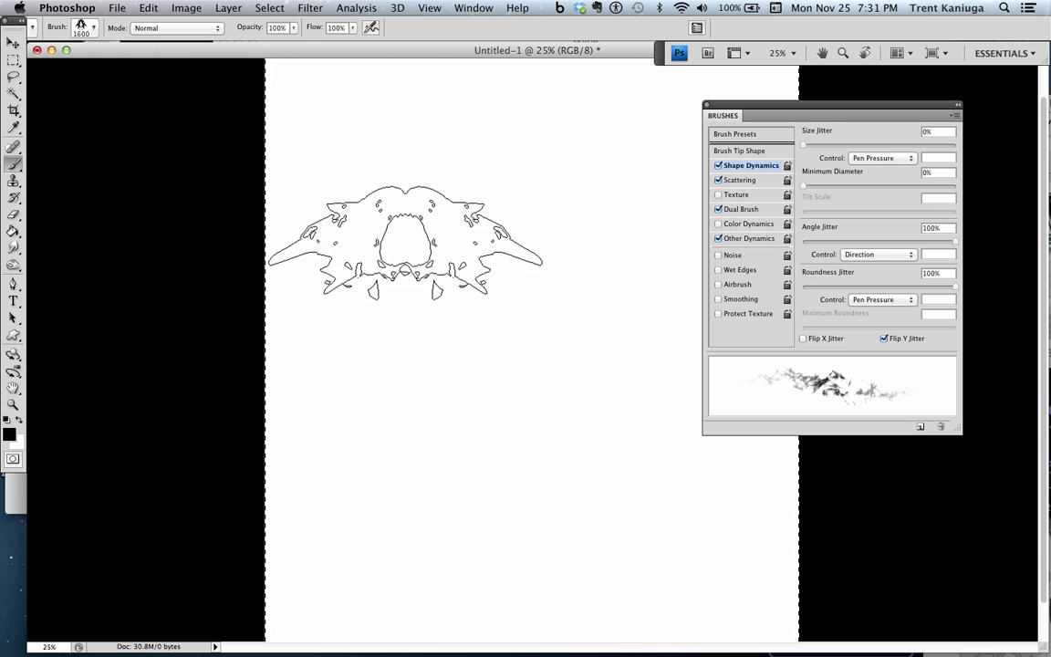
left_click_drag(409, 239, 529, 211)
key("super+z")
mouse_move(479, 247)
left_mouse_down()
mouse_move(457, 286)
mouse_move(461, 315)
left_mouse_up()
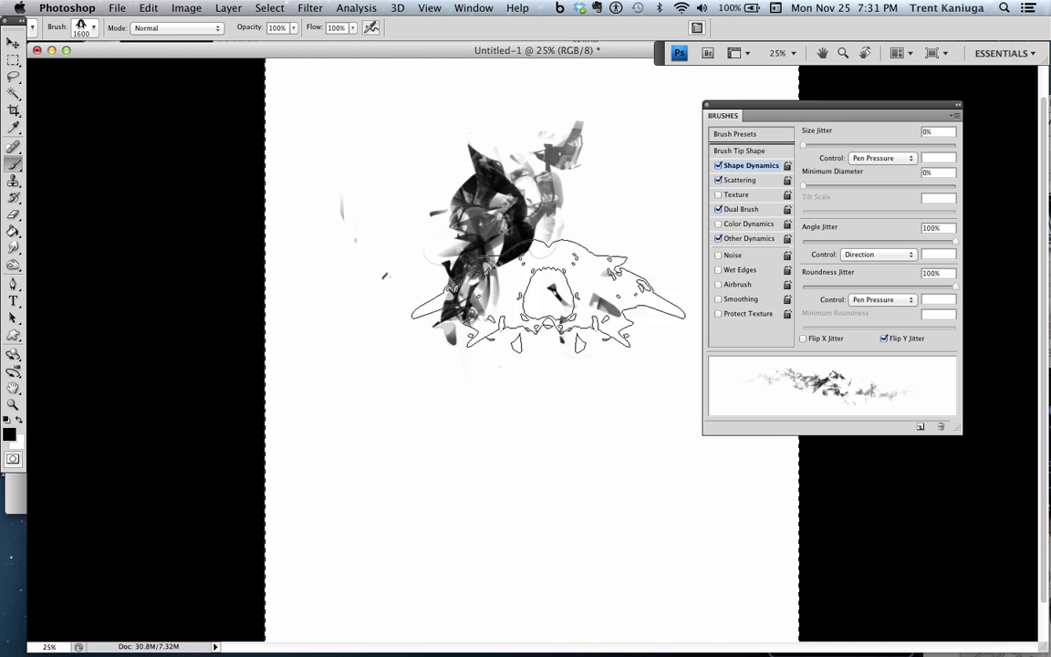
key("super+alt+z")
- Choose the 1944 px tree preset, stamp one tree on the canvas, and undo it
right_click(467, 209)
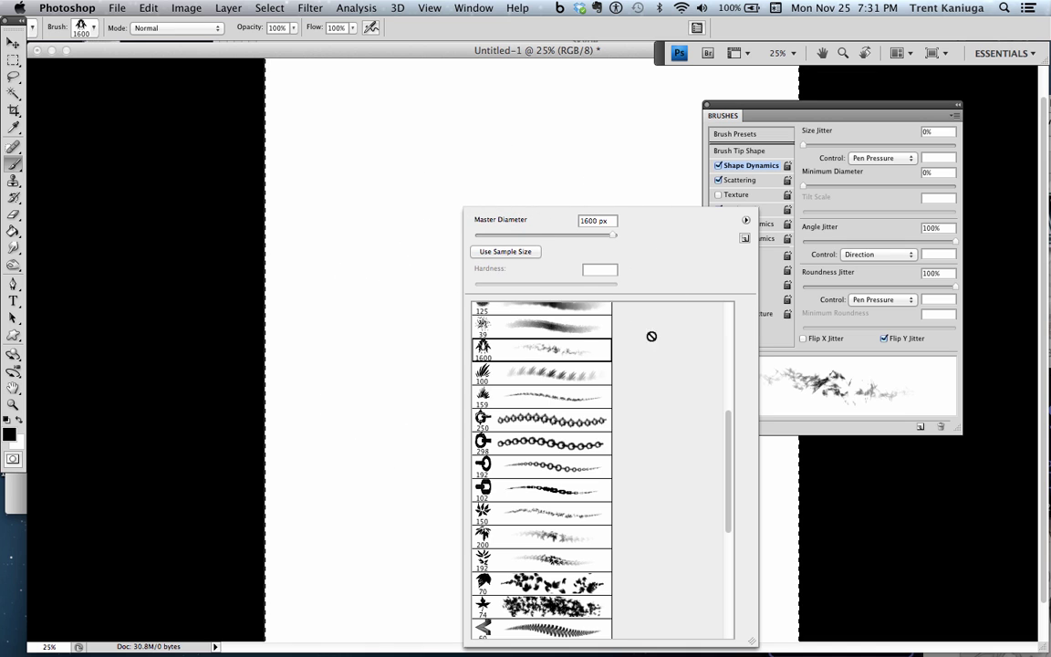
mouse_move(729, 456)
left_mouse_down()
mouse_move(724, 546)
mouse_move(704, 566)
left_mouse_up()
left_click(562, 372)
left_click(392, 312)
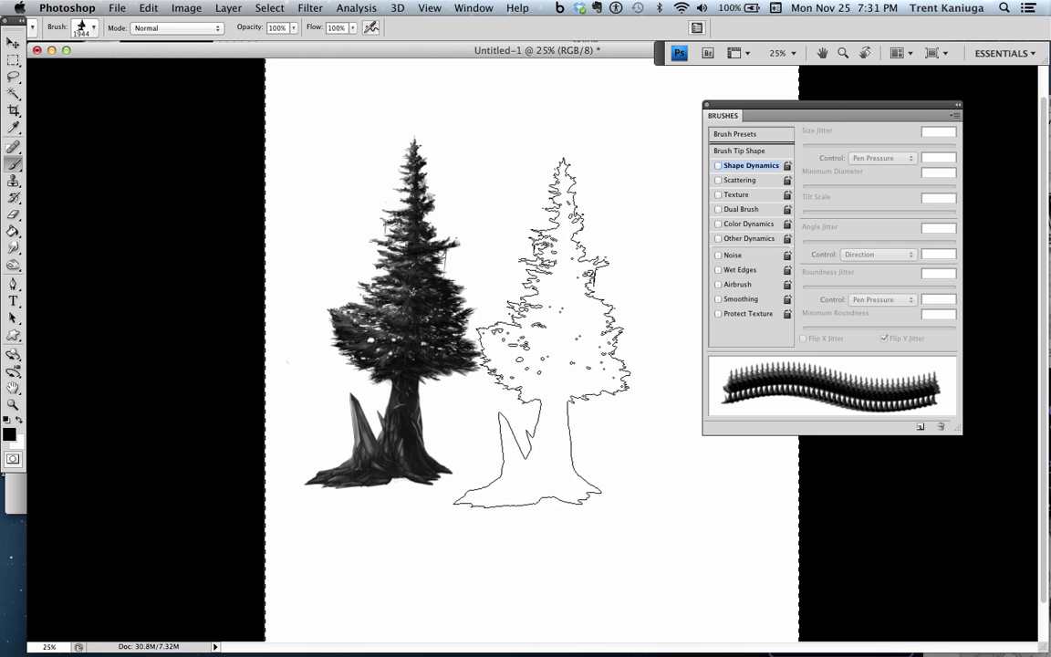
key("super+z")
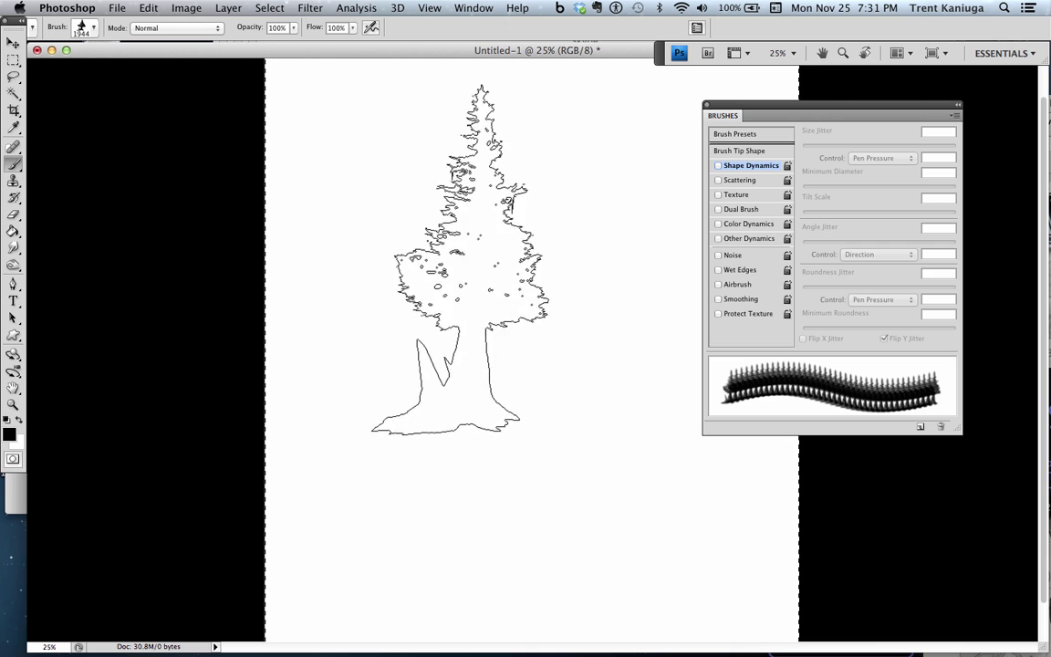
- Select the 70 px parallel-line preset, draw test strokes in the upper part of the canvas, and undo them
right_click(467, 212)
left_click_drag(729, 534, 734, 541)
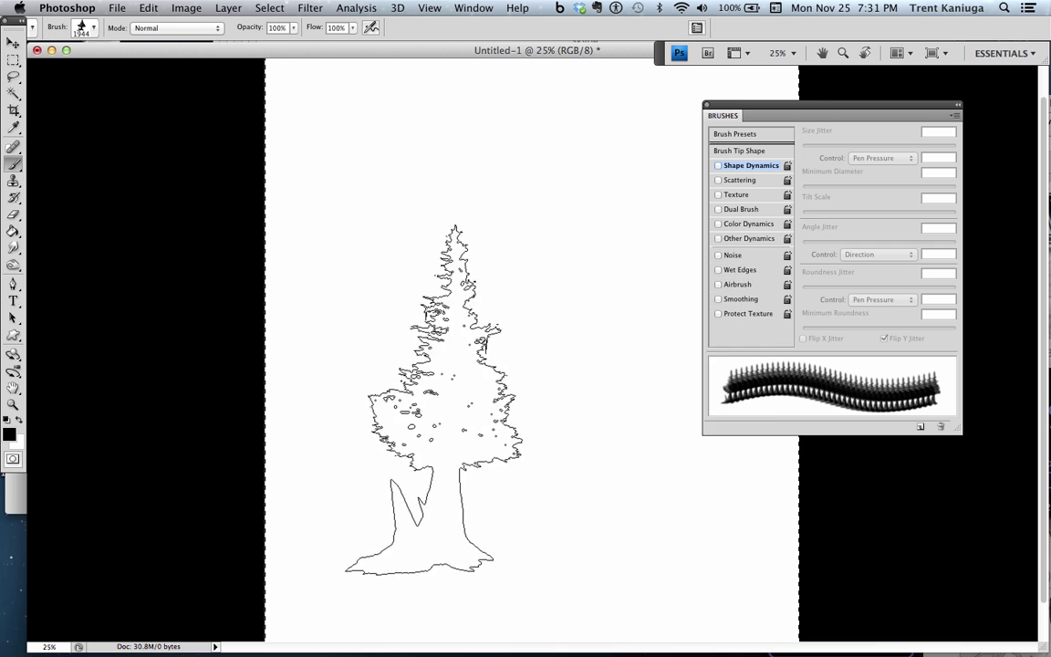
right_click(432, 358)
left_click(493, 394)
left_click_drag(400, 190, 442, 438)
key("super+z")
left_click_drag(399, 198, 429, 155)
key("super+z")
- Paint curved hatching with the parallel-line brush, enlarging it to 125 px and breaking up the lines with white, and clear the canvas
left_click_drag(422, 267, 502, 219)
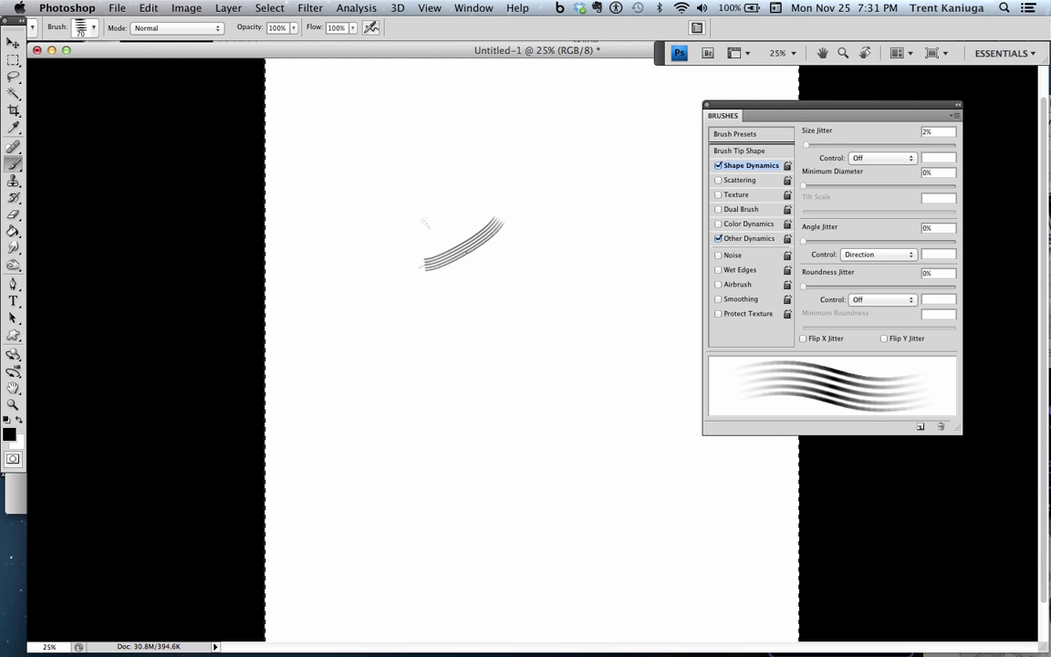
left_click_drag(424, 271, 515, 230)
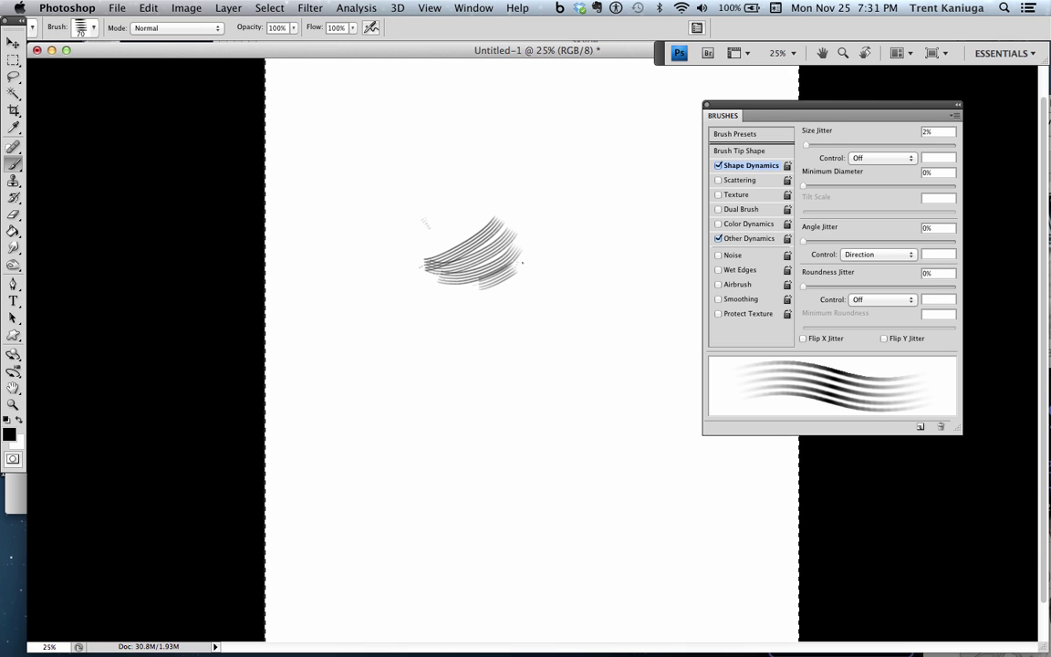
left_click_drag(488, 211, 446, 255)
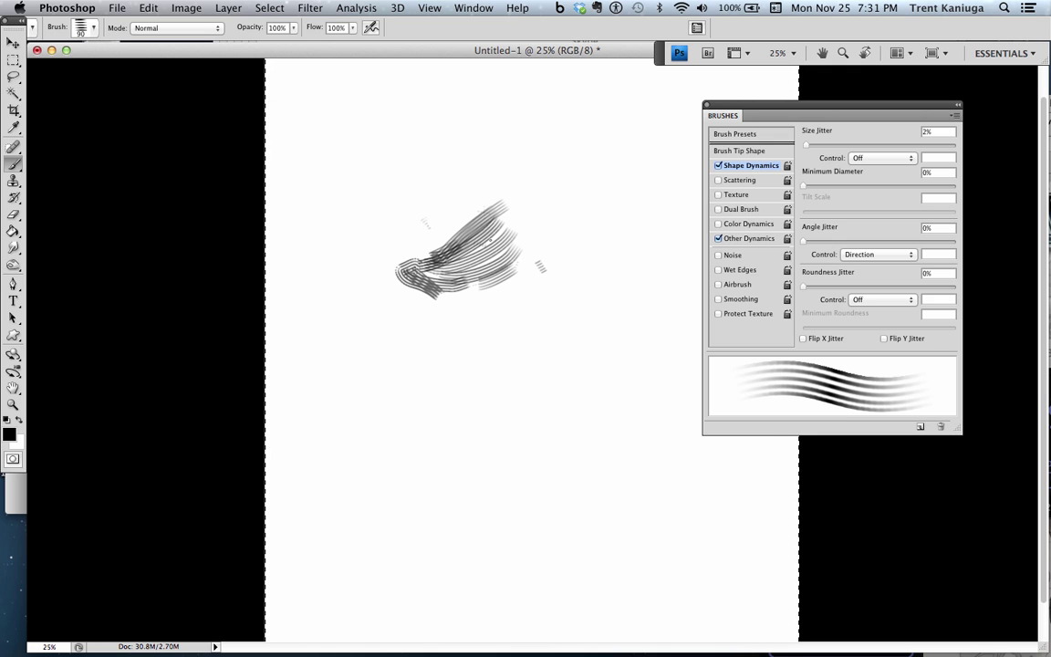
mouse_move(538, 266)
left_mouse_down()
mouse_move(447, 337)
mouse_move(524, 310)
mouse_move(490, 349)
mouse_move(506, 357)
mouse_move(432, 384)
mouse_move(498, 379)
mouse_move(470, 395)
left_mouse_up()
left_click_drag(483, 214, 395, 242)
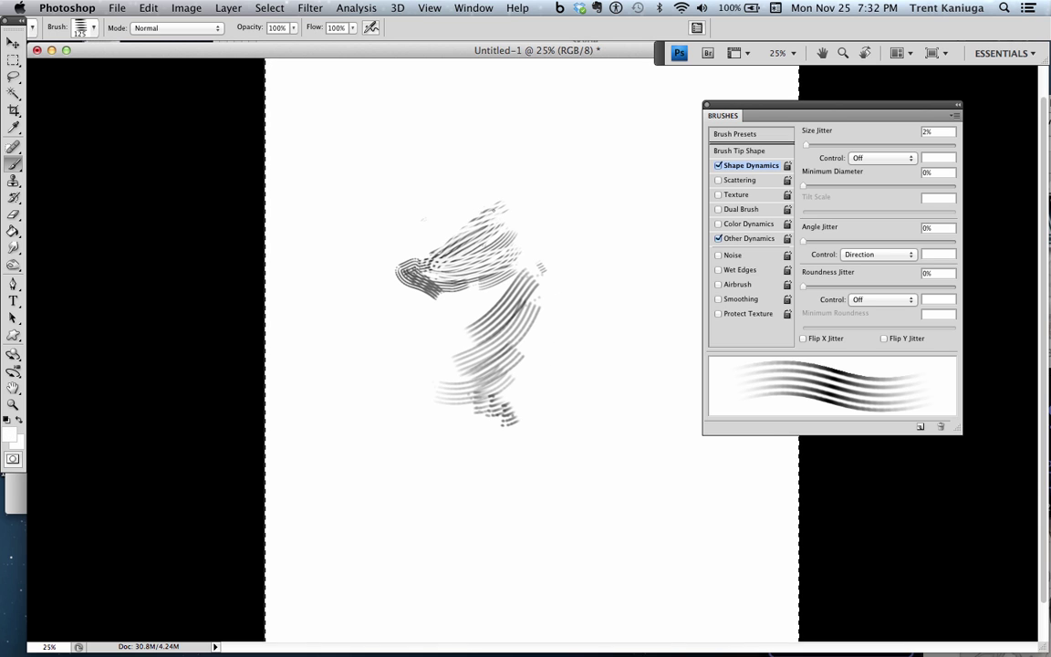
key("Delete")
- Choose the 491 px rough texture preset and paint a large black mass in the upper middle of the canvas
right_click(286, 131)
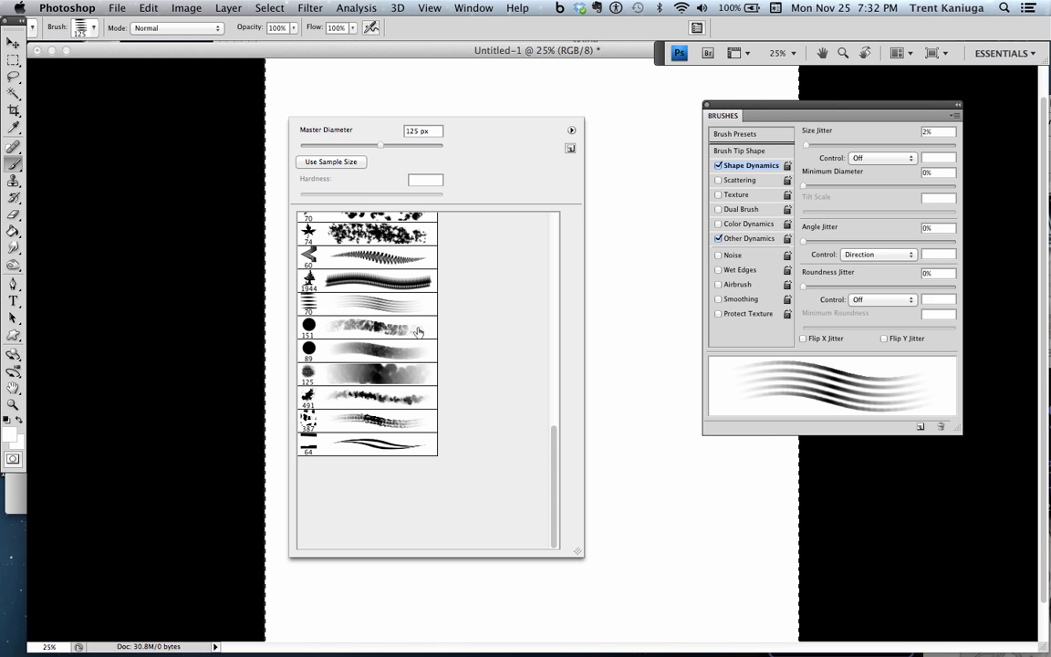
left_click(380, 404)
key("Return")
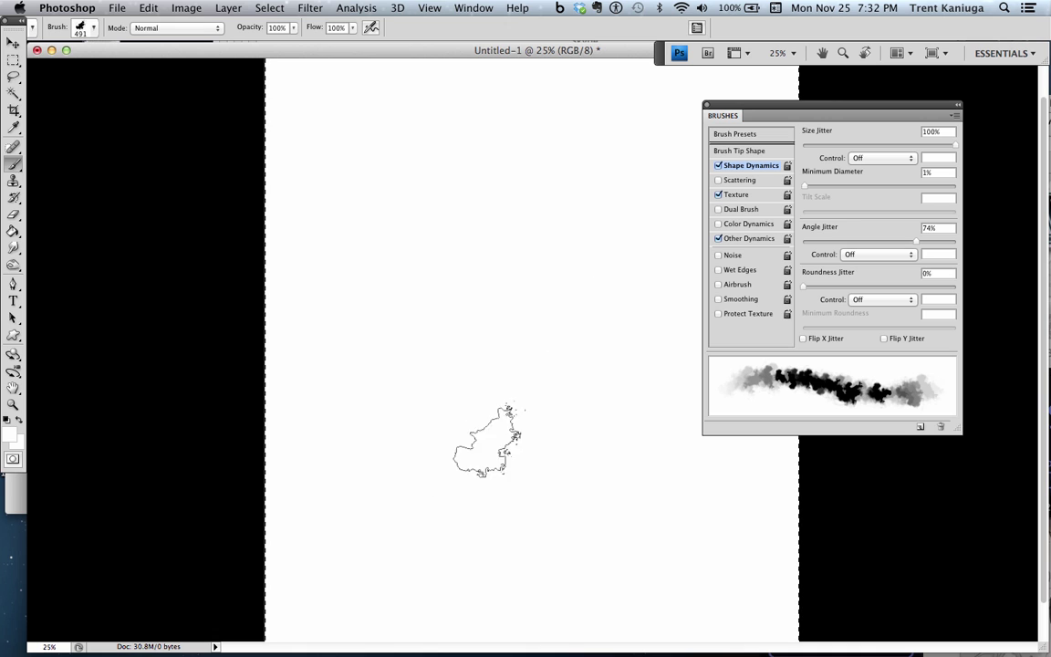
mouse_move(472, 332)
left_mouse_down()
mouse_move(459, 467)
mouse_move(507, 251)
mouse_move(487, 273)
mouse_move(457, 363)
mouse_move(414, 265)
mouse_move(382, 299)
mouse_move(425, 426)
mouse_move(370, 223)
mouse_move(448, 235)
mouse_move(446, 226)
mouse_move(495, 294)
left_mouse_up()
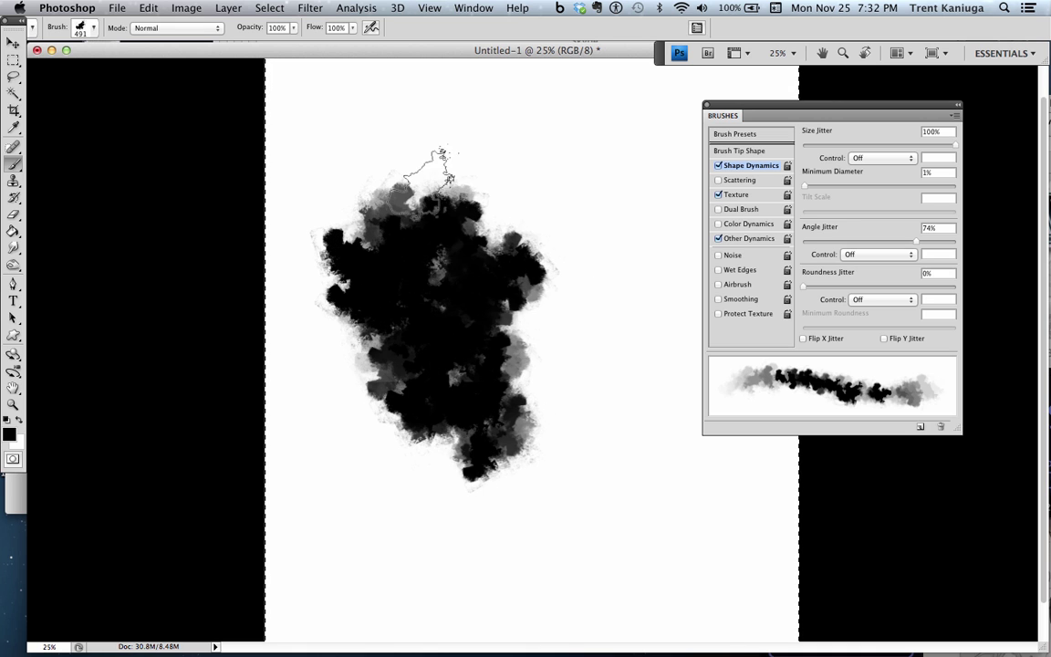
- Select the 387 px stone-pattern preset, pick white from the canvas, and try strokes over the black mass, undoing each one
right_click(441, 201)
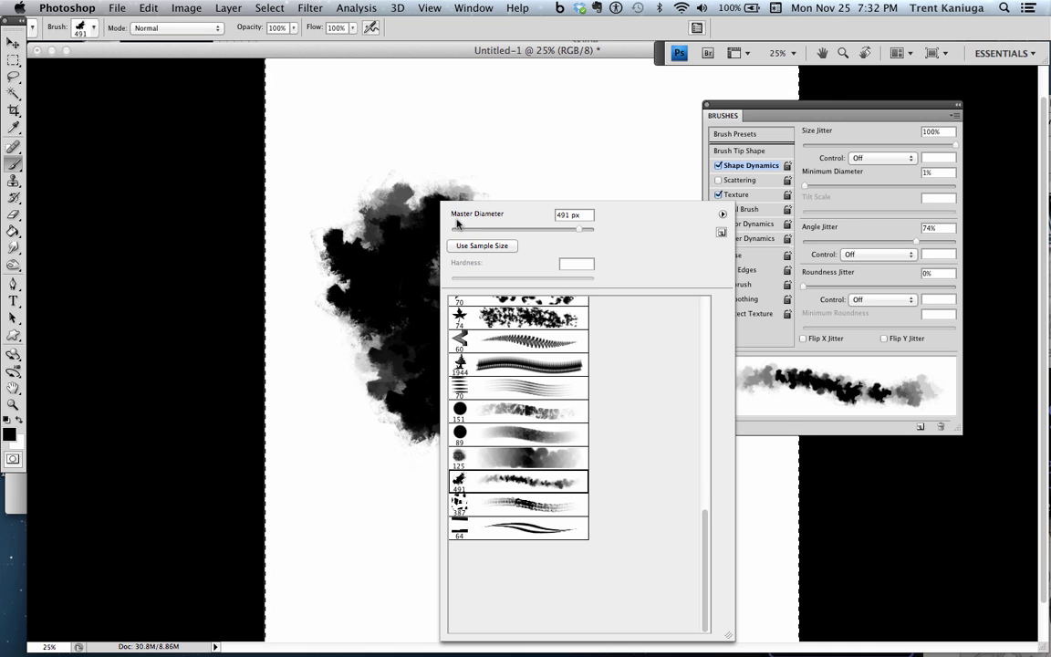
left_click(512, 508)
key("Return")
mouse_move(433, 211)
left_mouse_down()
mouse_move(600, 156)
mouse_move(588, 222)
mouse_move(507, 222)
left_mouse_up()
key("super+z")
left_click(560, 304, "alt")
left_click_drag(460, 264, 487, 358)
key("super+z")
- Paint white stone-pattern strokes down the right half of the black mass
left_click_drag(476, 256, 544, 389)
left_click_drag(479, 303, 518, 354)
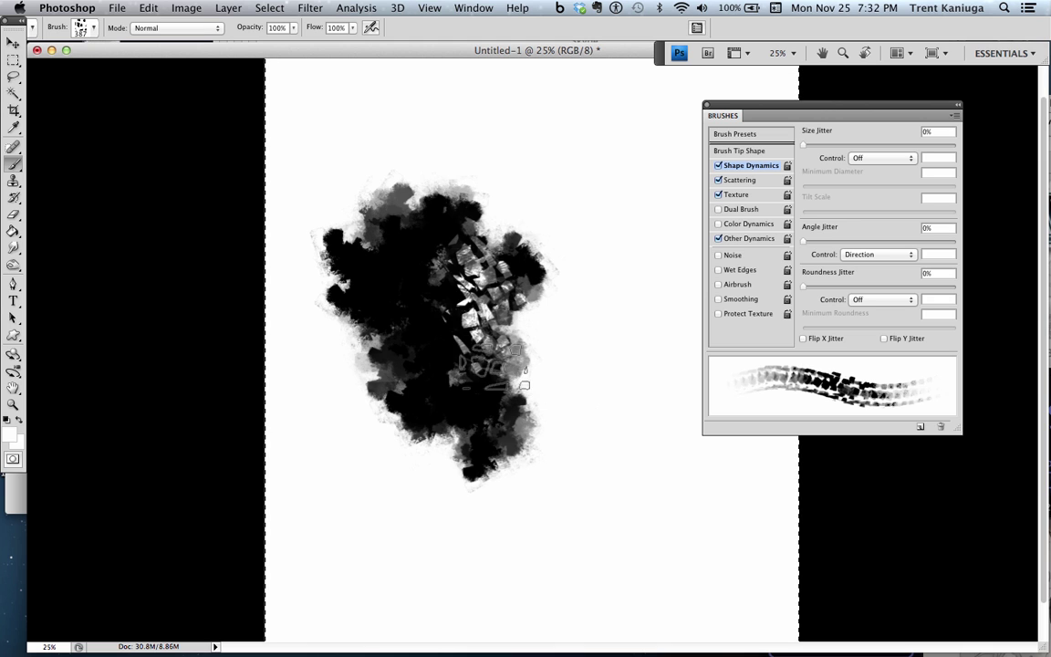
left_click_drag(427, 317, 547, 398)
left_click_drag(437, 333, 510, 456)
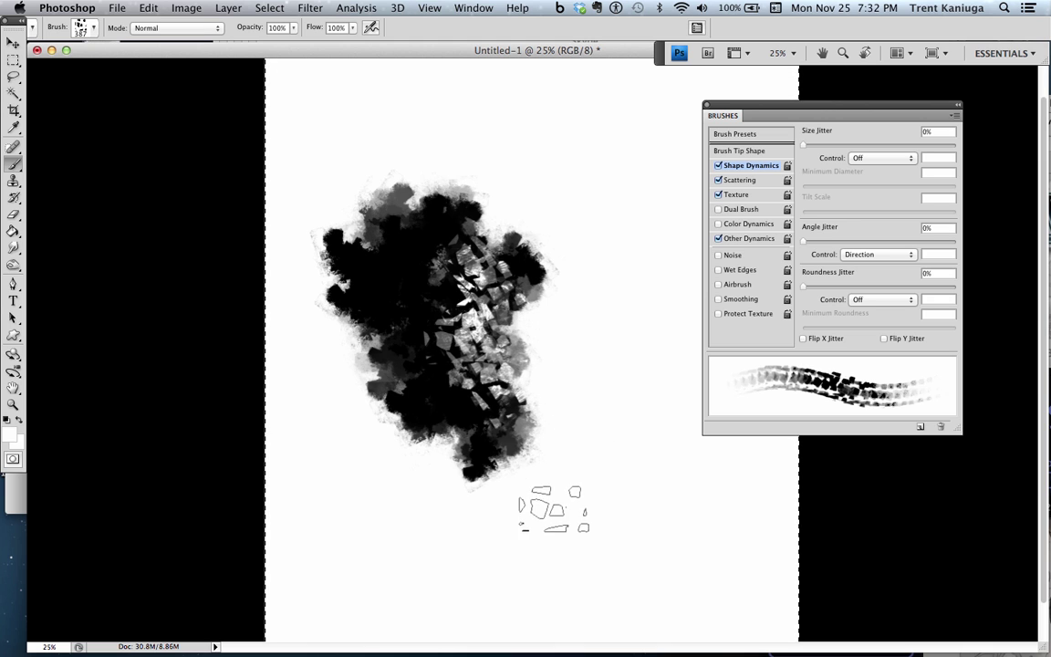
- Redo the white stone-pattern strokes along the black mass's right edge, undoing the first tries and breaking up its lower right side
mouse_move(500, 302)
left_mouse_down()
mouse_move(517, 248)
mouse_move(504, 319)
left_mouse_up()
key("super+z")
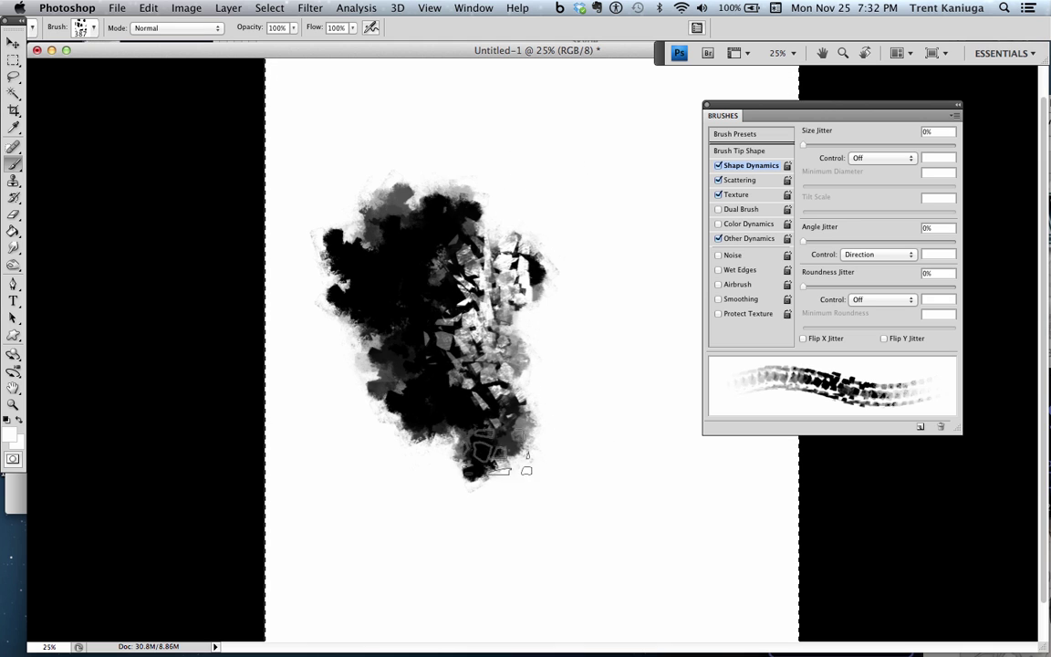
key("super+z")
mouse_move(523, 241)
left_mouse_down()
mouse_move(549, 363)
mouse_move(529, 272)
mouse_move(514, 406)
left_mouse_up()
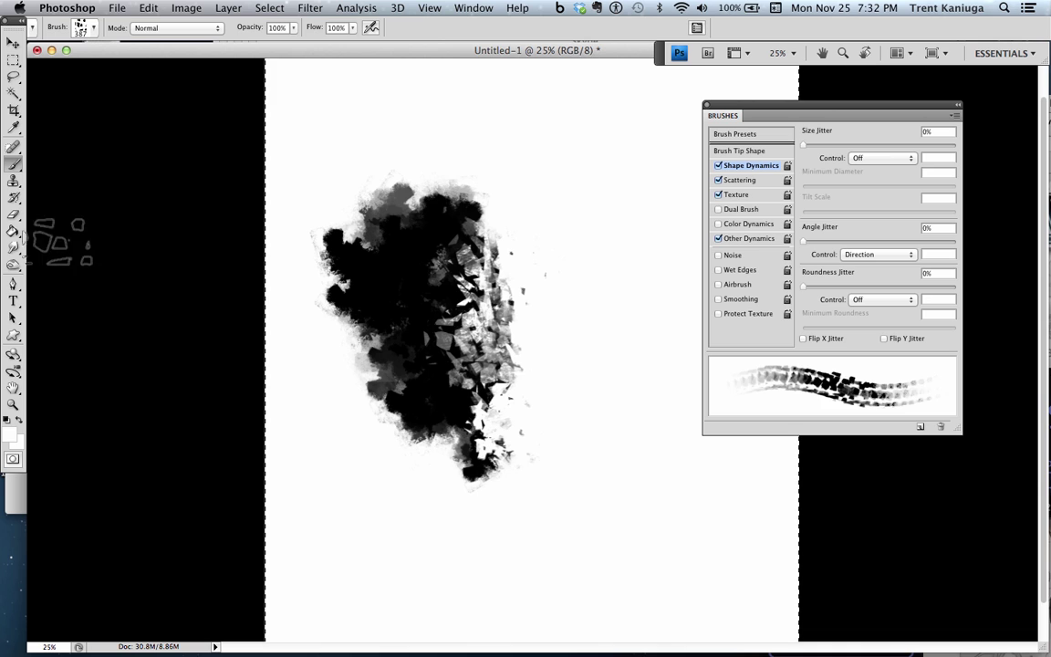
- Switch to the Smudge tool, enlarge its brush to 125 px, and smear the black mass's upper right edge outward
left_click(13, 246)
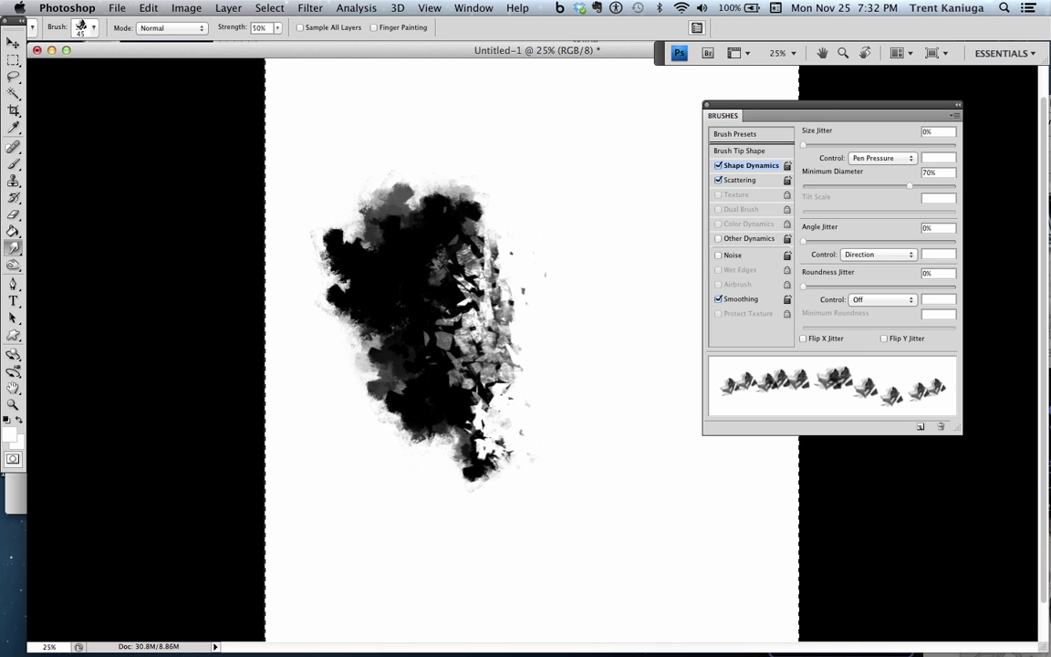
key("bracketright")
key("bracketright")
key("bracketright")
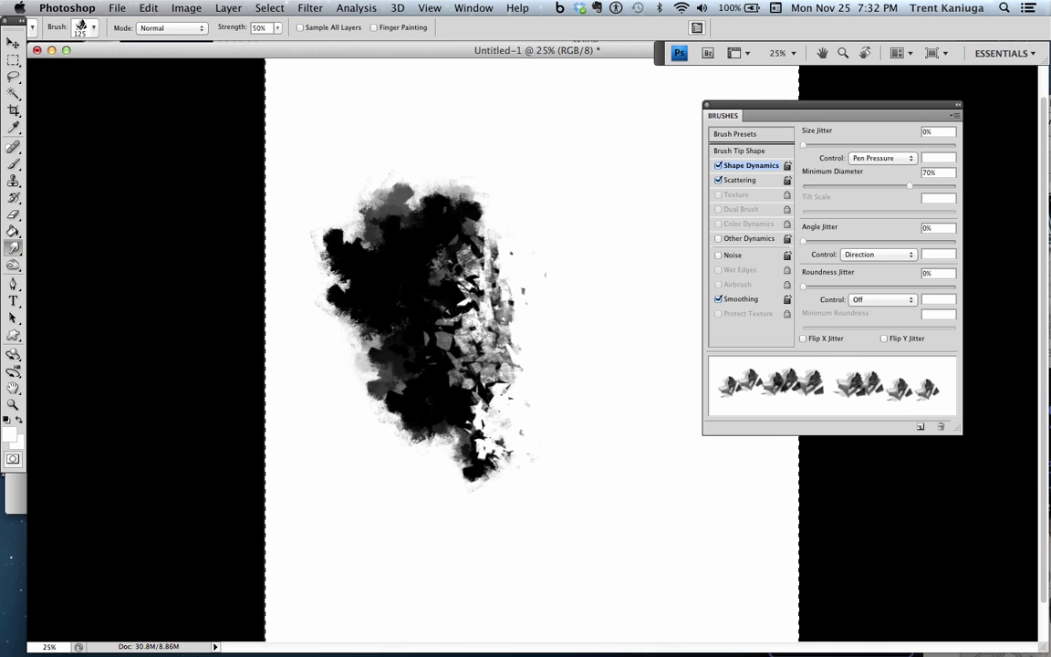
left_click_drag(421, 244, 534, 270)
mouse_move(448, 254)
left_mouse_down()
mouse_move(535, 160)
mouse_move(485, 191)
mouse_move(447, 248)
mouse_move(552, 197)
left_mouse_up()
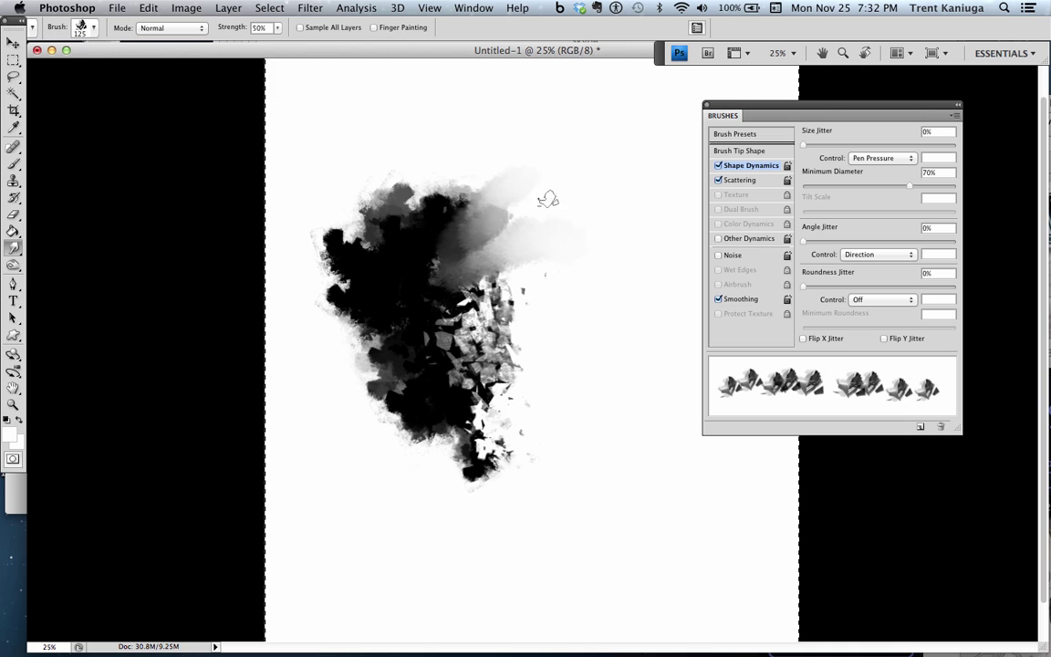
- Smudge the mass's top edge upward and blend its stone-patterned right side outward into soft gray strokes
mouse_move(441, 228)
left_mouse_down()
mouse_move(487, 165)
mouse_move(431, 235)
mouse_move(477, 174)
mouse_move(429, 220)
mouse_move(466, 156)
mouse_move(421, 247)
mouse_move(460, 107)
left_mouse_up()
left_click_drag(403, 160, 412, 142)
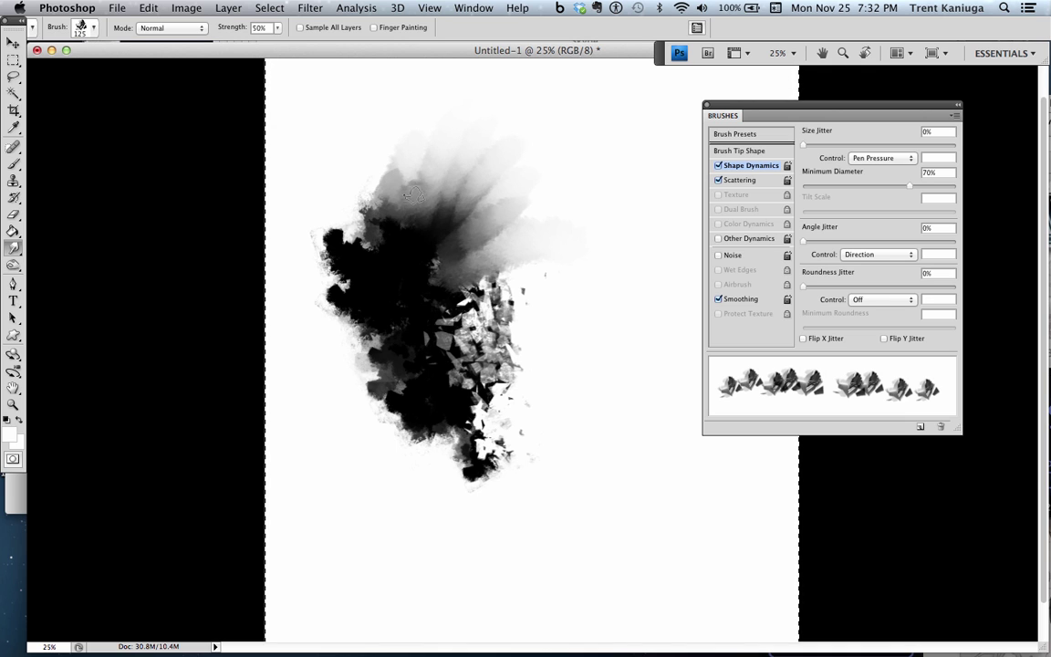
left_click_drag(421, 224, 495, 198)
left_click_drag(407, 252, 520, 219)
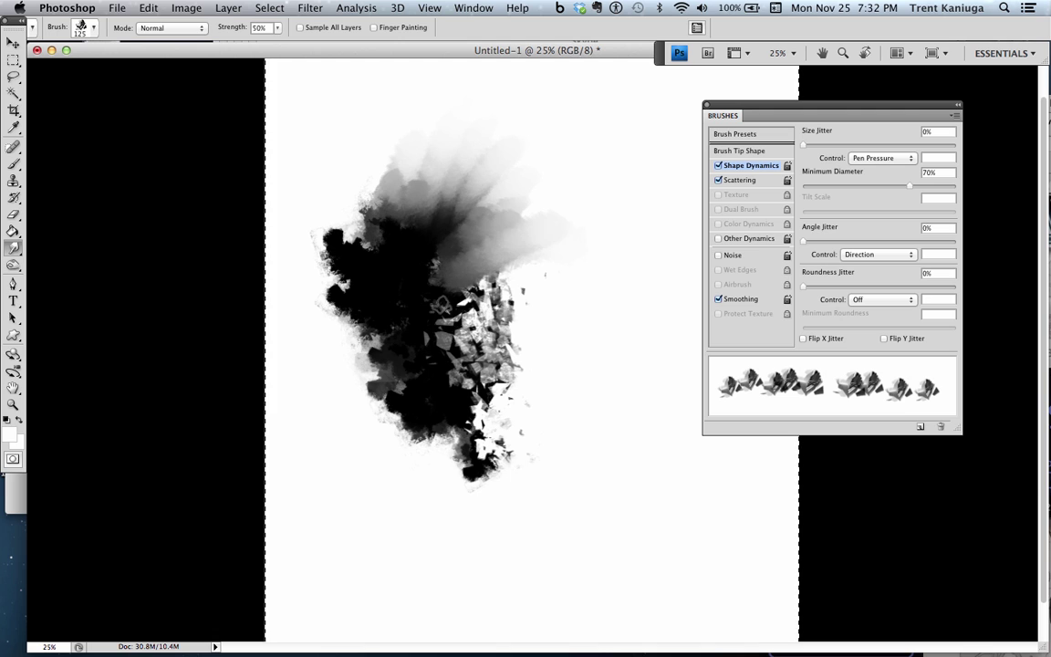
left_click_drag(407, 273, 540, 257)
mouse_move(456, 274)
left_mouse_down()
mouse_move(456, 387)
mouse_move(443, 456)
left_mouse_up()
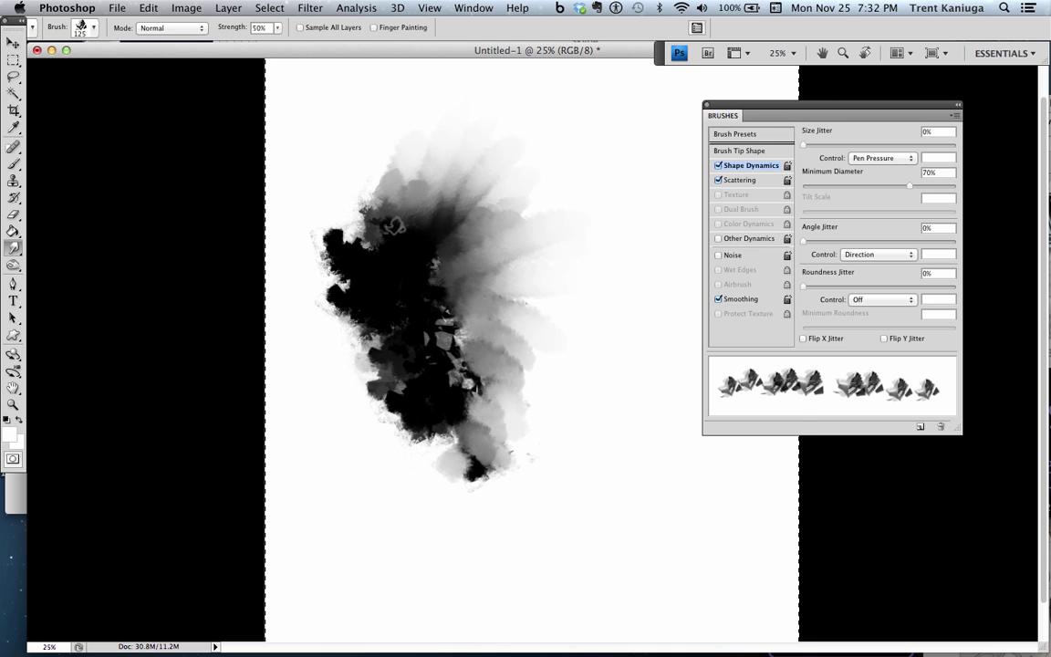
- Smudge thin streaks across the mass with the 64 px double-line preset and try smudging with the 74 px leaf preset
right_click(511, 224)
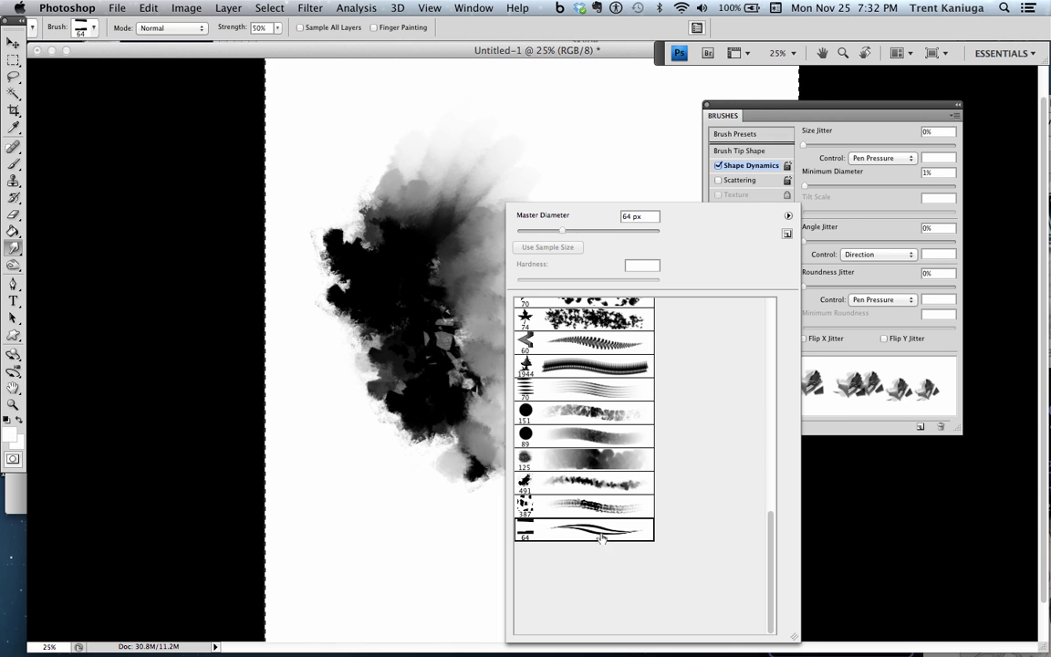
double_click(583, 529)
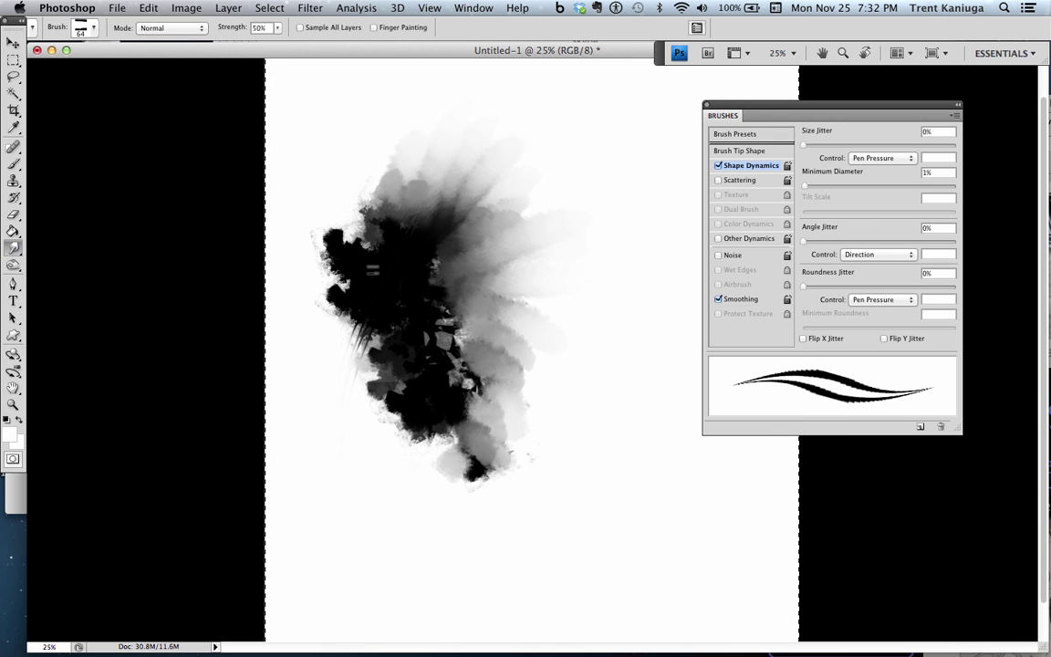
right_click(495, 183)
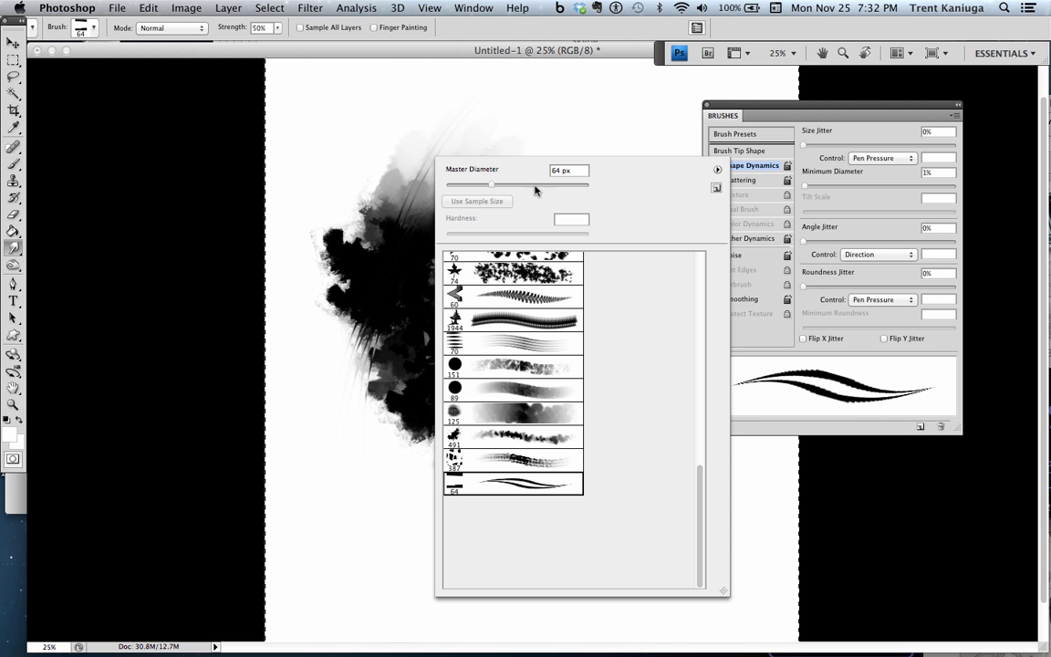
double_click(453, 272)
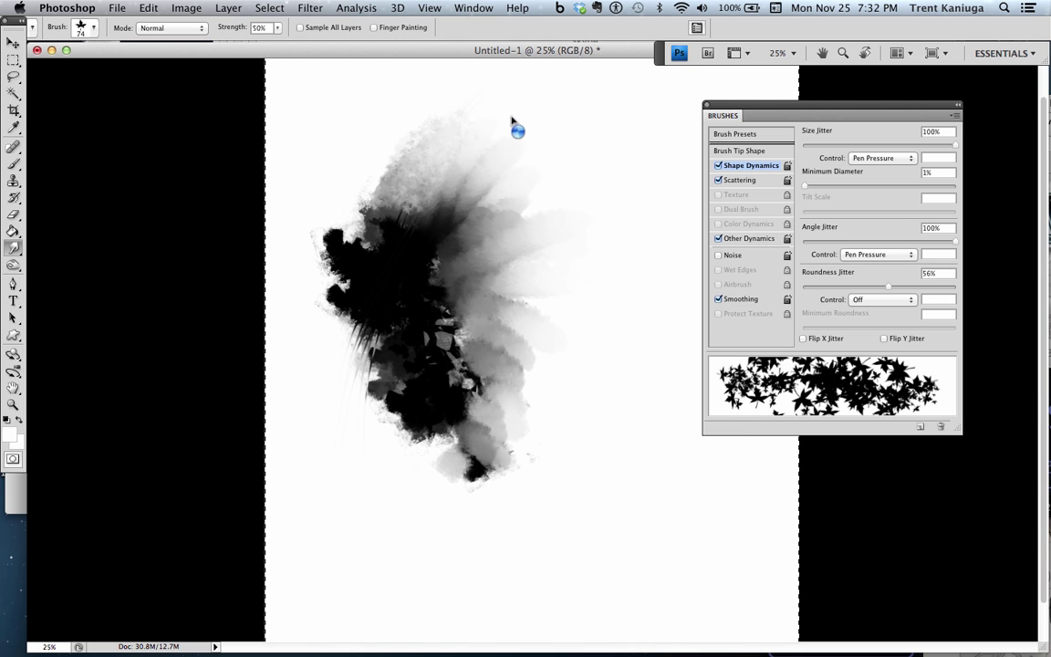
left_click_drag(453, 165, 402, 197)
right_click(401, 198)
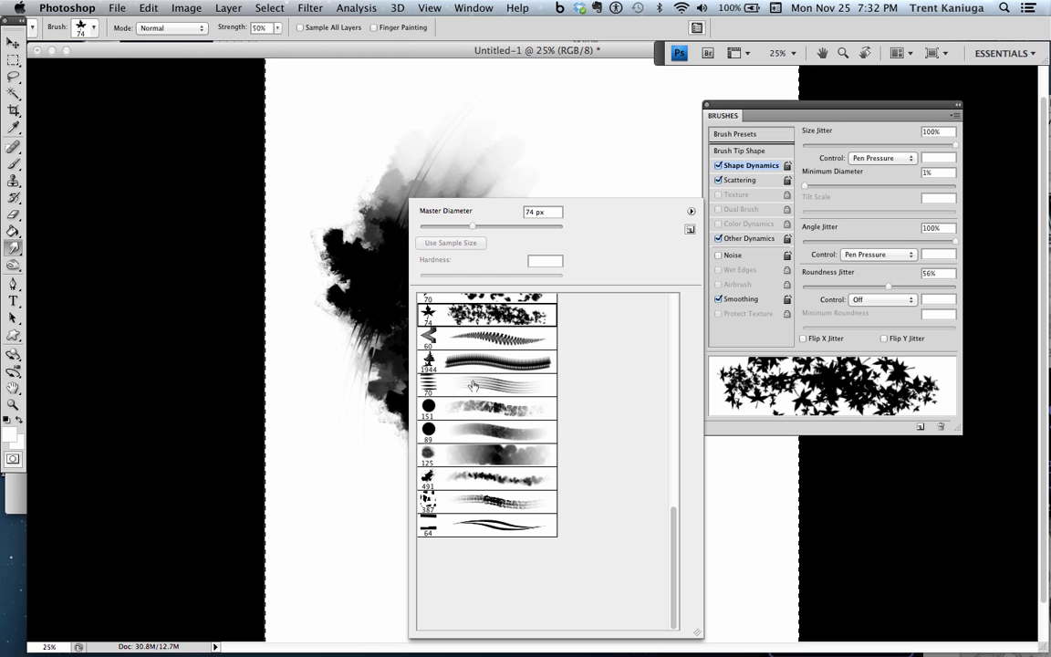
mouse_move(680, 521)
left_mouse_down()
mouse_move(677, 295)
mouse_move(660, 485)
mouse_move(586, 491)
left_mouse_up()
- Return to the Brush tool, choose the 64 px double-line preset, and draw black curved strokes right of the mass
left_click(13, 163)
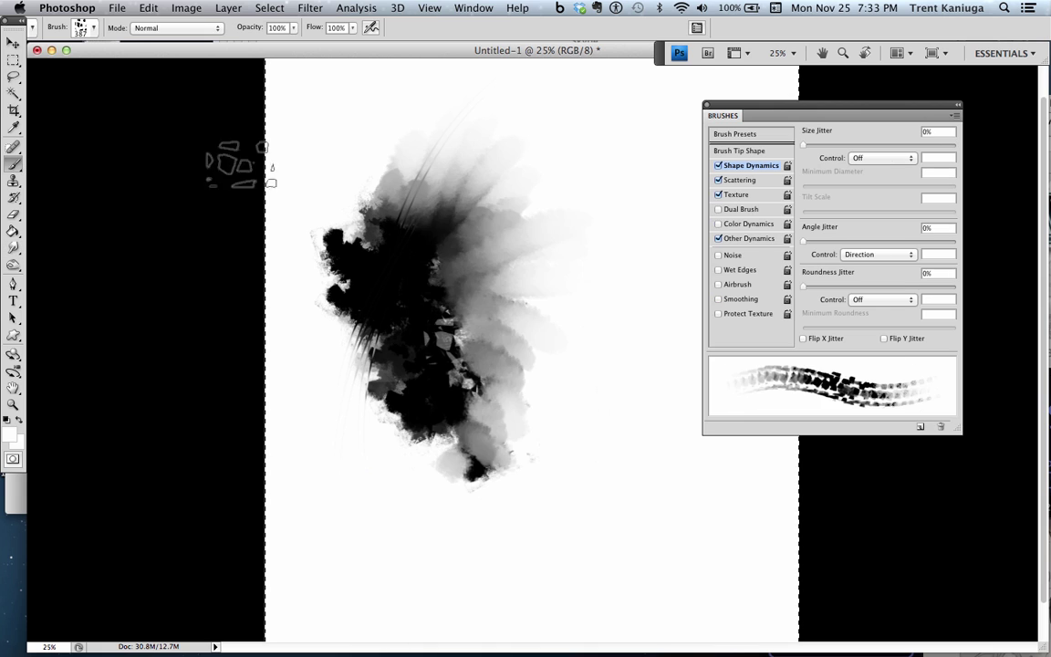
right_click(455, 208)
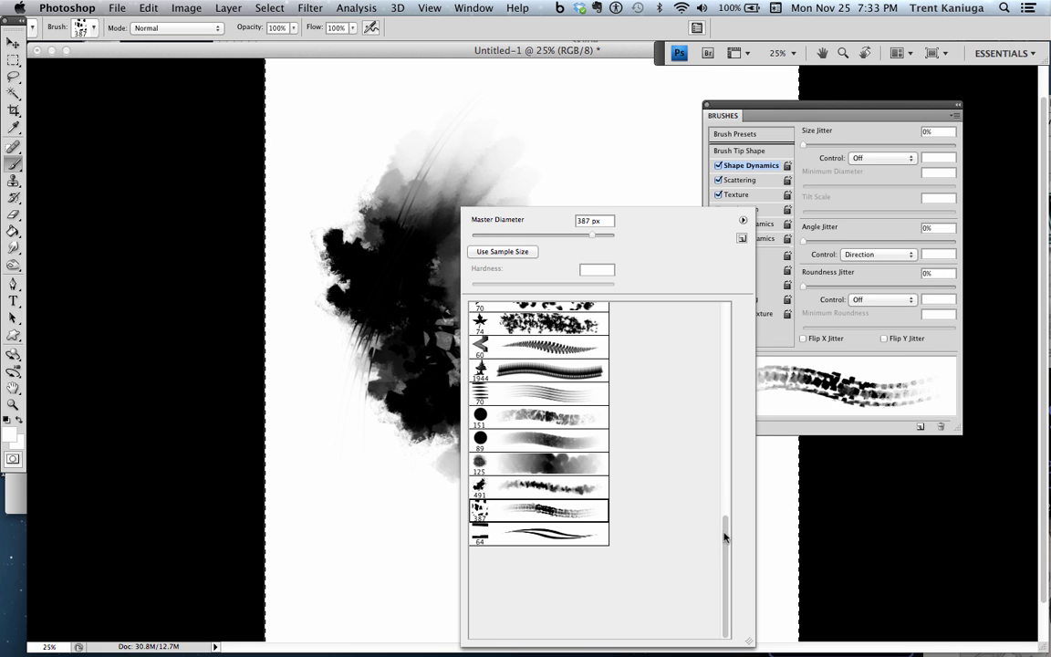
left_click_drag(724, 536, 727, 514)
left_click(537, 554)
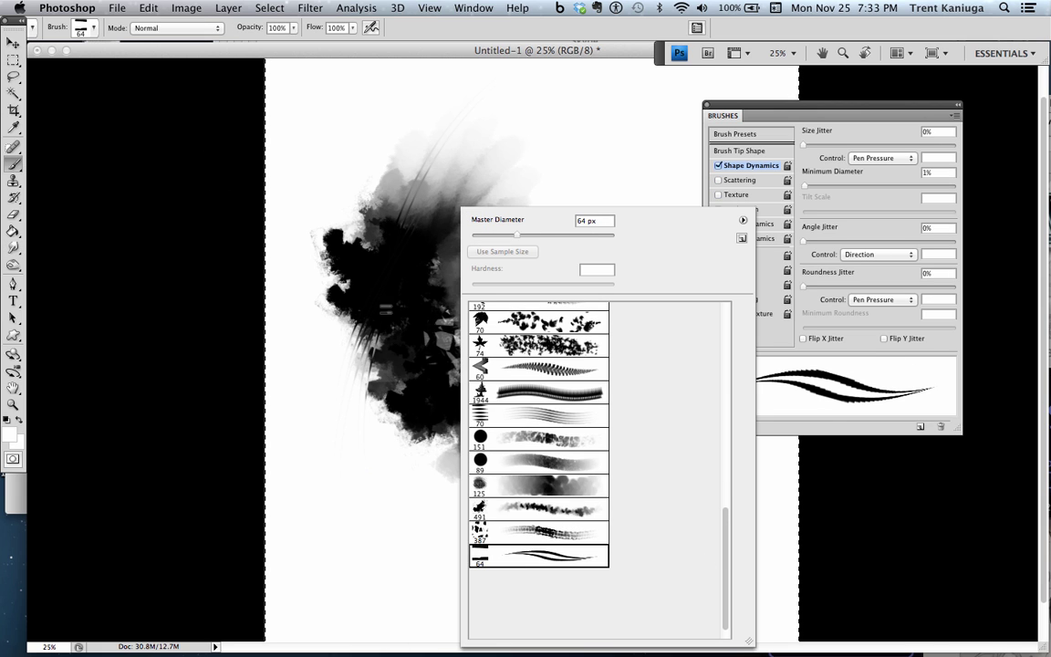
left_click_drag(391, 334, 381, 399)
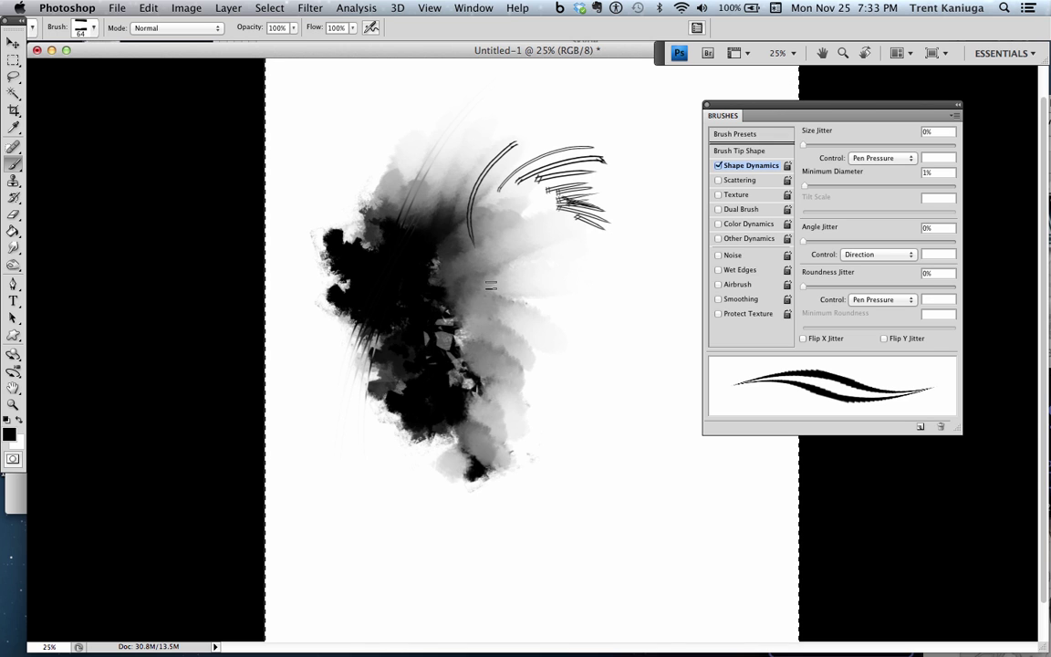
- Choose the 100 px grass preset and stamp a small black tuft below the mass, undoing an extra stroke
right_click(518, 235)
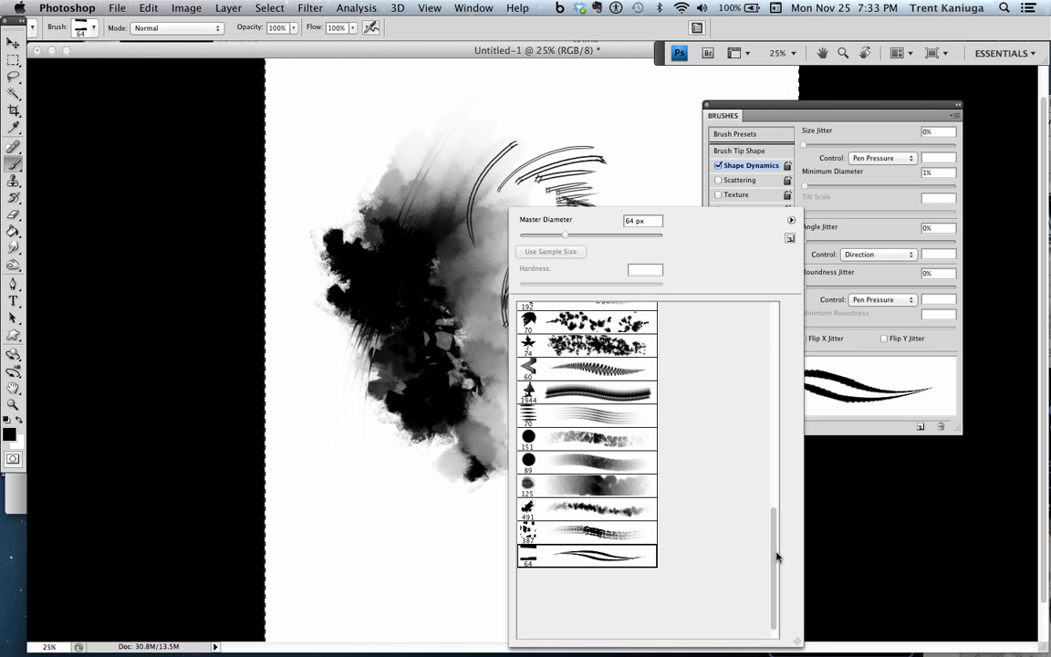
scroll(776, 556, "up", 5)
mouse_move(774, 501)
left_mouse_down()
mouse_move(774, 379)
mouse_move(769, 434)
mouse_move(738, 453)
left_mouse_up()
left_click(596, 506)
left_click(461, 493)
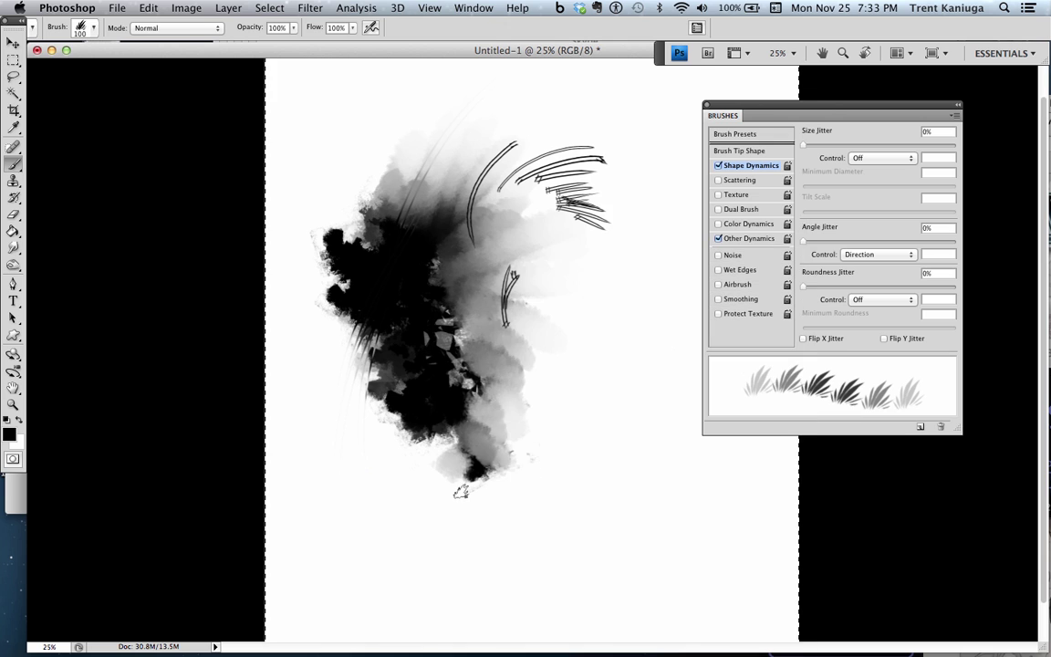
left_click_drag(518, 388, 543, 319)
key("super+z")
- Choose the 159 px grass preset, enlarge it to 600 px, and paint clusters of black foliage right of the mass
right_click(507, 274)
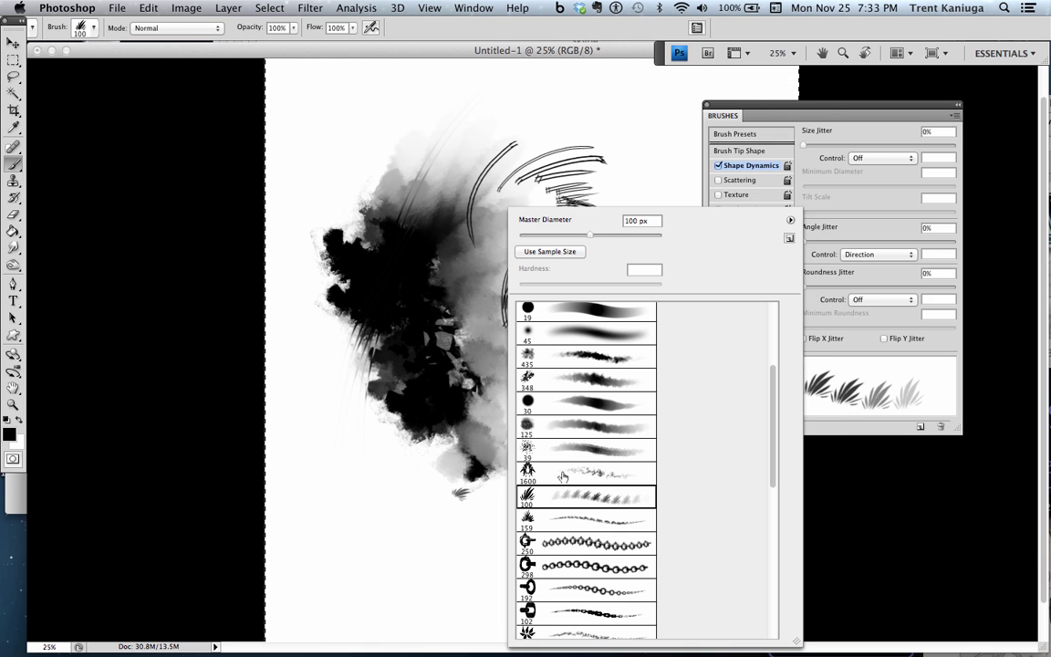
left_click(564, 520)
left_click(485, 419)
key("super+z")
key("]")
key("]")
key("]")
key("]")
key("]")
key("]")
left_click_drag(533, 271, 620, 246)
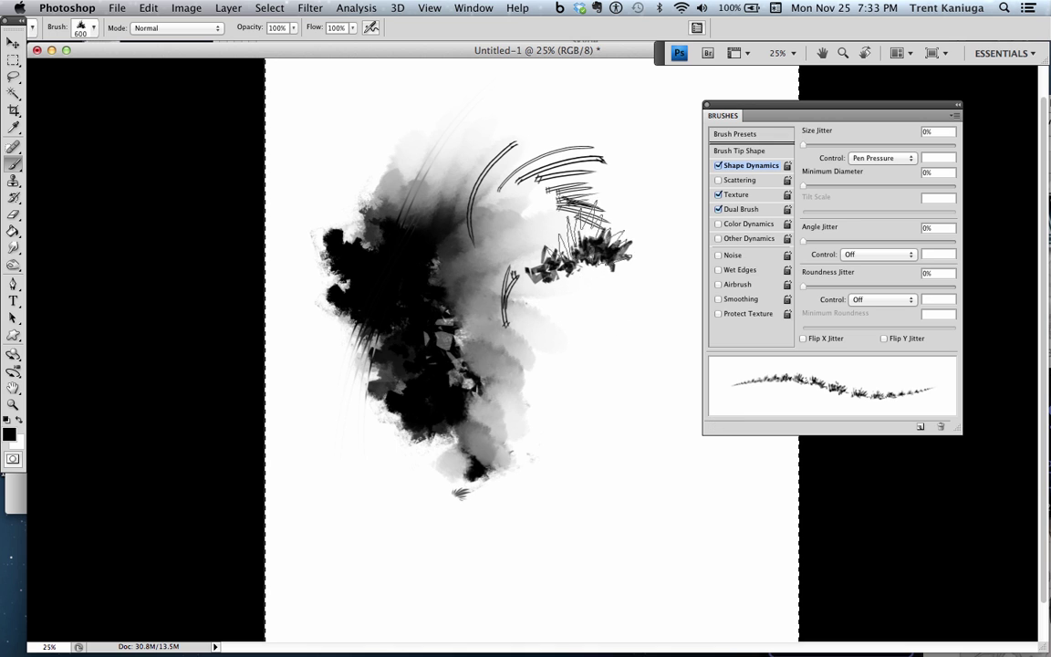
mouse_move(497, 269)
left_mouse_down()
mouse_move(579, 279)
mouse_move(653, 326)
left_mouse_up()
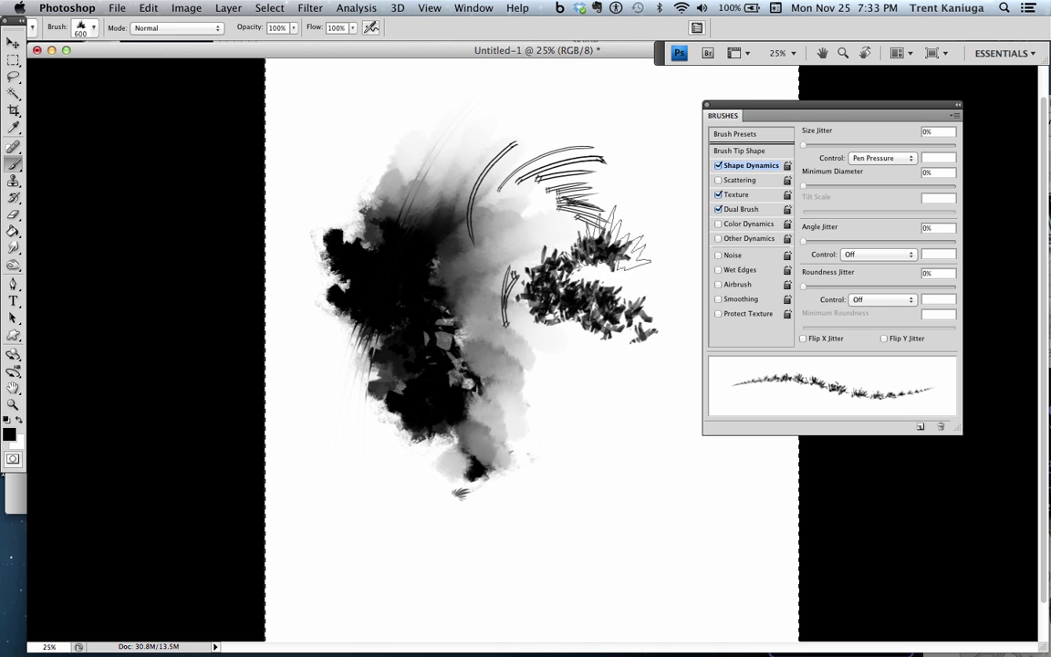
- Extend dark foliage strokes from the mass's lower left edge and paint white foliage over its lower part
left_click(523, 375, "alt")
mouse_move(424, 372)
left_mouse_down()
mouse_move(484, 357)
mouse_move(508, 370)
mouse_move(374, 365)
mouse_move(383, 398)
mouse_move(356, 389)
mouse_move(419, 348)
mouse_move(360, 379)
mouse_move(415, 321)
mouse_move(349, 375)
mouse_move(402, 311)
mouse_move(349, 330)
mouse_move(315, 370)
mouse_move(287, 378)
left_mouse_up()
key("x")
left_click(351, 401, "alt")
mouse_move(352, 383)
left_mouse_down()
mouse_move(371, 359)
mouse_move(398, 374)
left_mouse_up()
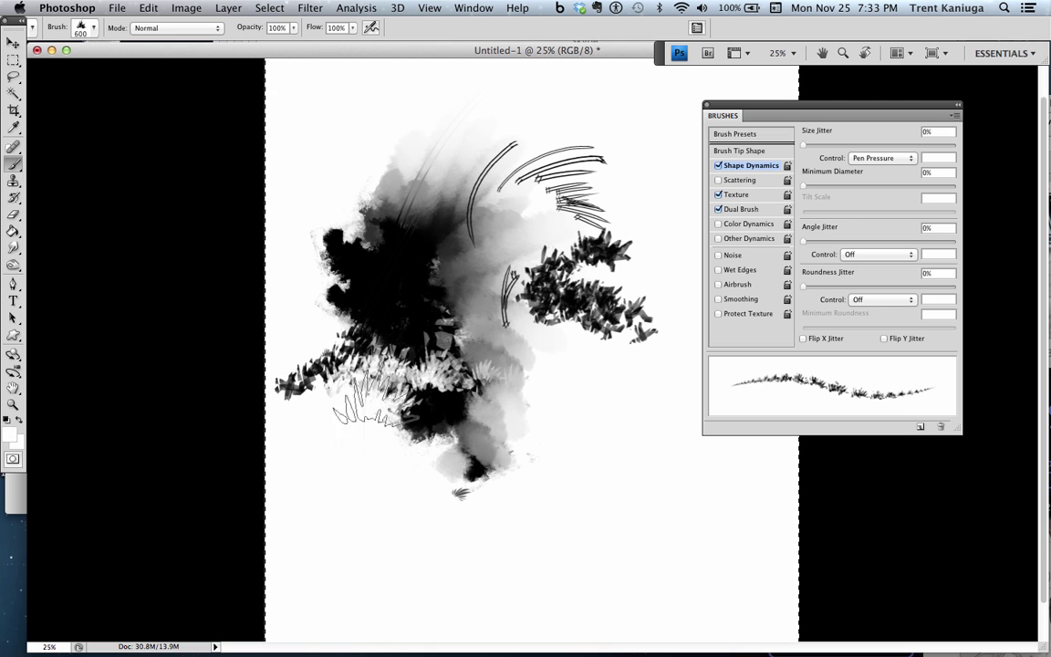
- Choose the 100 px grass preset, enlarge it to 250 px, and try white tufts on the mass, undoing each one
right_click(392, 356)
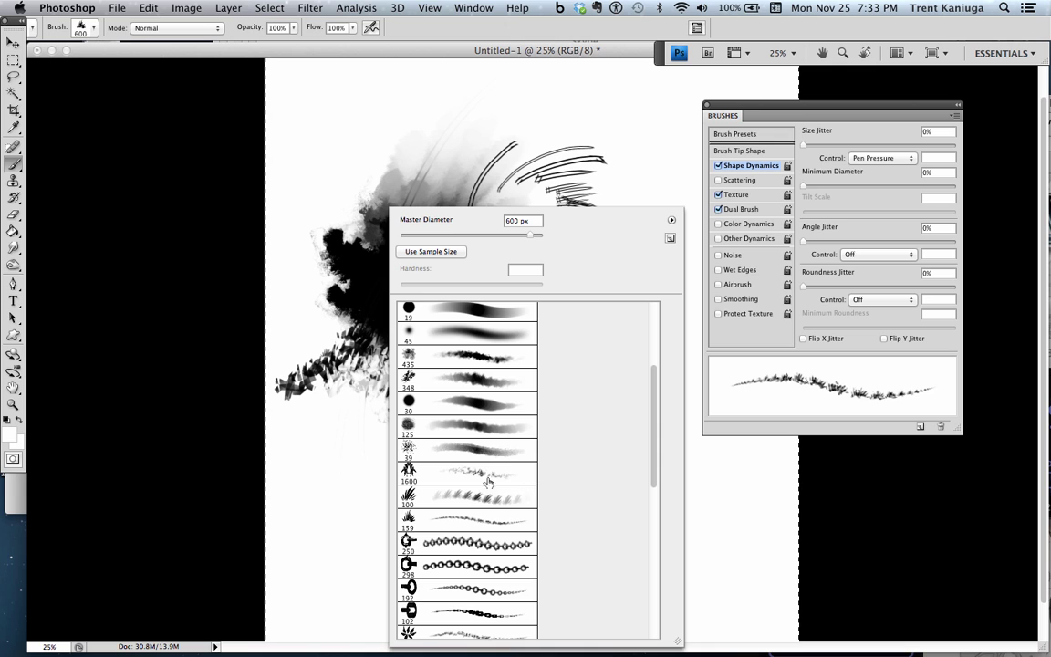
left_click(479, 496)
key("Return")
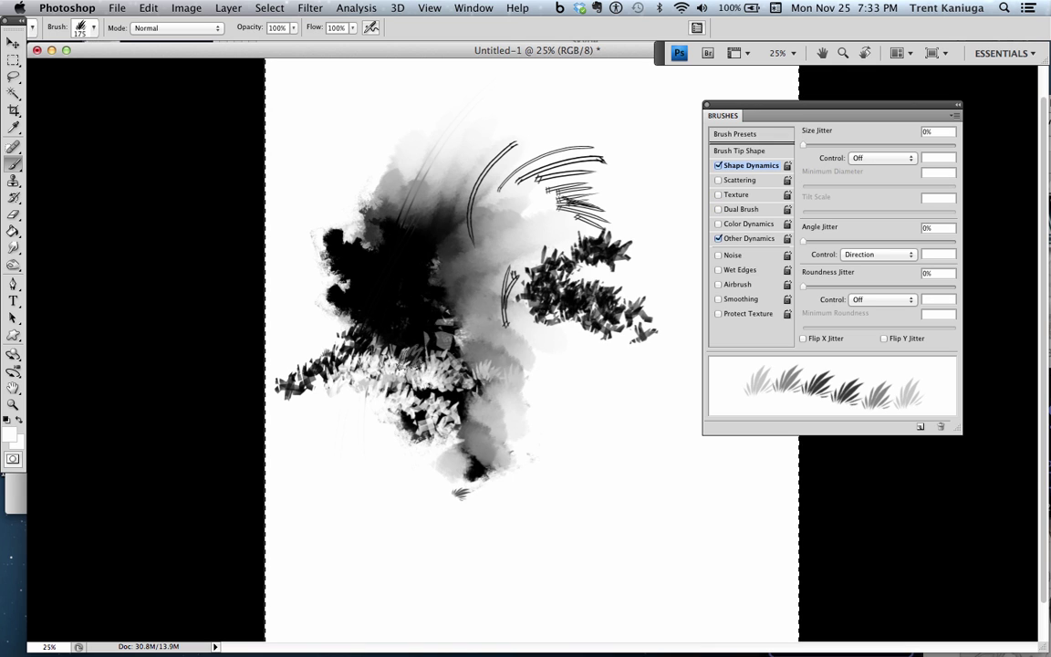
left_click(388, 359)
key("super+z")
left_click_drag(378, 352, 415, 351)
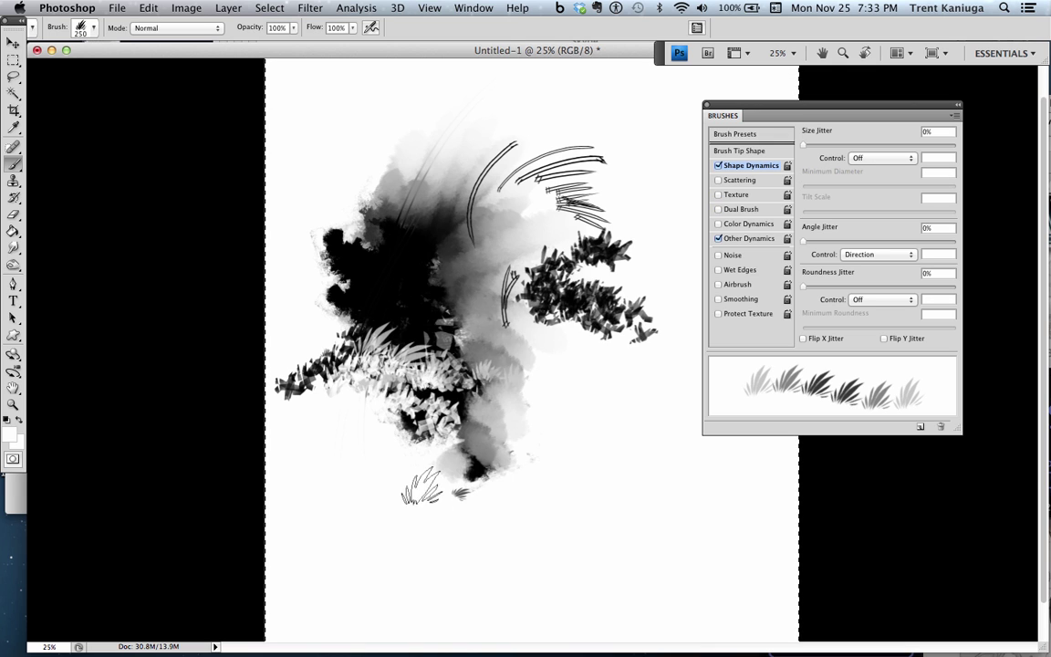
key("super+z")
left_click(385, 336)
key("super+z")
- Paint overlapping white grass tufts across the lower part of the black mass
left_click(385, 337)
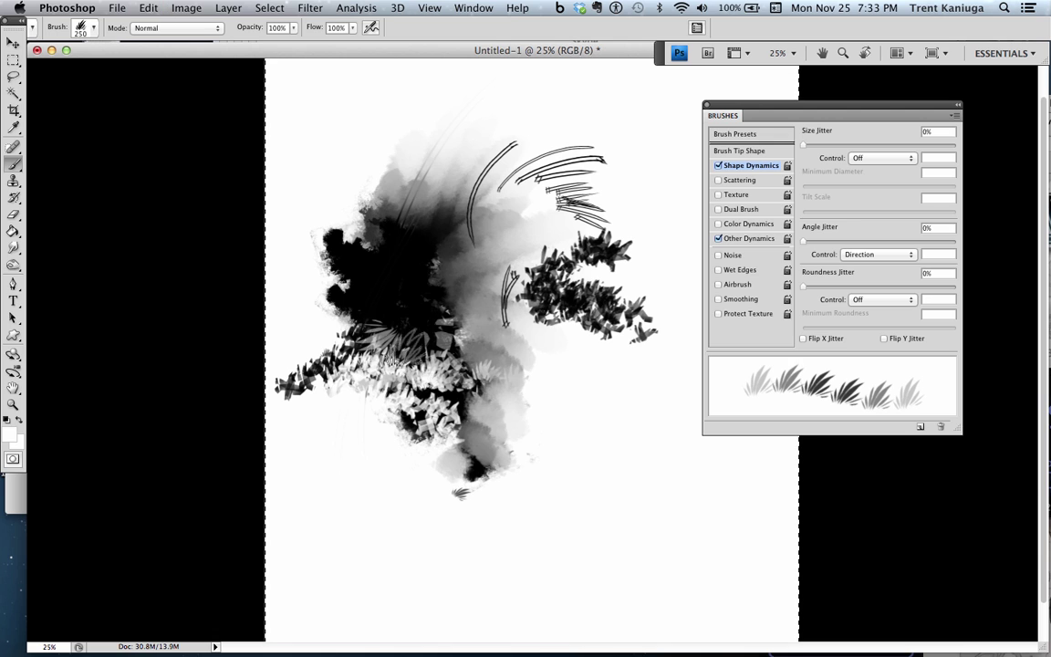
mouse_move(360, 340)
left_mouse_down()
mouse_move(373, 370)
mouse_move(388, 335)
mouse_move(441, 387)
left_mouse_up()
left_click_drag(406, 341, 460, 408)
left_click_drag(401, 390, 456, 449)
- Paint a row of black grass along the mass's lower left and add white tufts above it, undoing unwanted ones
key("d")
mouse_move(361, 412)
left_mouse_down()
mouse_move(435, 441)
mouse_move(392, 436)
mouse_move(439, 417)
mouse_move(416, 435)
mouse_move(476, 428)
mouse_move(371, 441)
mouse_move(316, 421)
left_mouse_up()
key("super+z")
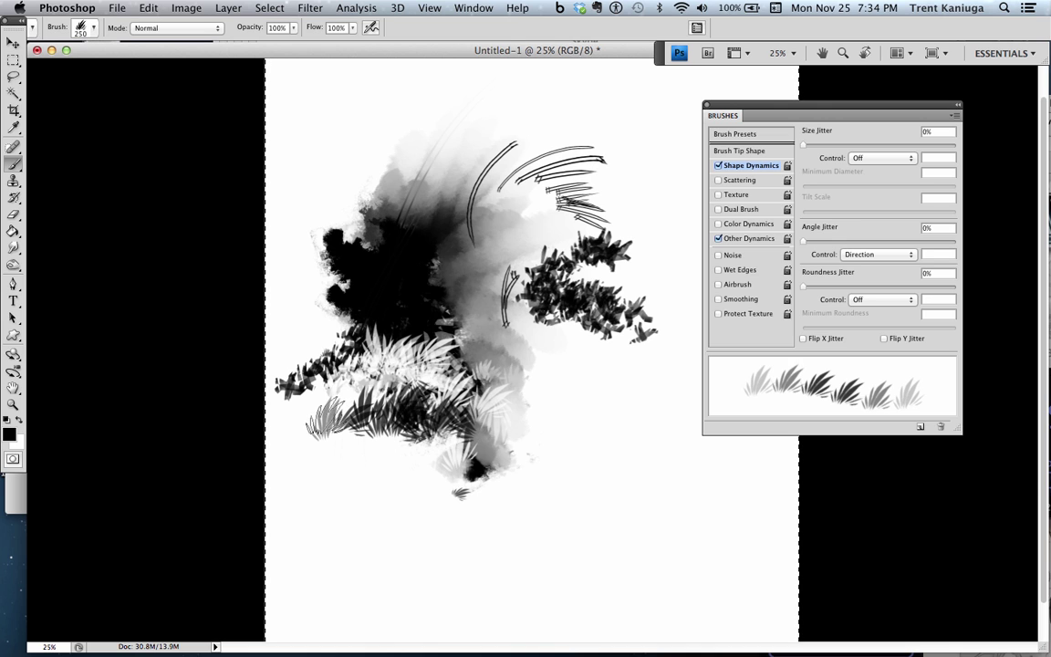
key("super+z")
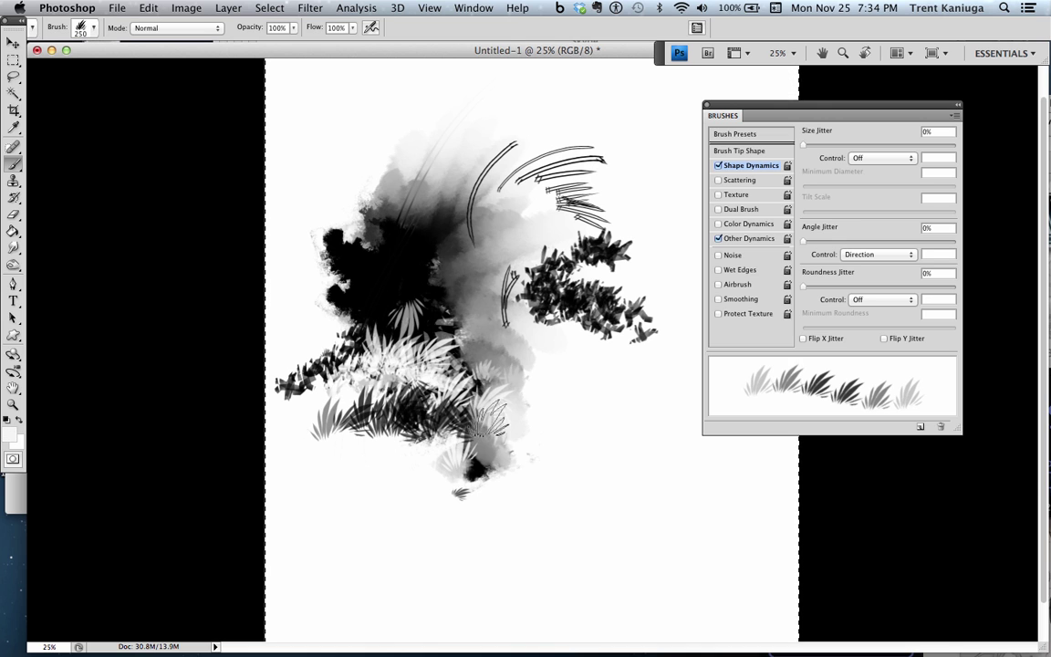
key("super+z")
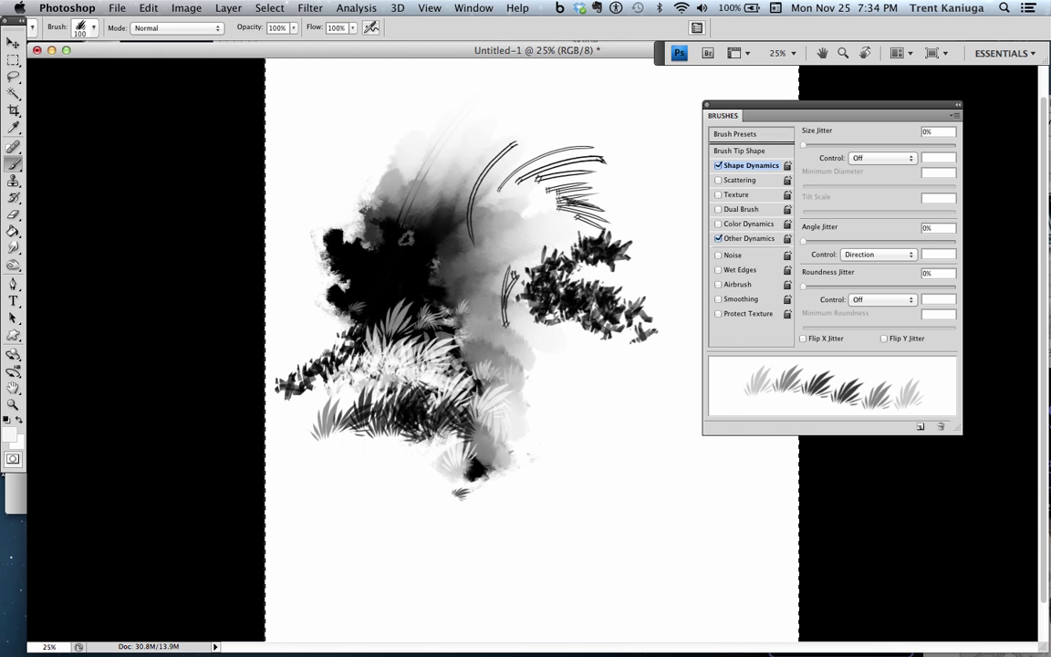
- Choose the 151 px textured round preset and paint white grainy texture over the mass's upper left, reducing the brush to 125 px
right_click(360, 208)
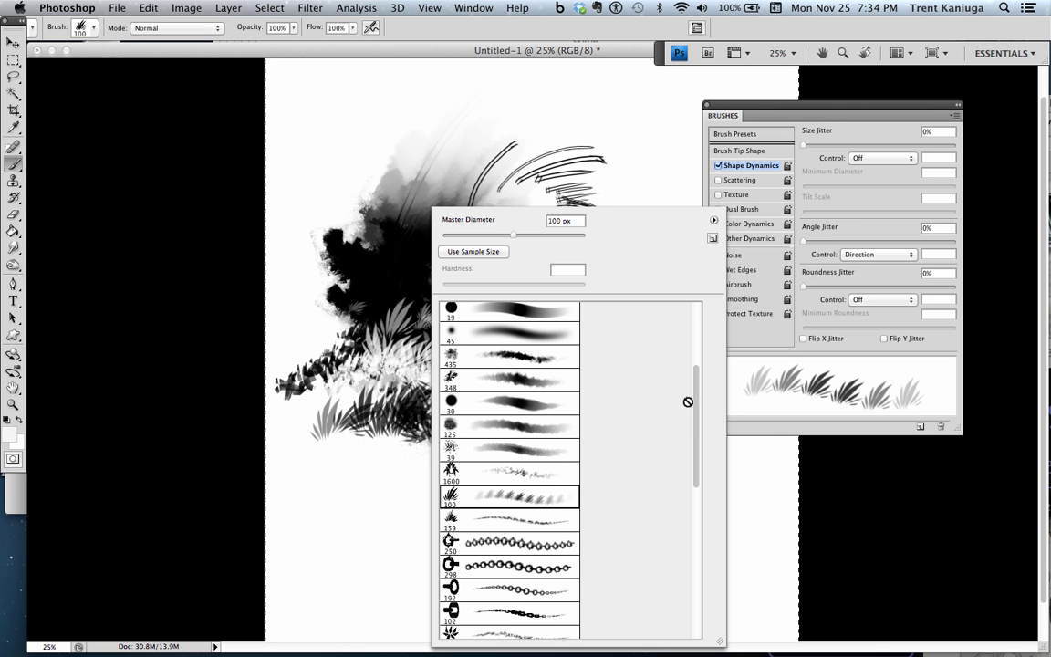
mouse_move(695, 387)
left_mouse_down()
mouse_move(695, 331)
mouse_move(691, 529)
mouse_move(692, 515)
left_mouse_up()
left_click(549, 471)
left_click(337, 466)
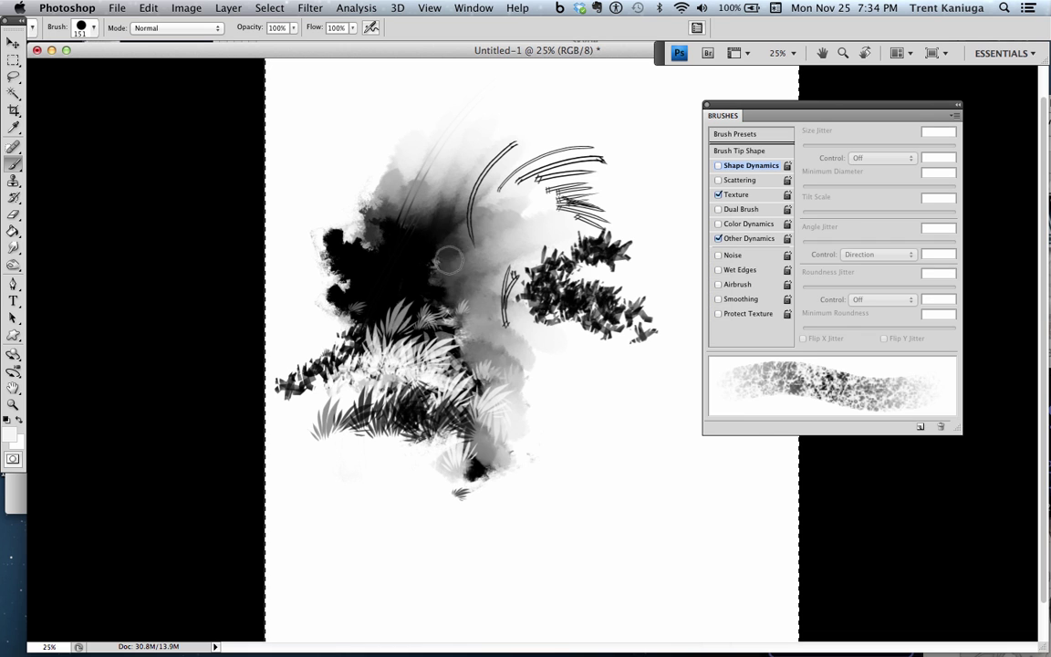
mouse_move(446, 135)
left_mouse_down()
mouse_move(357, 226)
mouse_move(380, 215)
mouse_move(337, 244)
mouse_move(295, 243)
mouse_move(344, 233)
mouse_move(334, 274)
mouse_move(342, 316)
mouse_move(356, 233)
mouse_move(379, 299)
mouse_move(394, 207)
mouse_move(382, 264)
mouse_move(418, 239)
mouse_move(451, 180)
mouse_move(445, 134)
left_mouse_up()
key("]")
key("bracketleft")
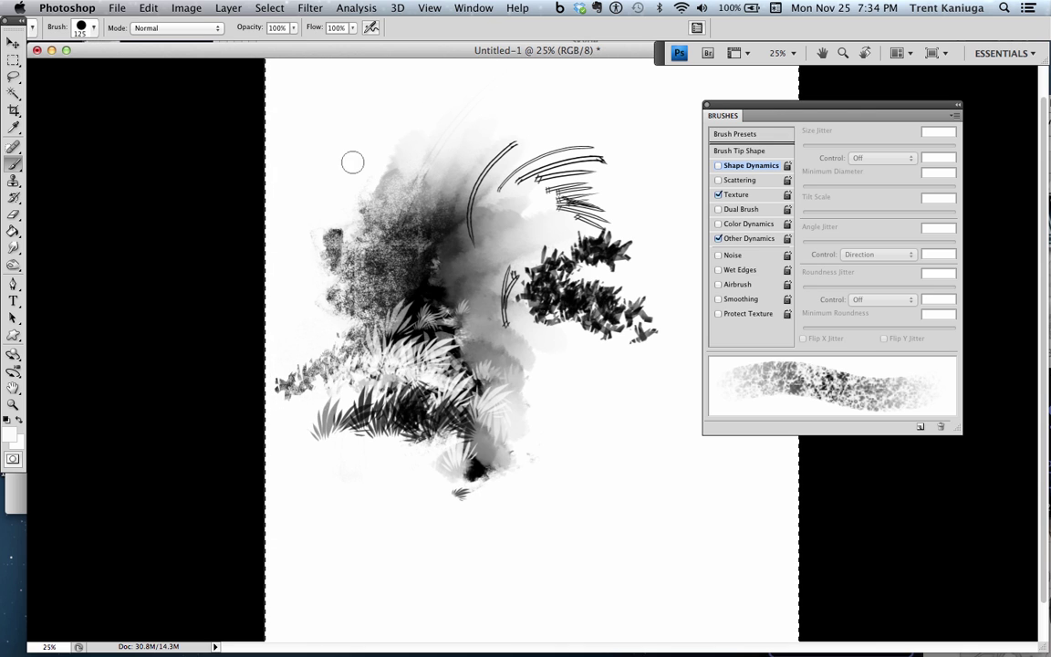
- Paint grainy dark texture beside the mass's left edge and under the foliage at right, enlarging the brush to 200 px
mouse_move(355, 240)
left_mouse_down()
mouse_move(345, 217)
mouse_move(423, 267)
left_mouse_up()
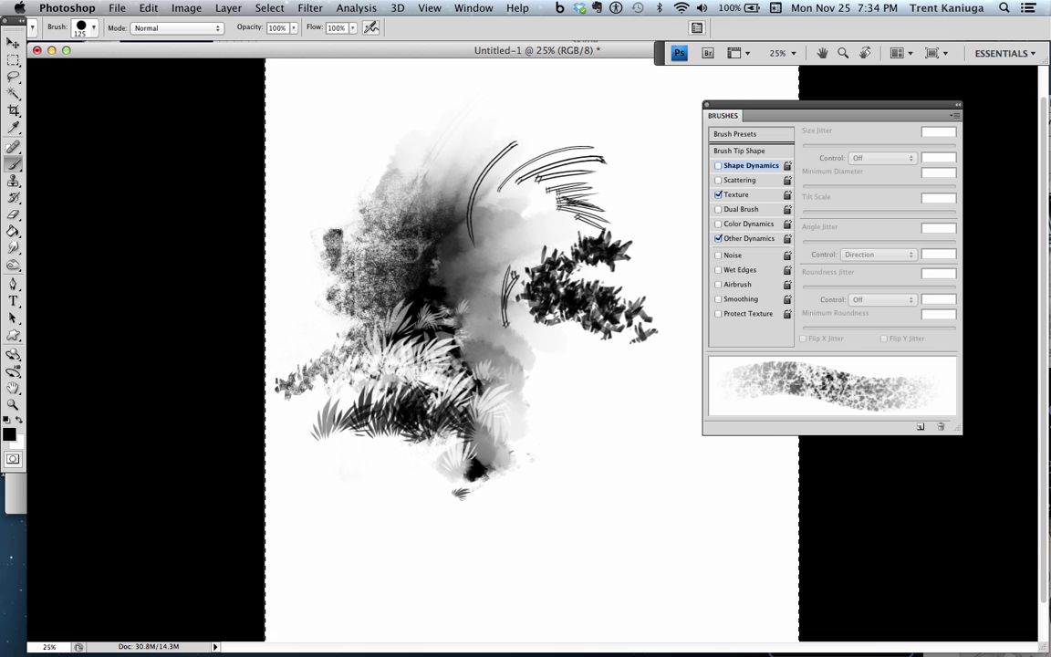
key("super+z")
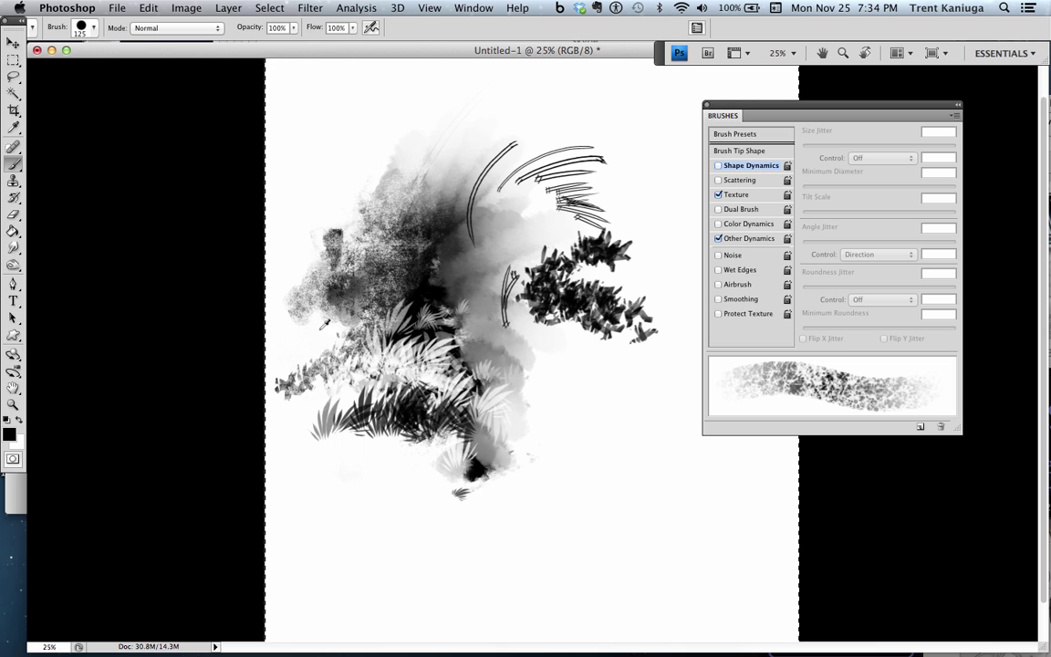
mouse_move(513, 312)
left_mouse_down()
mouse_move(555, 376)
mouse_move(477, 335)
mouse_move(575, 356)
mouse_move(525, 361)
mouse_move(534, 334)
mouse_move(559, 375)
mouse_move(550, 332)
mouse_move(503, 303)
mouse_move(545, 300)
mouse_move(576, 339)
mouse_move(603, 345)
mouse_move(559, 296)
mouse_move(631, 348)
mouse_move(617, 332)
mouse_move(564, 338)
mouse_move(595, 340)
mouse_move(610, 357)
mouse_move(609, 399)
left_mouse_up()
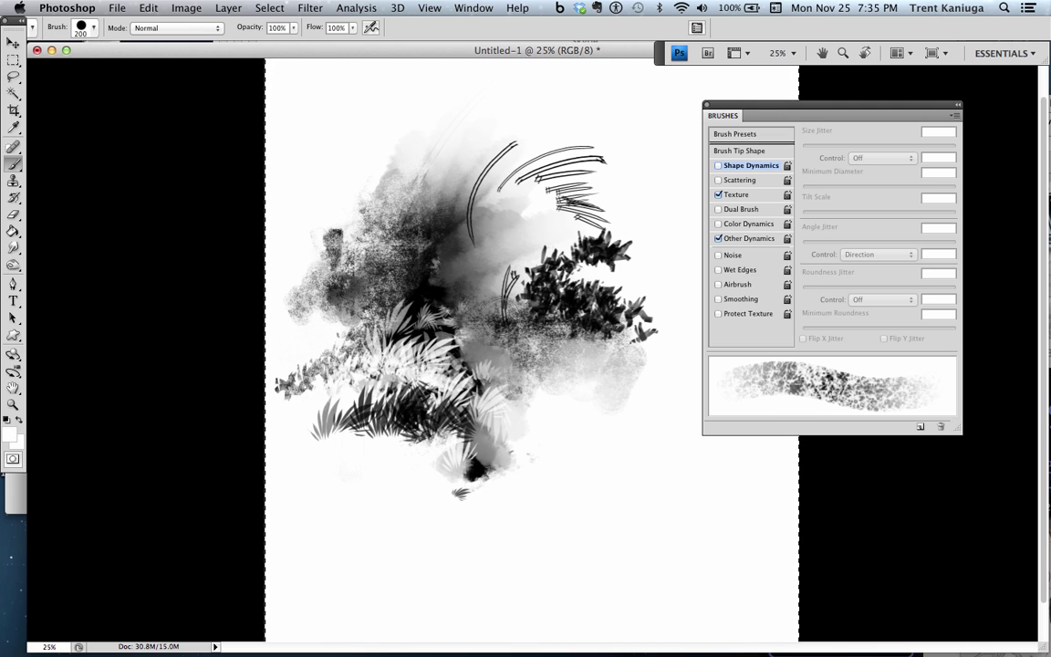
- Choose the 5 px hard round brush preset and enlarge it to 90 px
right_click(663, 371)
left_click_drag(762, 507, 755, 309)
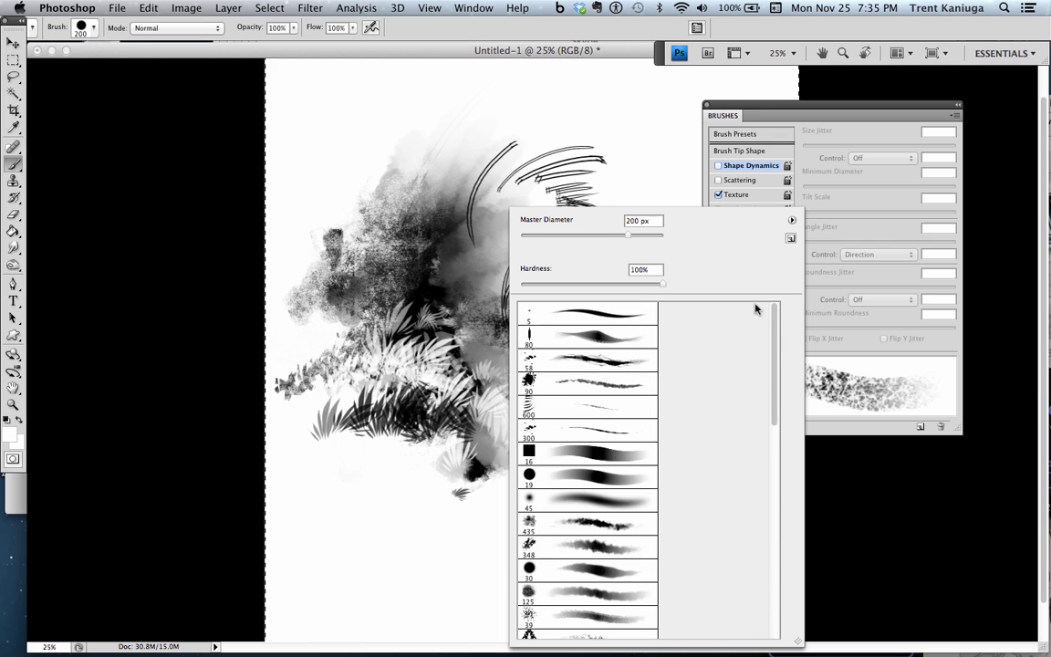
left_click(600, 314)
key("Return")
key("bracketright")
key("bracketright")
key("bracketright")
key("bracketright")
key("bracketright")
key("bracketright")
key("bracketright")
key("bracketright")
key("bracketright")
key("bracketright")
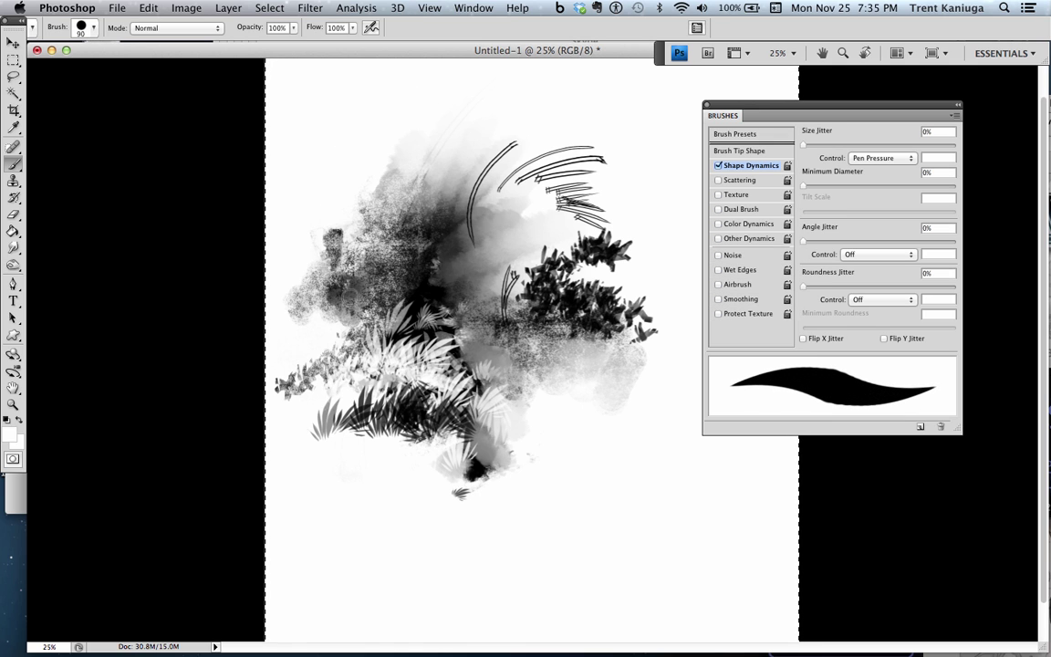
- Paint a solid black test stroke at the canvas's upper left, set opacity to 52%, and add a translucent stroke beside it
left_click_drag(350, 96, 332, 194)
key("ctrl+z")
left_click_drag(357, 119, 330, 188)
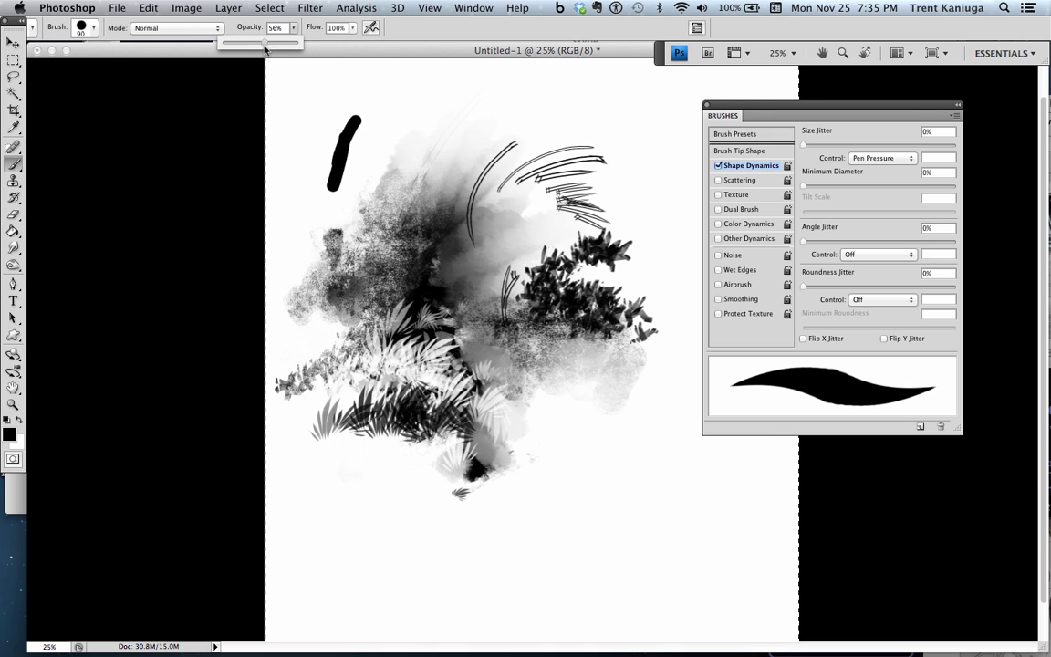
mouse_move(383, 110)
left_mouse_down()
mouse_move(358, 181)
mouse_move(376, 135)
left_mouse_up()
- Paint a dark stem rising from the black mass, with a round, jagged-edged flower head and a lighter grey centre
mouse_move(498, 261)
left_mouse_down()
mouse_move(467, 263)
mouse_move(443, 158)
mouse_move(449, 169)
mouse_move(464, 122)
mouse_move(484, 154)
mouse_move(465, 170)
mouse_move(449, 156)
mouse_move(460, 141)
mouse_move(476, 155)
mouse_move(465, 128)
mouse_move(470, 171)
mouse_move(461, 171)
mouse_move(478, 148)
mouse_move(468, 162)
mouse_move(458, 141)
mouse_move(437, 162)
mouse_move(439, 177)
mouse_move(439, 146)
mouse_move(430, 145)
mouse_move(445, 117)
mouse_move(461, 112)
mouse_move(492, 130)
mouse_move(482, 179)
left_mouse_up()
key("b")
key("bracketleft")
key("bracketleft")
key("bracketleft")
key("bracketleft")
key("bracketleft")
key("x")
key("bracketright")
left_click(464, 147)
left_click_drag(461, 142, 466, 133)
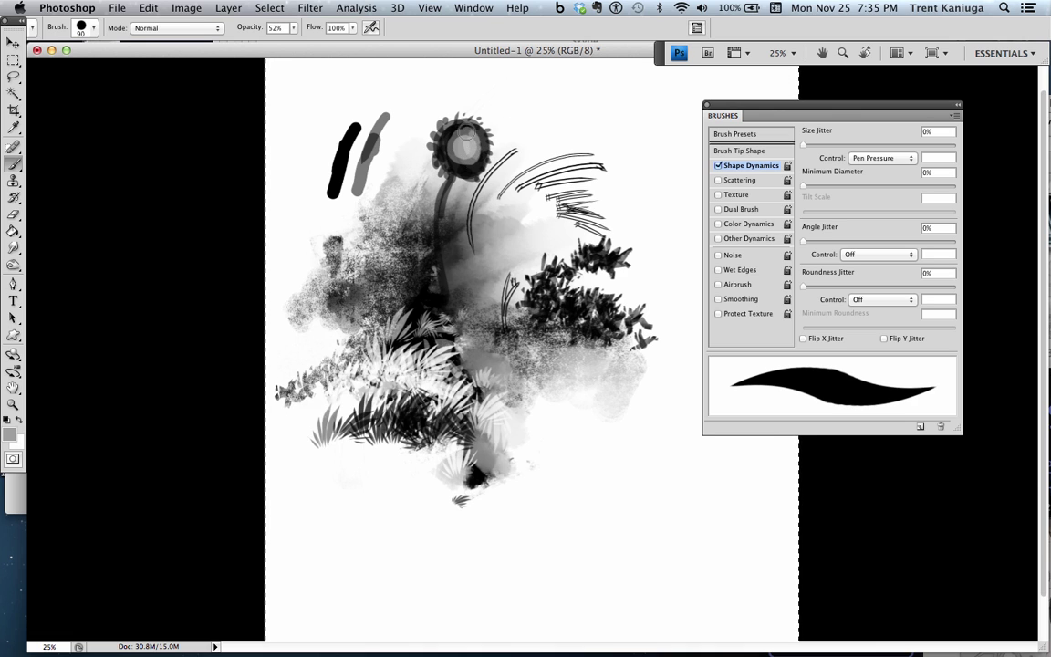
- Shade the flower head into a ball using greys sampled from it, and add a near-white highlight at its centre
key("x")
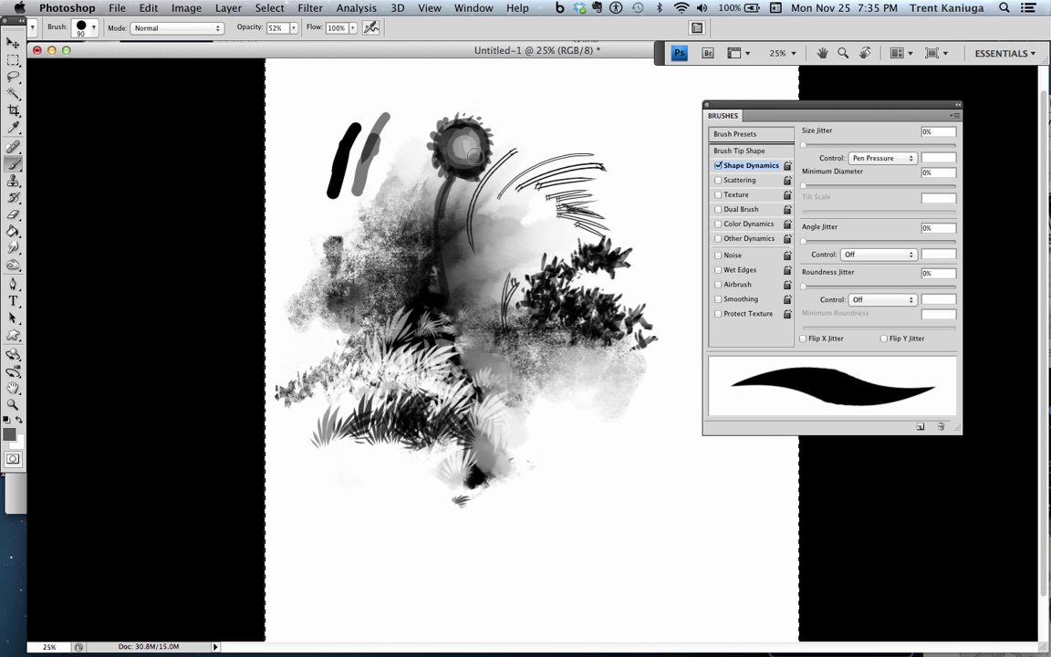
left_click(456, 155)
left_click(461, 146, "alt")
key("x")
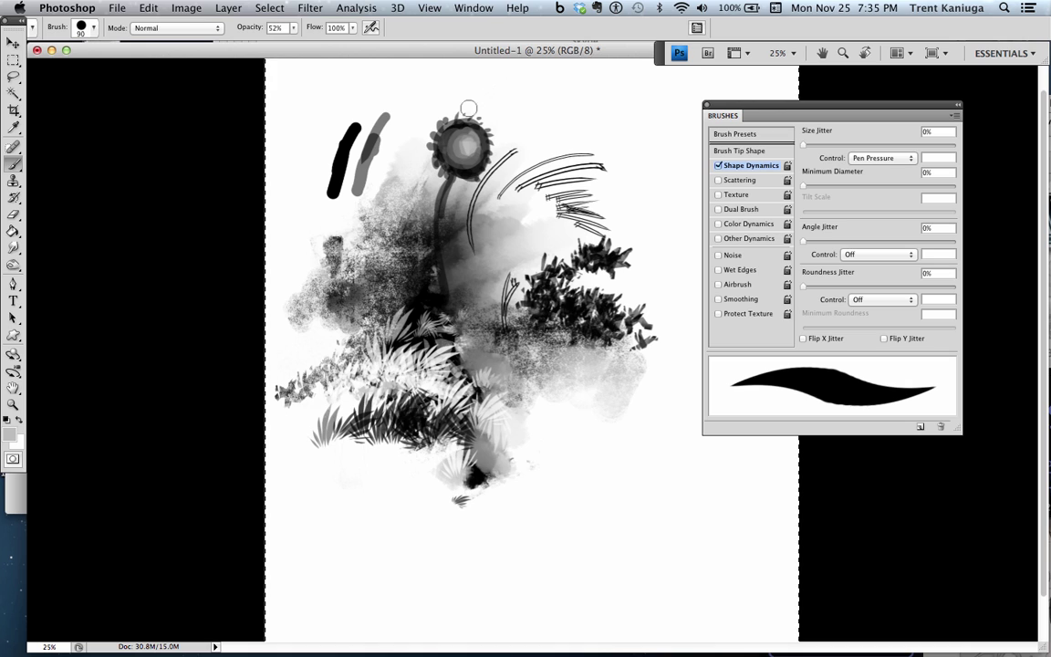
left_click(516, 128, "alt")
left_click(472, 150, "alt")
left_click(483, 142, "alt")
left_click(463, 134, "alt")
left_click(479, 96, "alt")
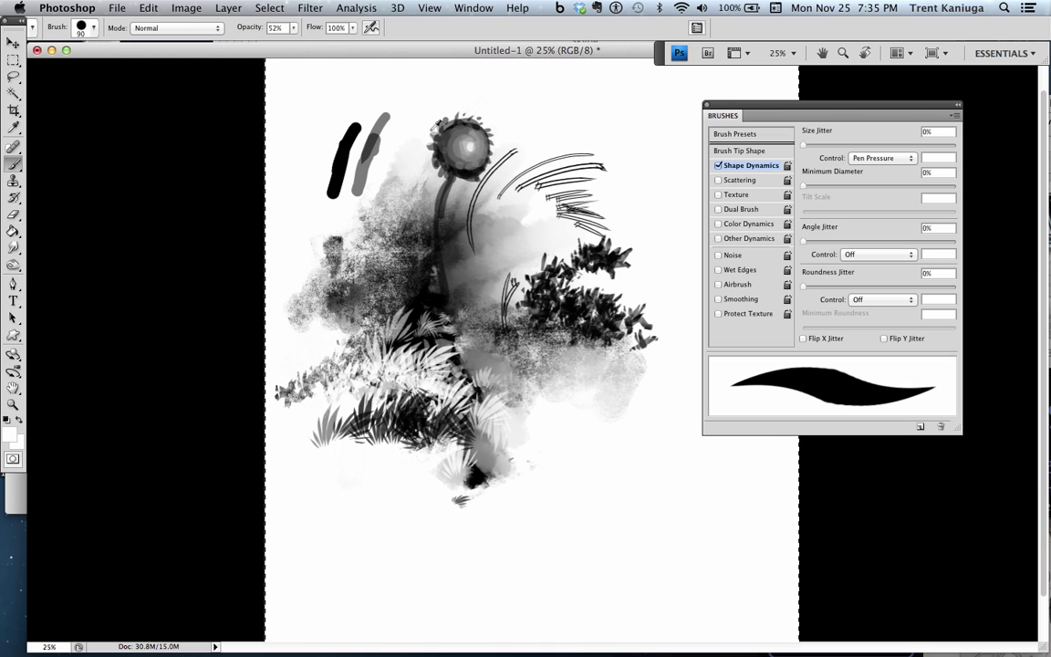
- Reduce the brush to 40 px and paint dark spiky tufts along the flower head's top and upper right
left_click(432, 137, "alt")
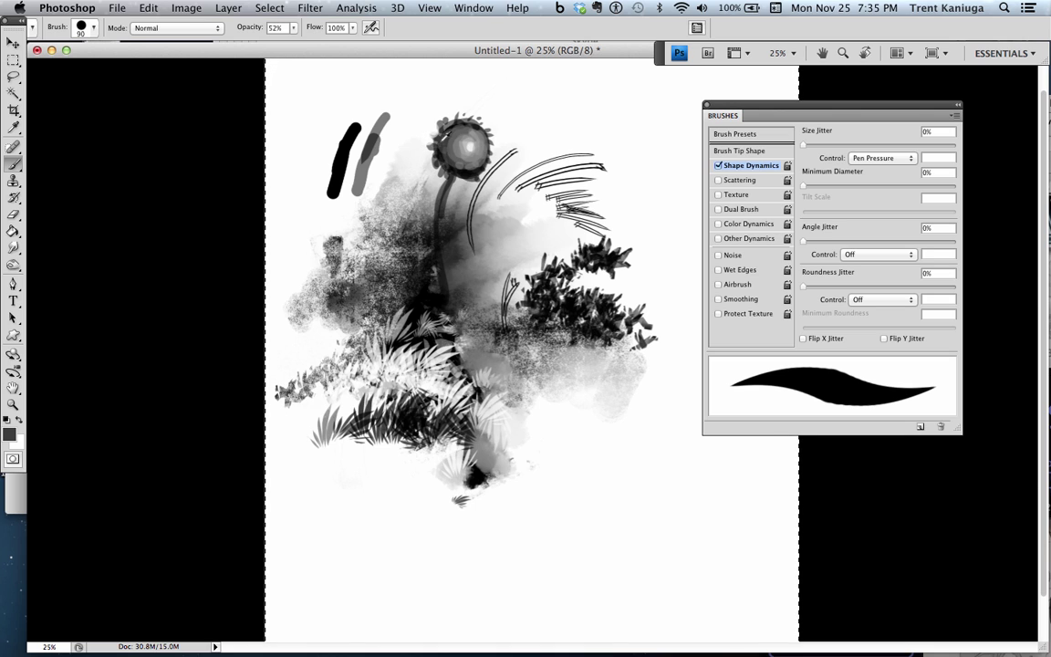
left_click(429, 138, "alt")
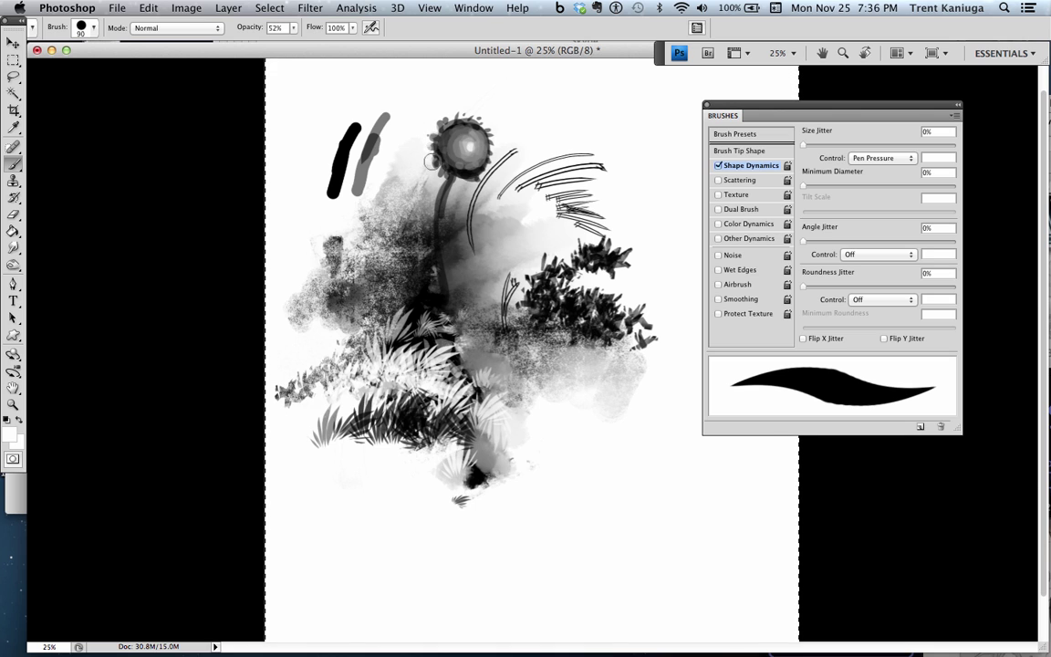
left_click(479, 119, "alt")
key("bracketleft")
key("bracketleft")
key("bracketleft")
key("bracketleft")
key("bracketleft")
mouse_move(485, 126)
left_mouse_down()
mouse_move(515, 123)
mouse_move(438, 119)
mouse_move(451, 133)
left_mouse_up()
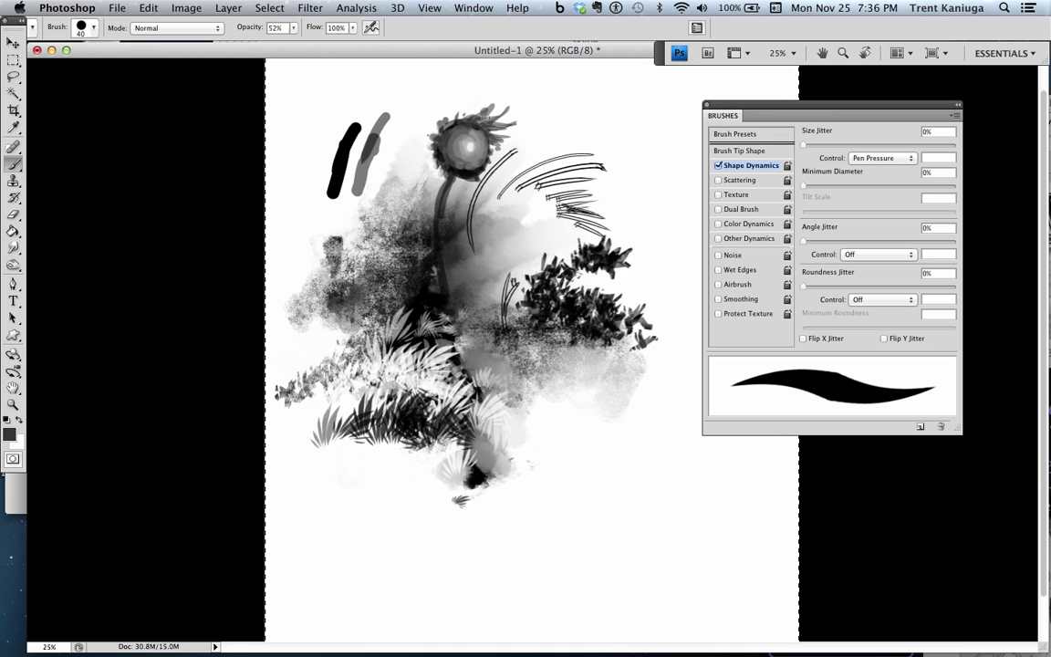
- Refine the flower head's left and lower edges with sampled light and dark tones, undoing the last stroke beneath it
key("x")
left_click_drag(406, 155, 427, 157)
left_click(487, 128, "alt")
left_click_drag(442, 129, 429, 157)
left_click(477, 180, "alt")
left_click(454, 181, "alt")
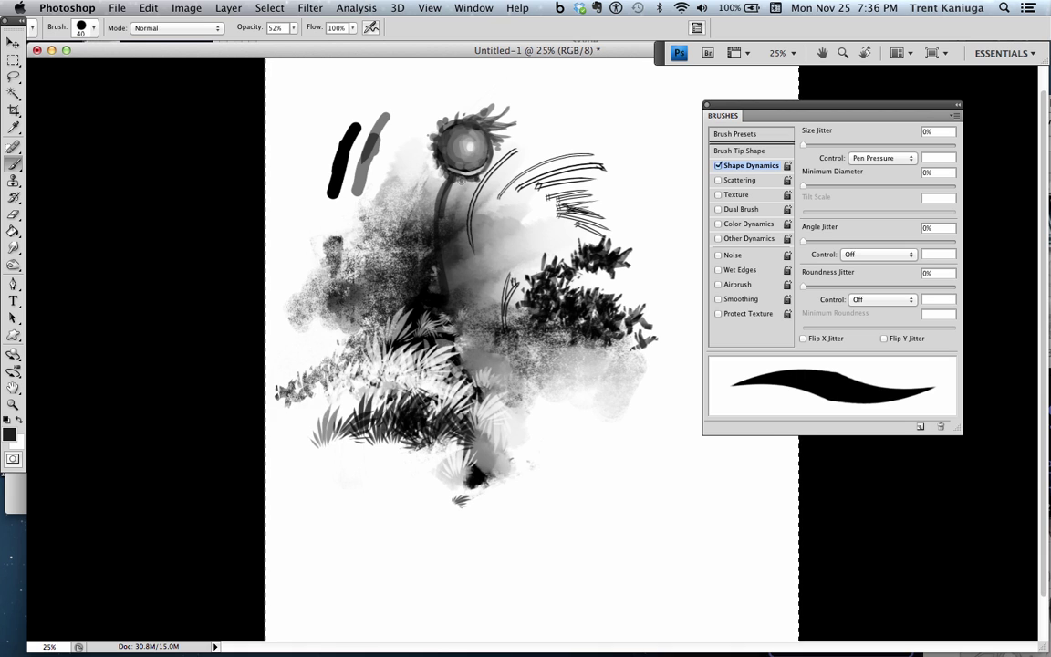
left_click_drag(462, 181, 459, 215)
key("super+z")
- Paint over part of the curved double line beside the flower head with the sampled background tone
left_click(431, 163, "alt")
left_click(420, 189, "alt")
left_click(522, 146, "alt")
mouse_move(516, 152)
left_mouse_down()
mouse_move(483, 203)
mouse_move(491, 191)
left_mouse_up()
left_click(403, 166, "alt")
- Thicken the flower stem with sampled dark greys and paint a light highlight along its length
mouse_move(445, 151)
left_mouse_down()
mouse_move(439, 212)
mouse_move(453, 258)
left_mouse_up()
left_click(452, 220, "alt")
left_click_drag(445, 183, 453, 296)
left_click(448, 183, "alt")
left_click_drag(445, 197, 452, 301)
left_click(545, 113, "alt")
left_click(460, 221, "alt")
left_click_drag(446, 225, 457, 310)
- Reduce the brush to 25 px and set a dark foreground colour for fine details
key("bracketright")
key("bracketright")
key("bracketright")
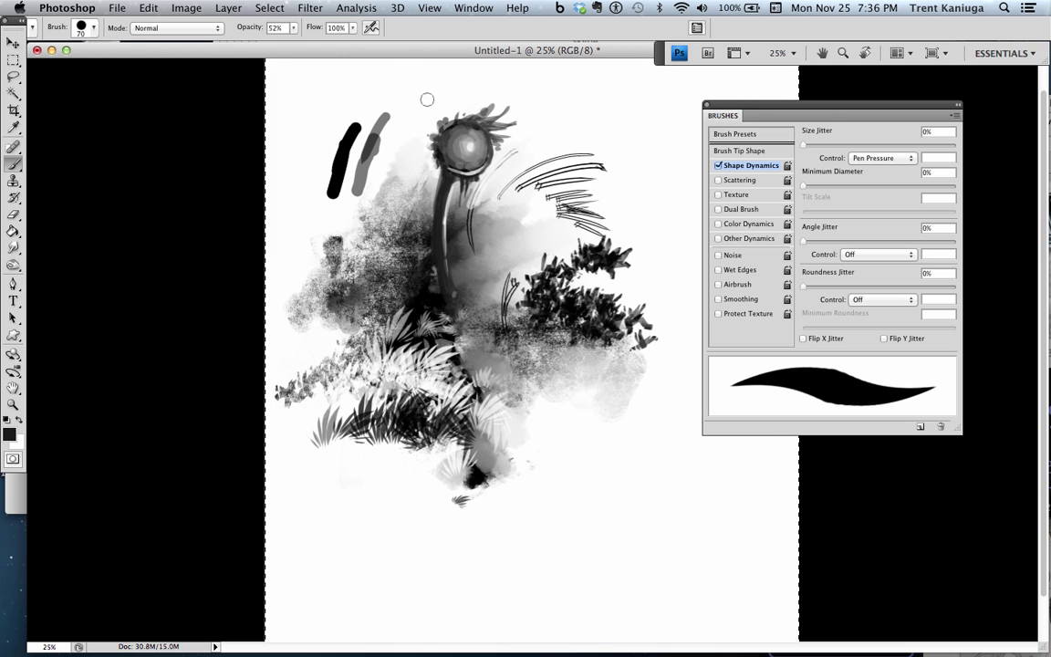
key("bracketleft")
key("bracketleft")
key("bracketleft")
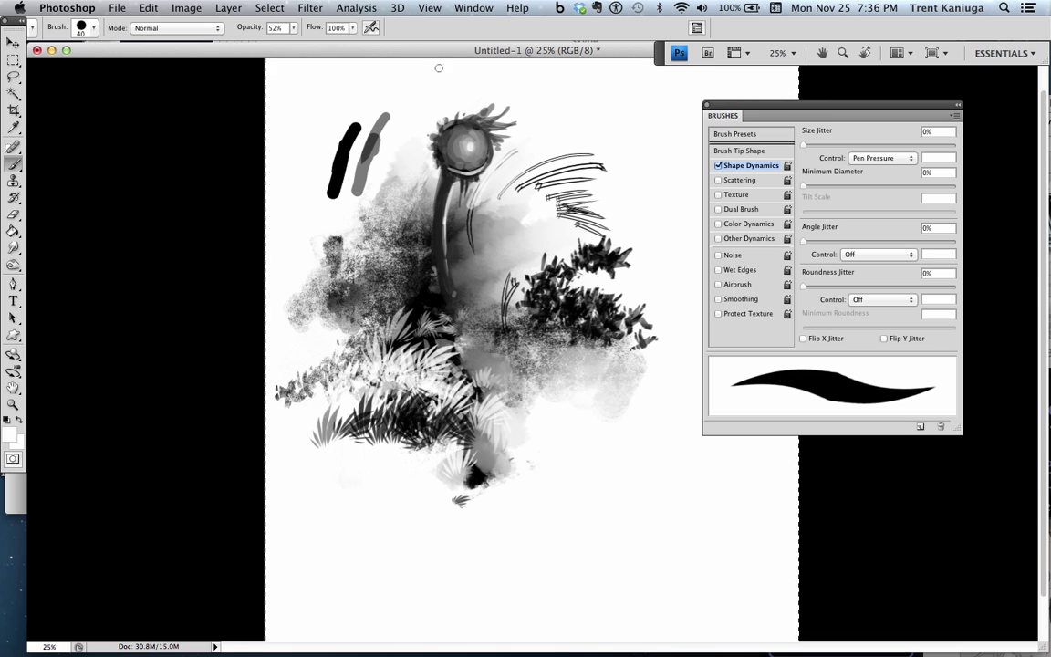
key("x")
key("bracketleft")
key("bracketleft")
key("bracketleft")
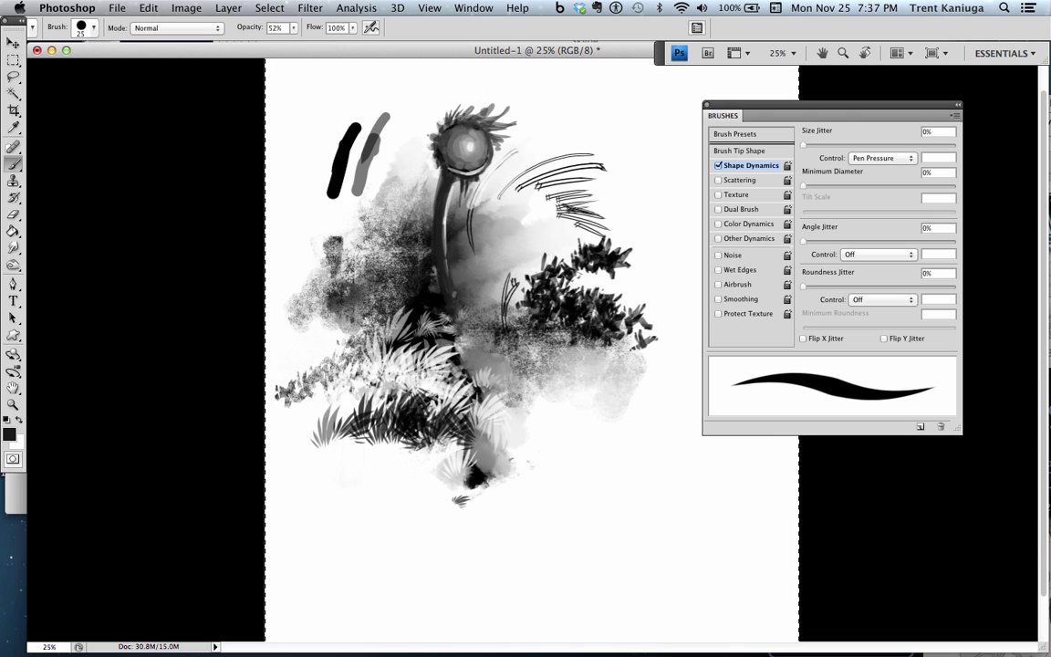
key("x")
key("x")
key("super+s")
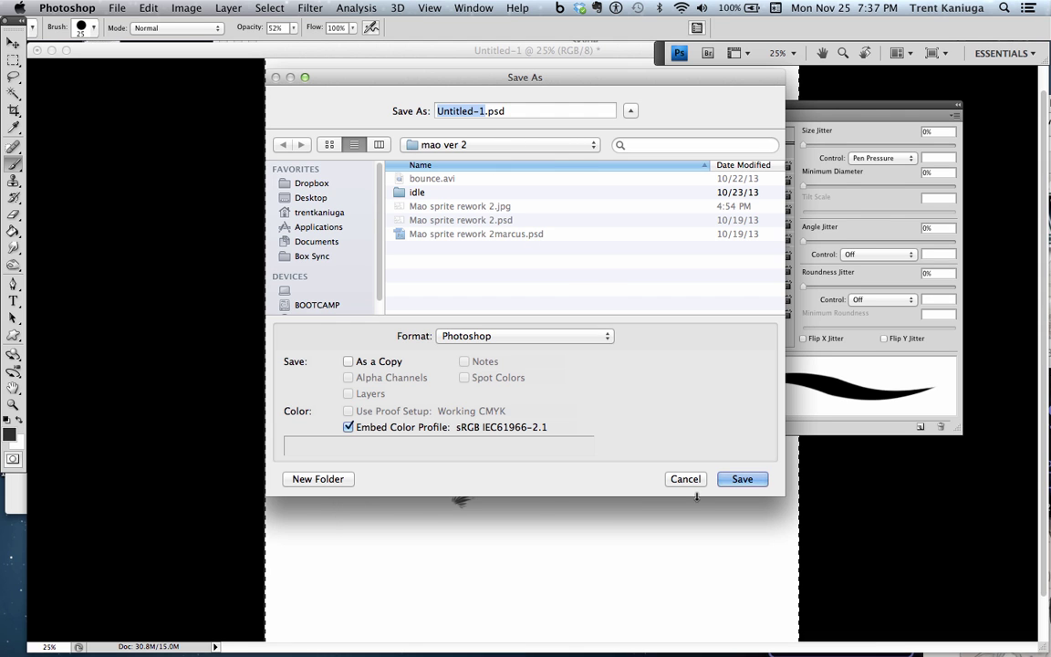
left_click(685, 479)
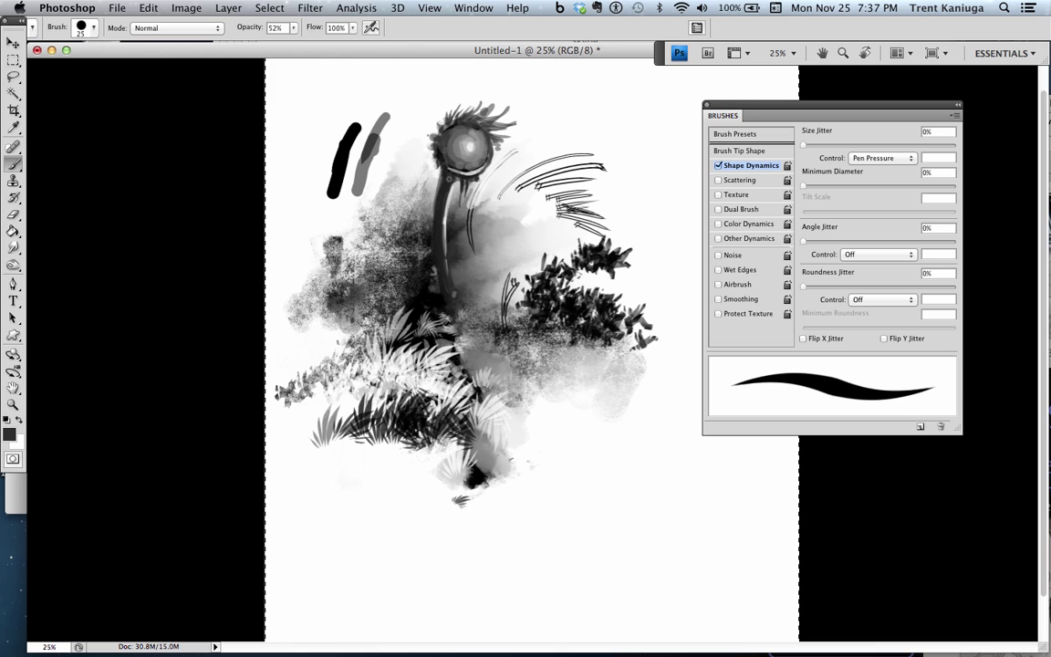
mouse_move(333, 653)
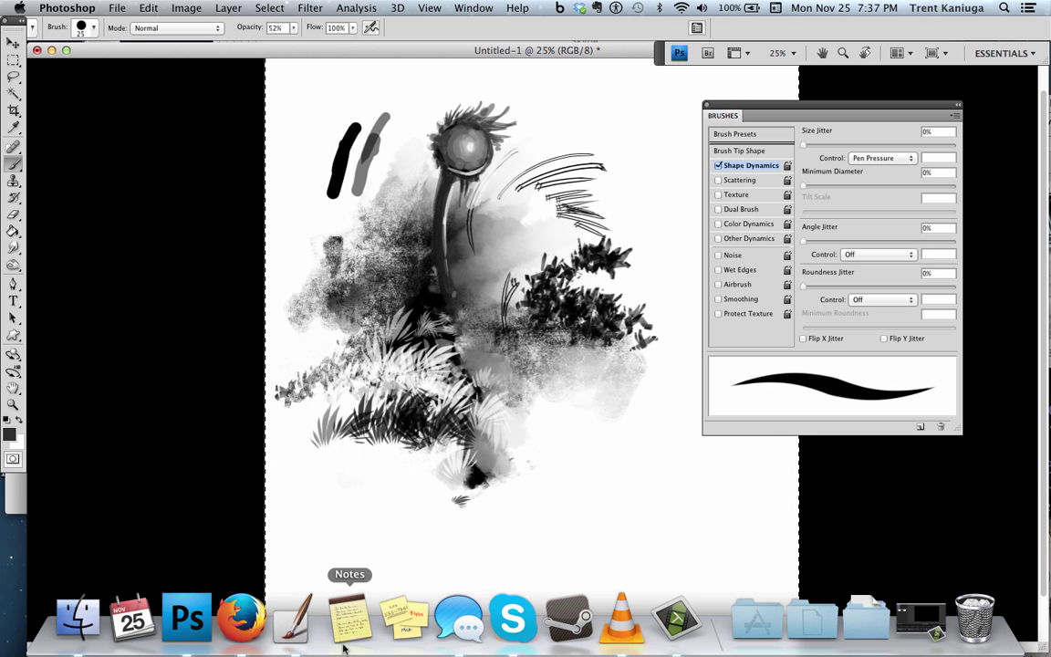